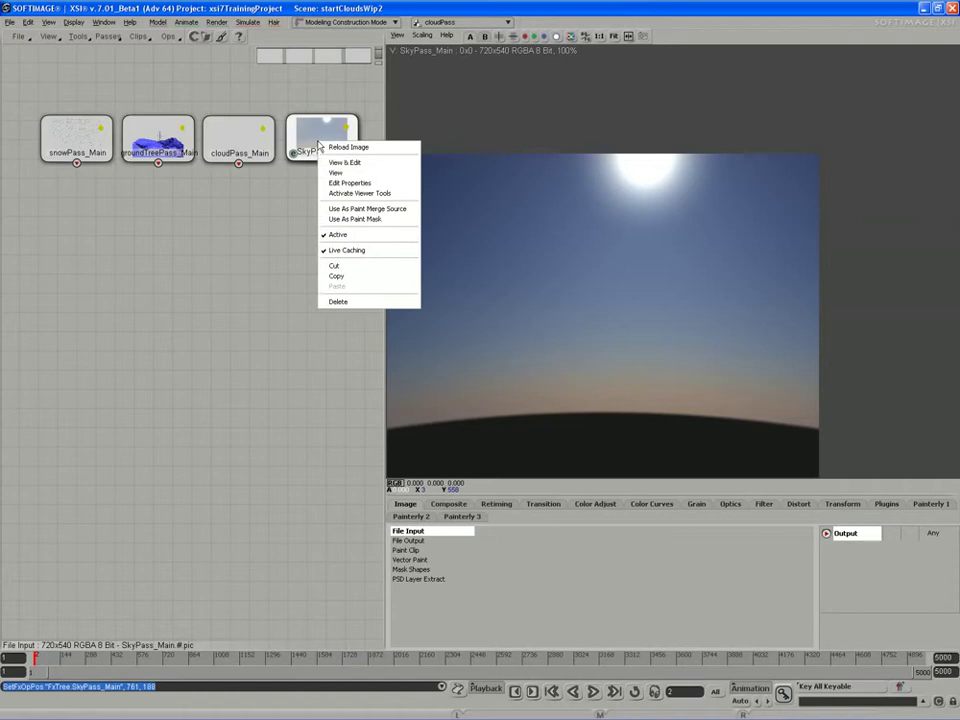
Try to reload the image of the cloudPass_Main node and refresh it by advancing one frame
{"action": "left_click_drag", "start_coordinate": [220, 134], "coordinate": [222, 141]}
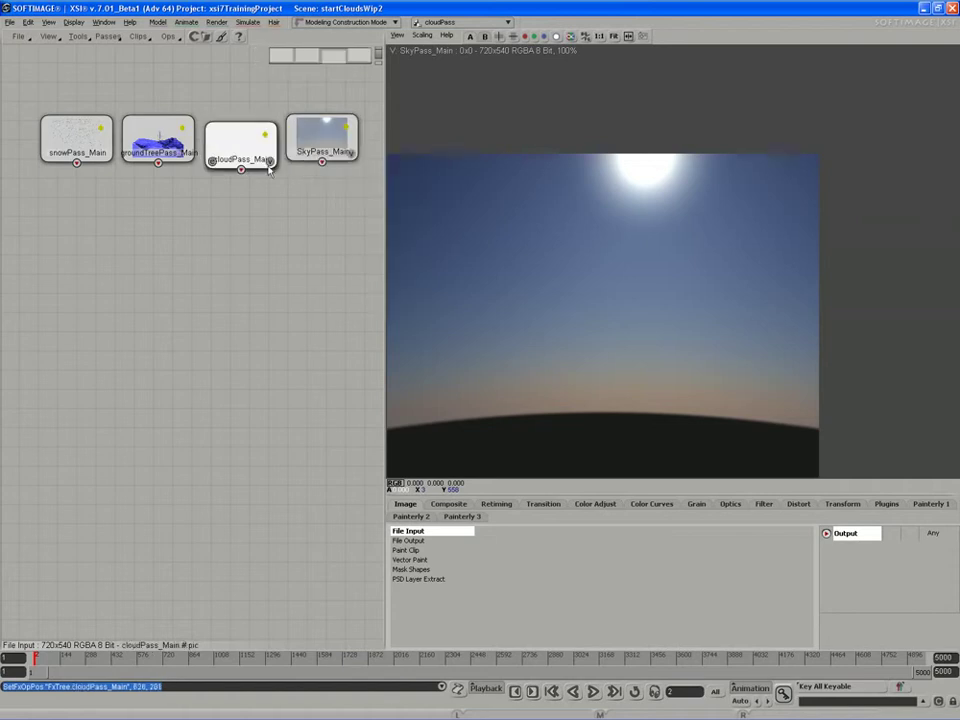
{"action": "right_click", "coordinate": [246, 148]}
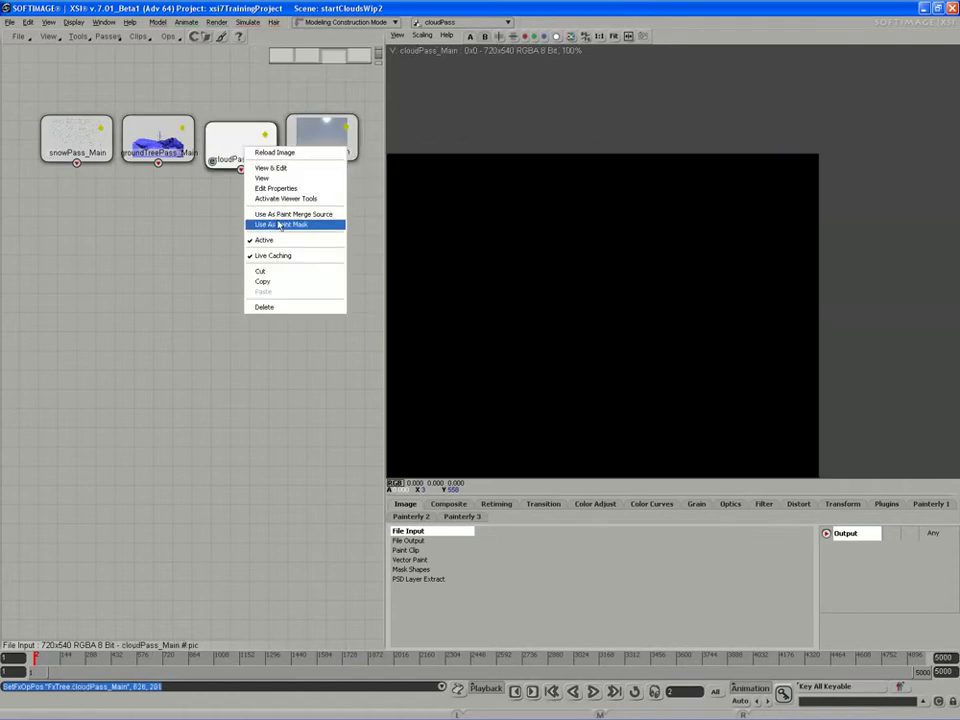
{"action": "left_click", "coordinate": [272, 152]}
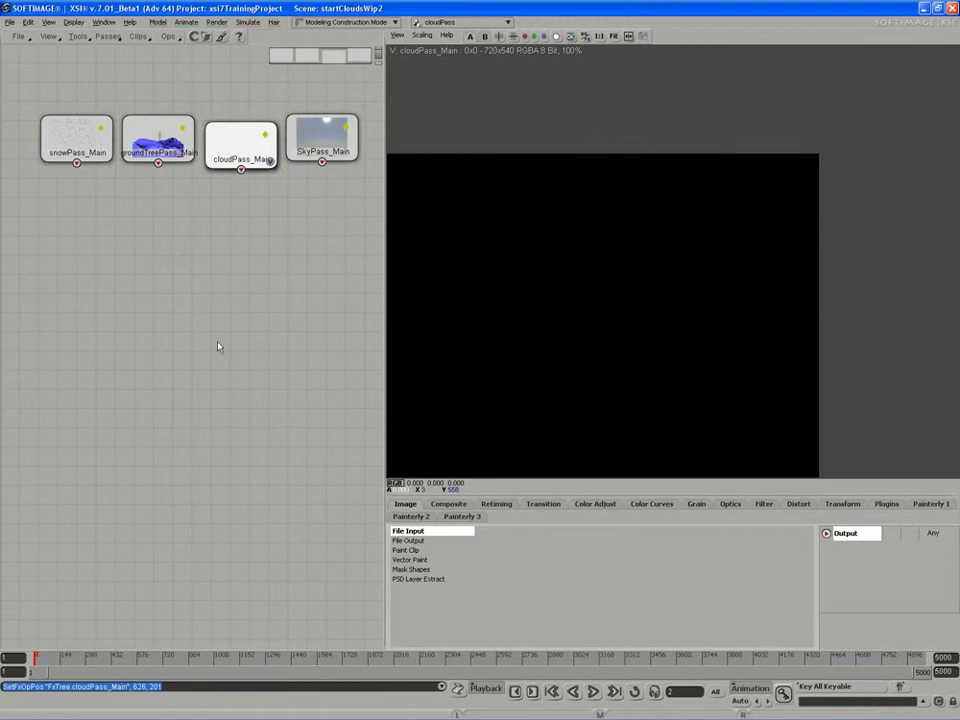
{"action": "key", "text": "Right"}
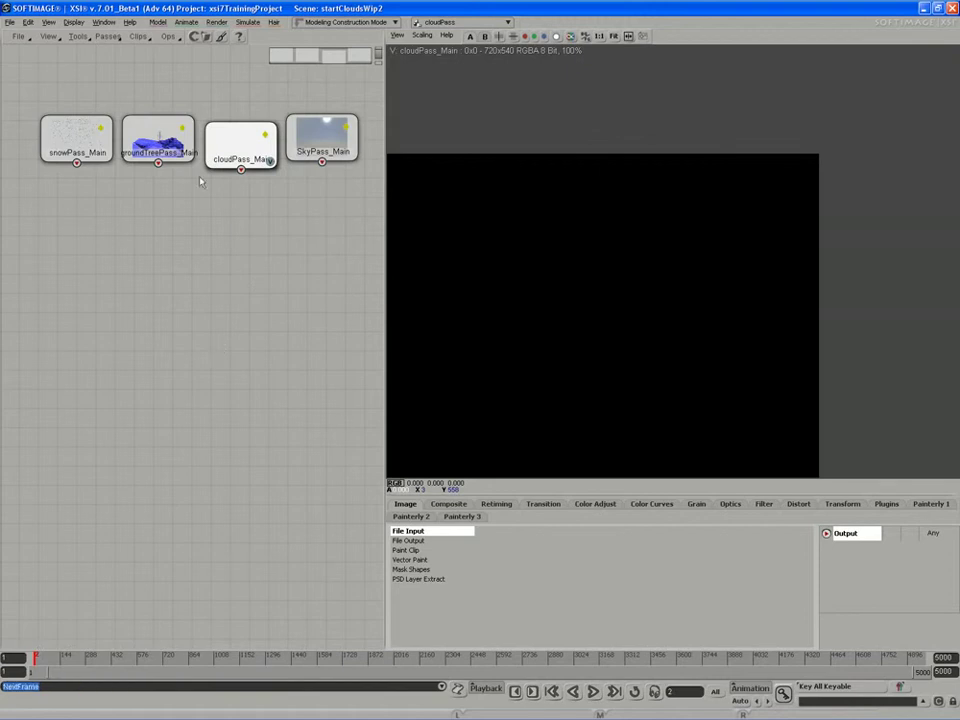
Replace the source file of the cloudPass_Main node with cloudPass1_Main.2.pic from the Render_Pictures folder
{"action": "double_click", "coordinate": [231, 166]}
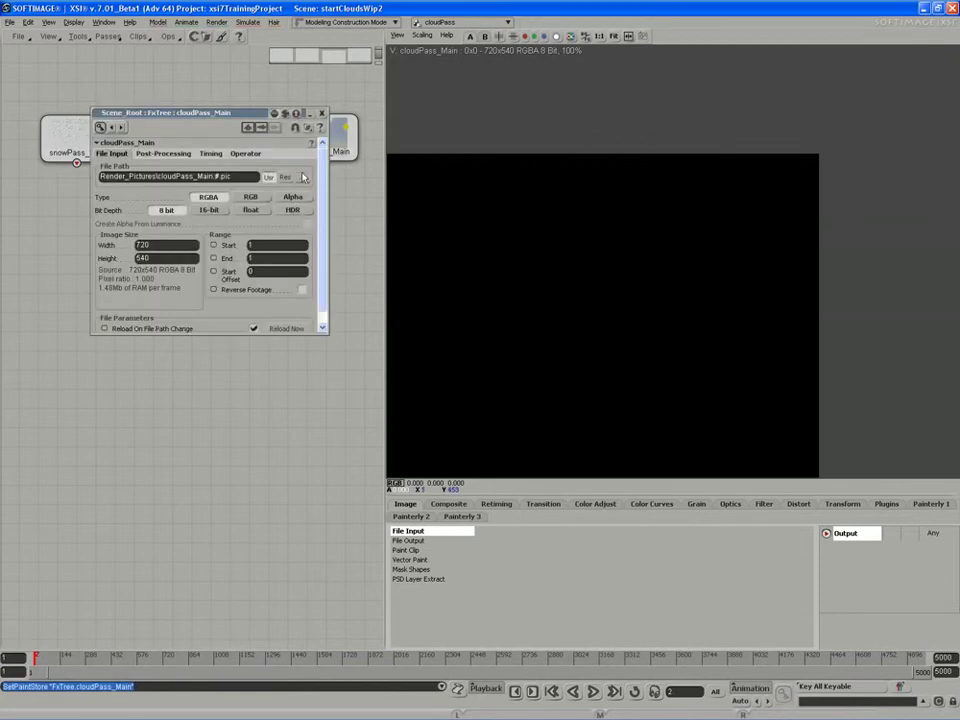
{"action": "left_click", "coordinate": [302, 177]}
{"action": "left_click", "coordinate": [254, 159]}
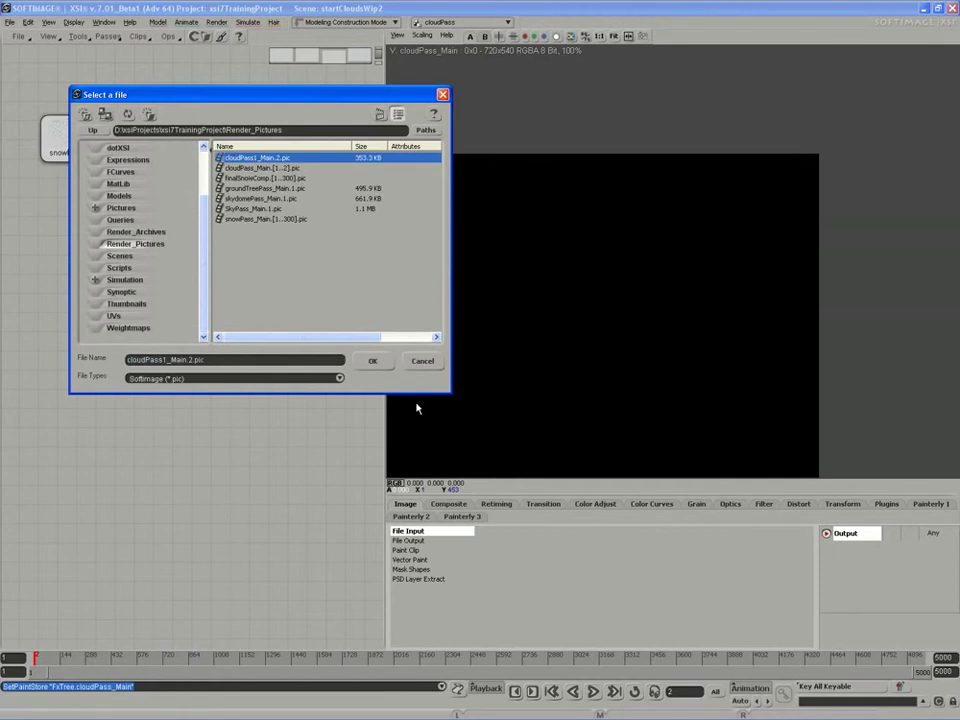
{"action": "left_click", "coordinate": [372, 361]}
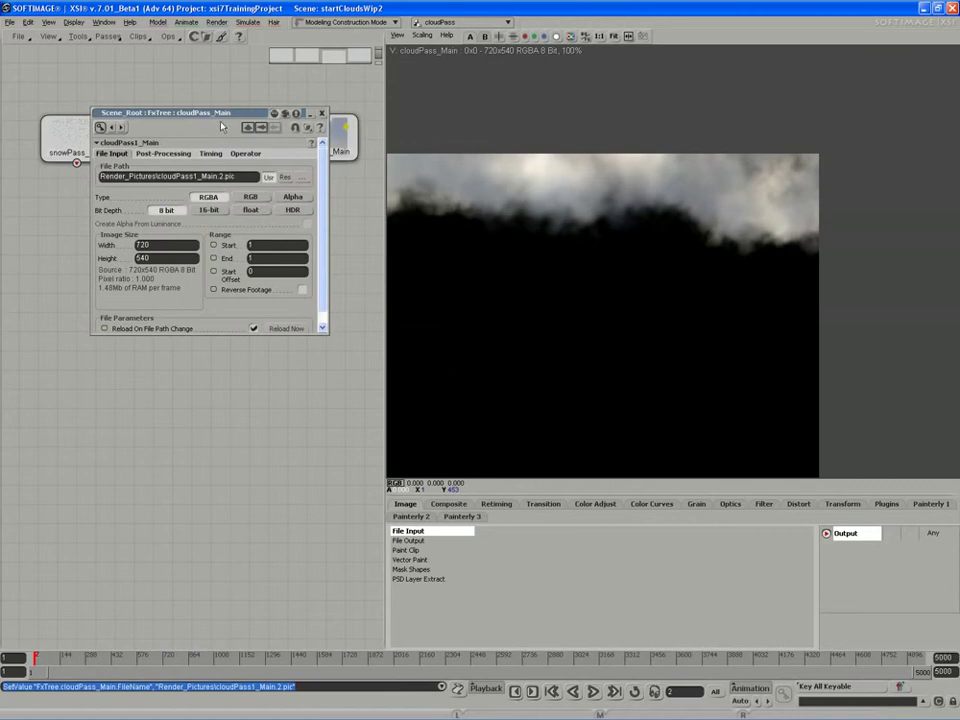
{"action": "left_click_drag", "start_coordinate": [221, 113], "coordinate": [245, 168]}
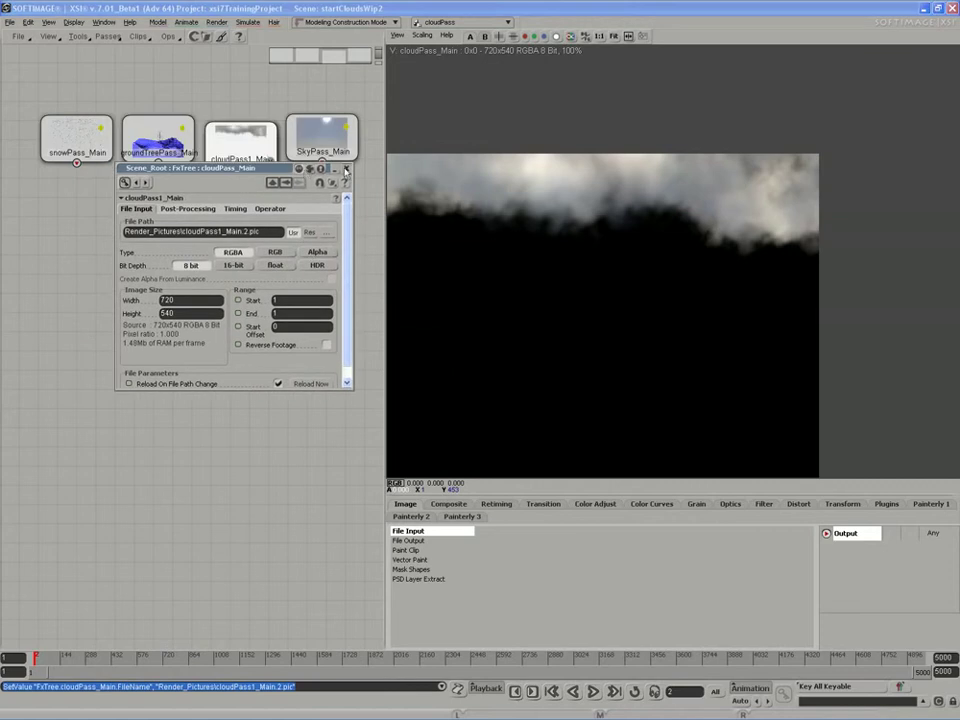
Tidy the row of file input nodes, setting groundTreePass_Main slightly lower than its neighbours
{"action": "left_click", "coordinate": [245, 140]}
{"action": "left_click_drag", "start_coordinate": [322, 138], "coordinate": [323, 150]}
{"action": "left_click_drag", "start_coordinate": [39, 124], "coordinate": [41, 126]}
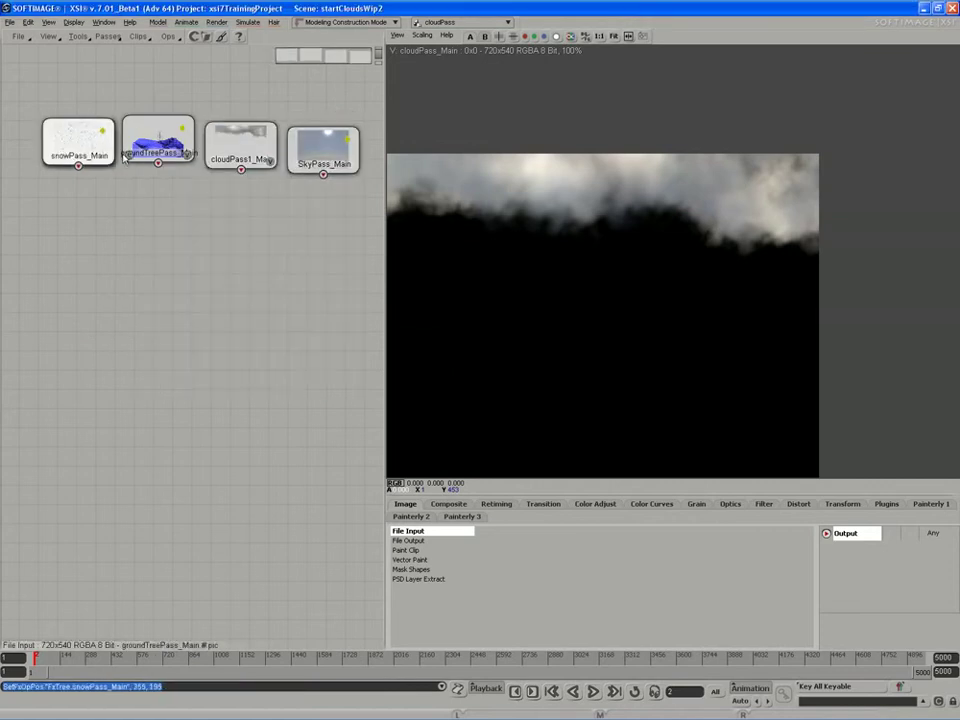
{"action": "left_click_drag", "start_coordinate": [184, 157], "coordinate": [183, 189]}
View the ground and tree, cloud and snow passes in turn, finishing on groundTreePass_Main
{"action": "left_click", "coordinate": [184, 190]}
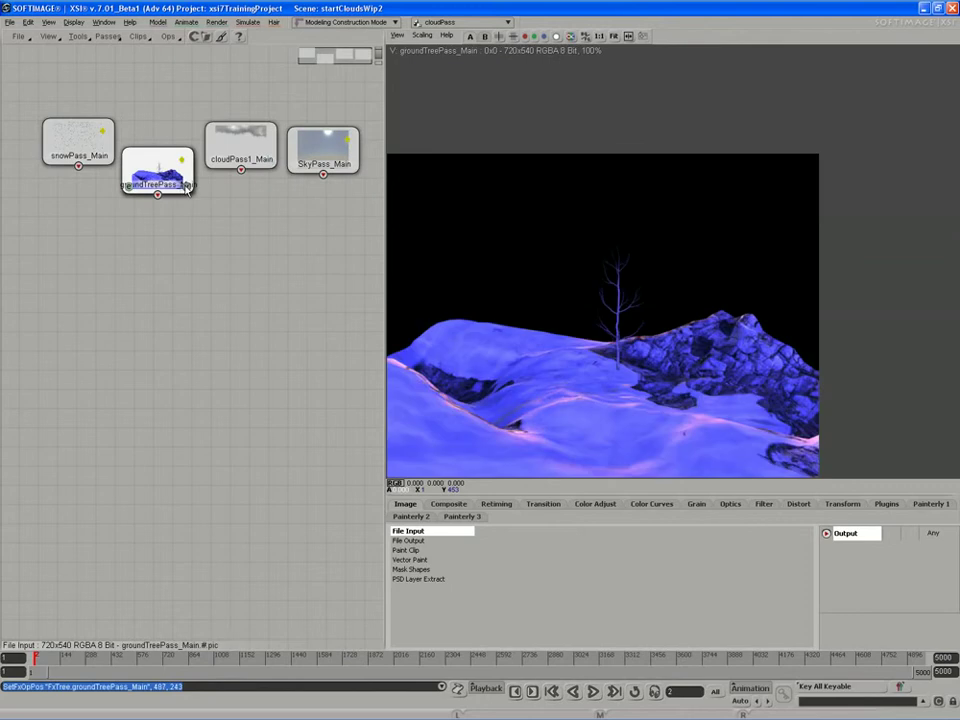
{"action": "left_click", "coordinate": [266, 166]}
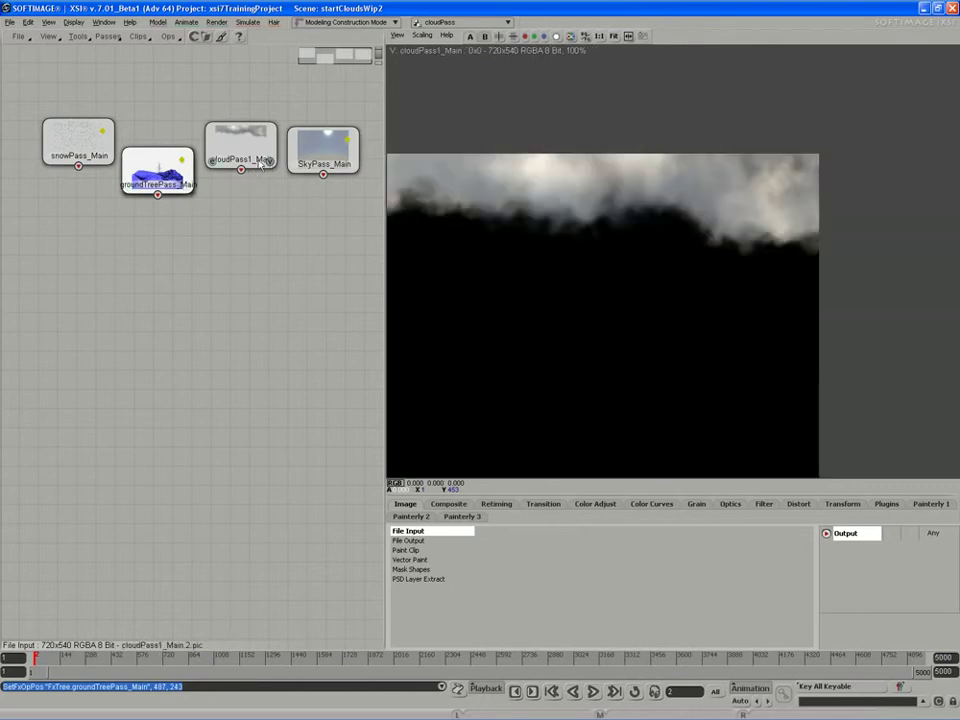
{"action": "left_click_drag", "start_coordinate": [95, 155], "coordinate": [87, 153]}
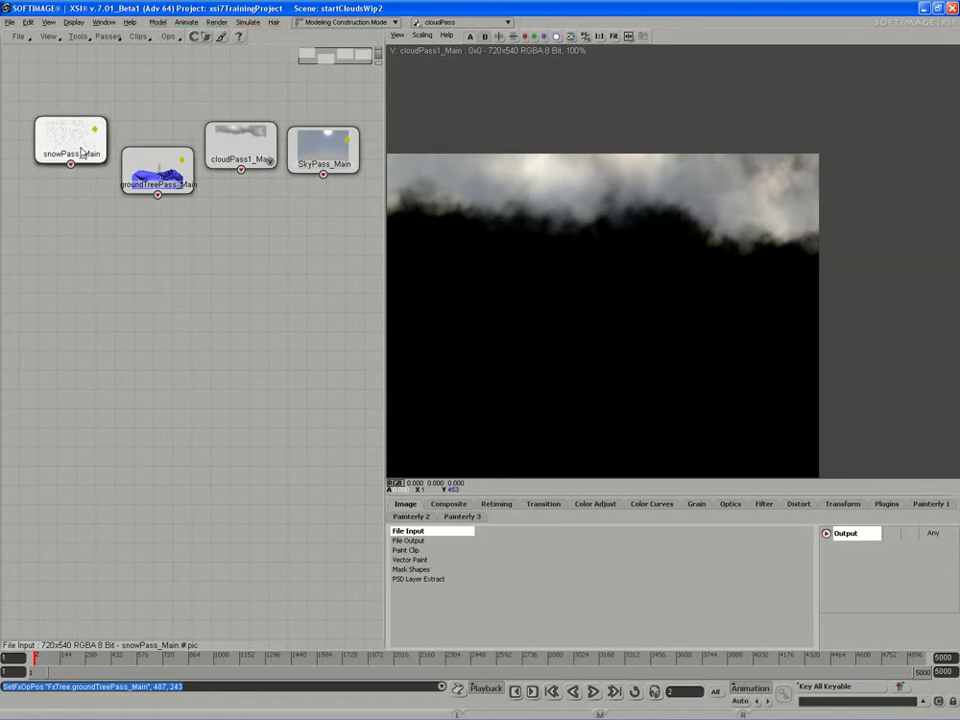
{"action": "left_click", "coordinate": [100, 157]}
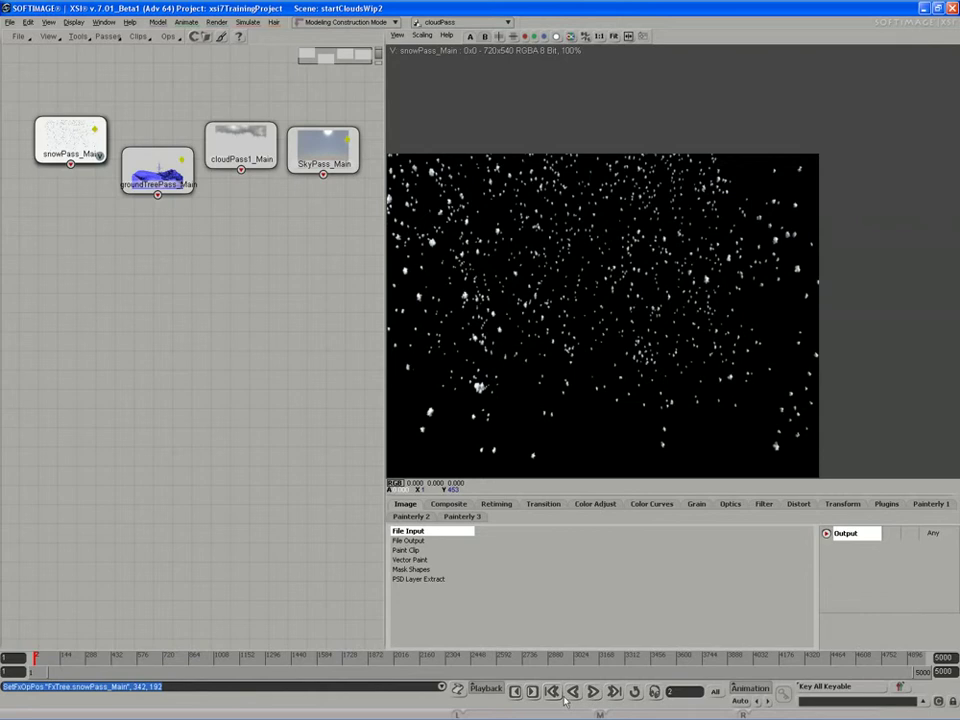
{"action": "left_click", "coordinate": [185, 187]}
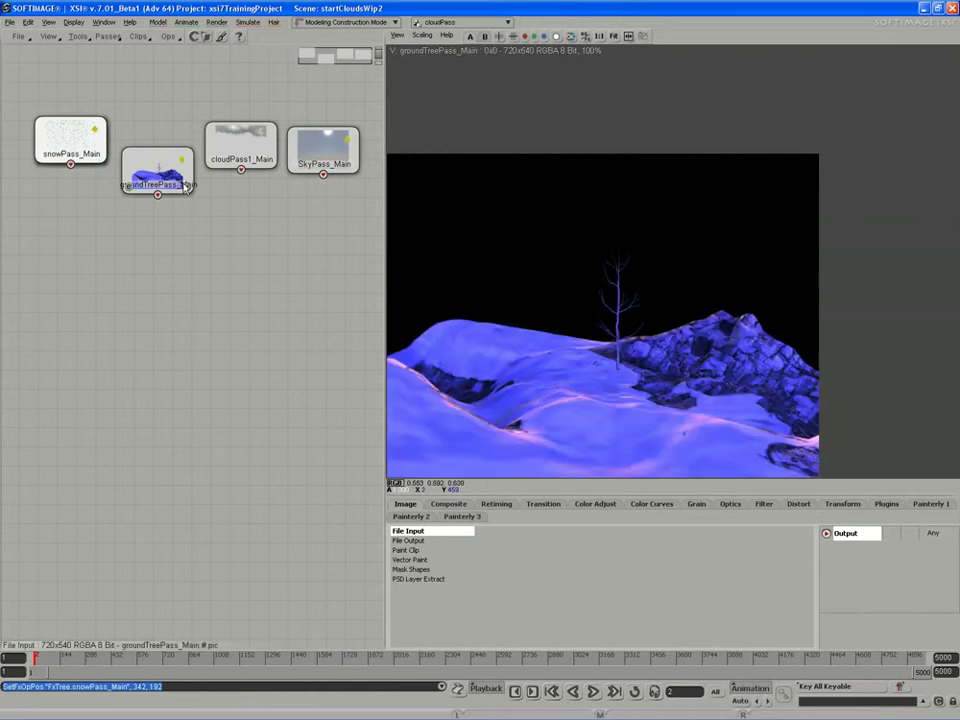
{"action": "left_click_drag", "start_coordinate": [185, 190], "coordinate": [158, 170]}
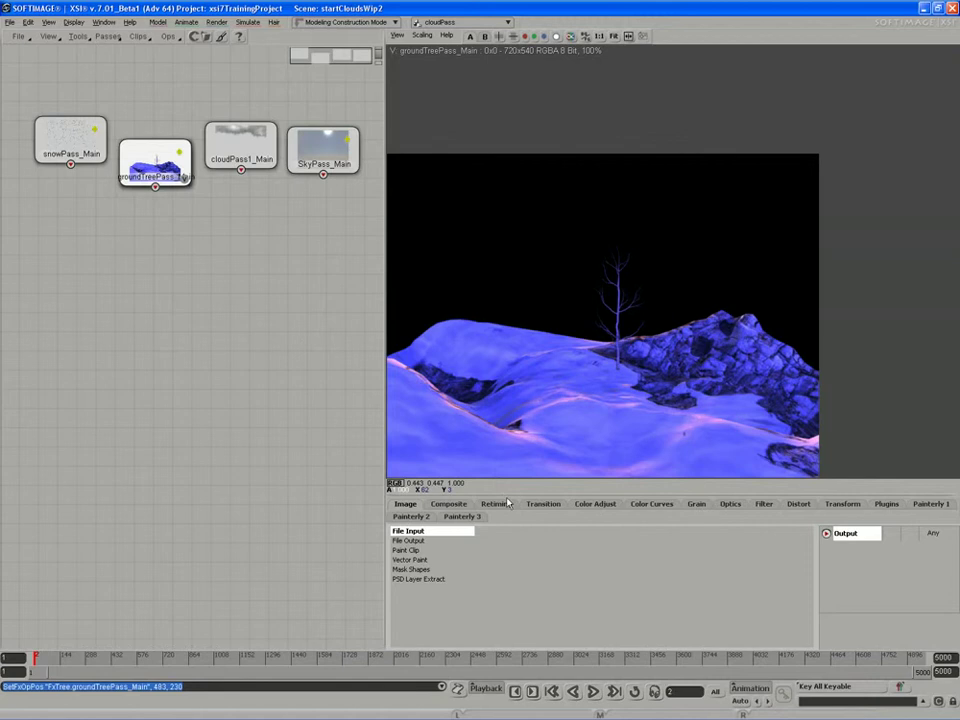
Add an HSV Adjust operator and a Color Correct operator side by side below the pass nodes
{"action": "left_click", "coordinate": [594, 504]}
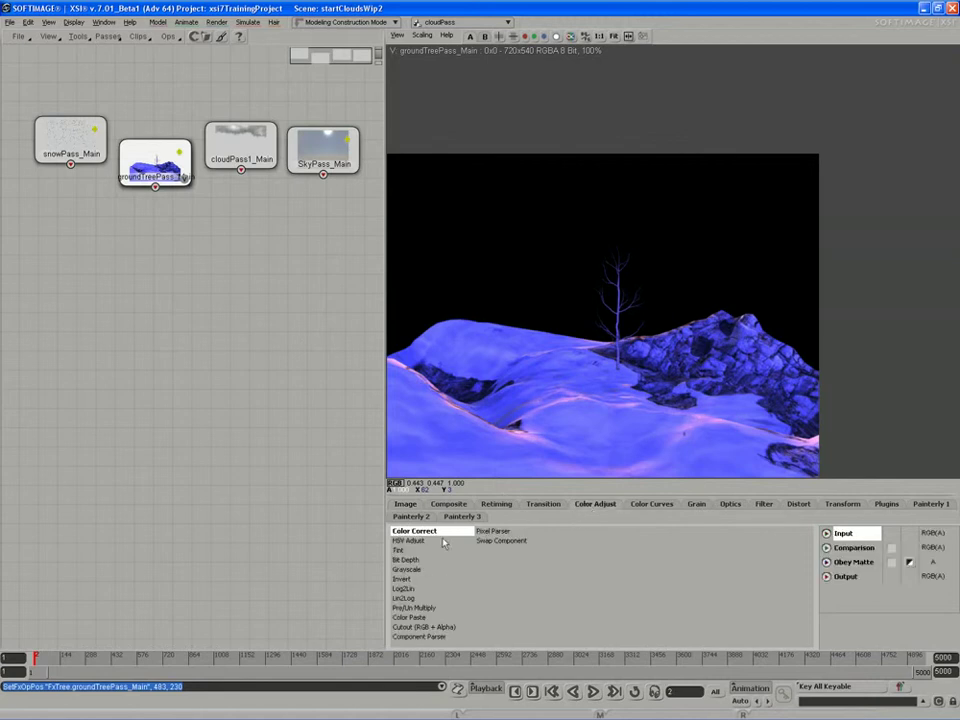
{"action": "left_click", "coordinate": [414, 541]}
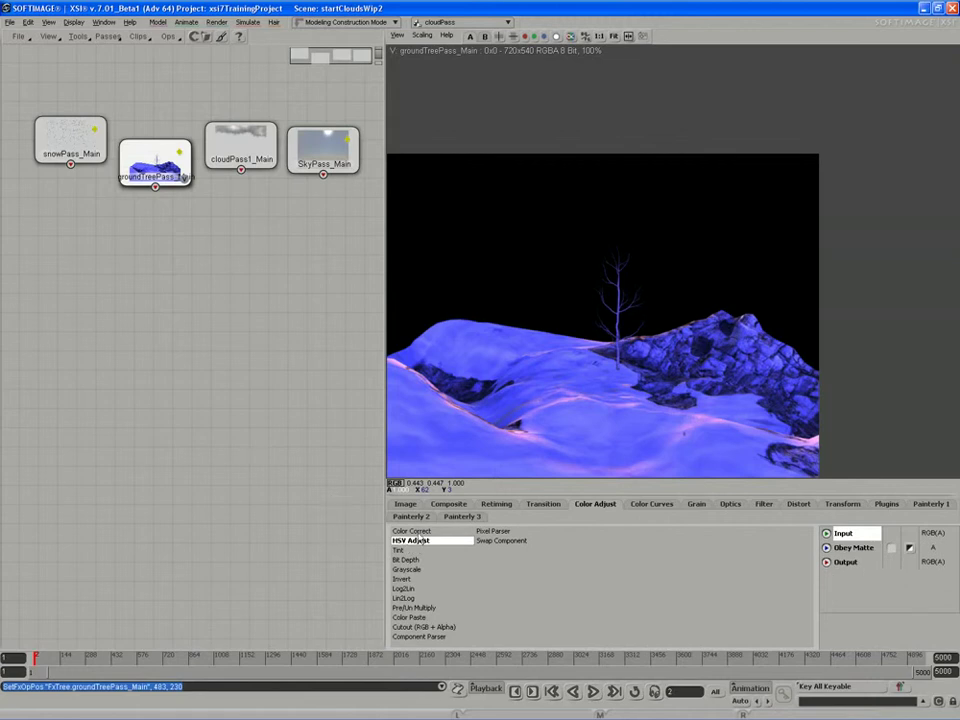
{"action": "left_click", "coordinate": [166, 318]}
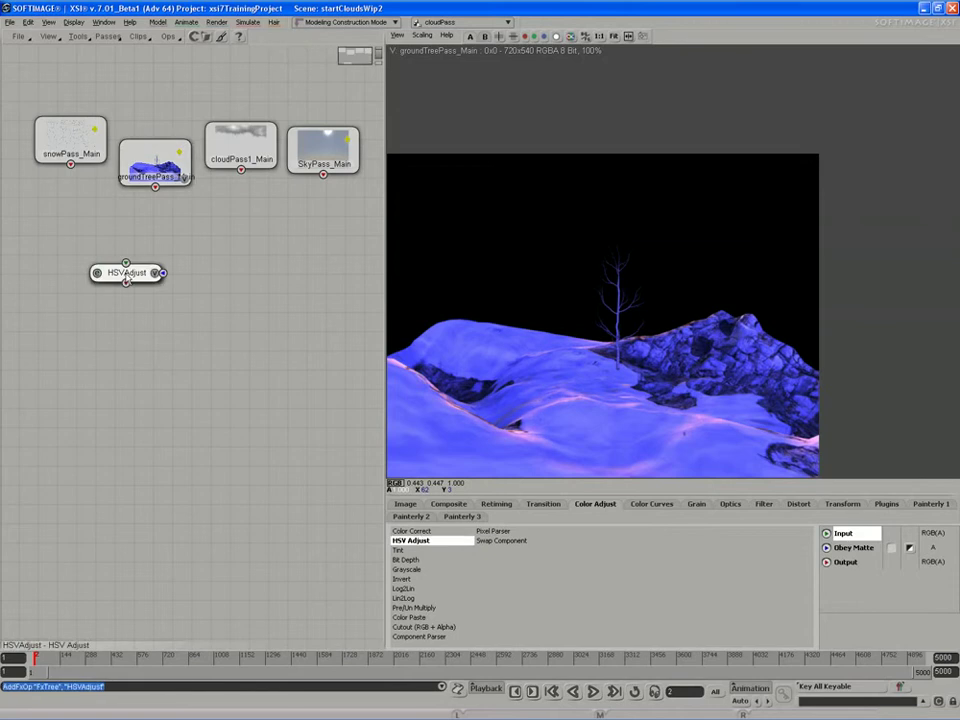
{"action": "left_click", "coordinate": [396, 531]}
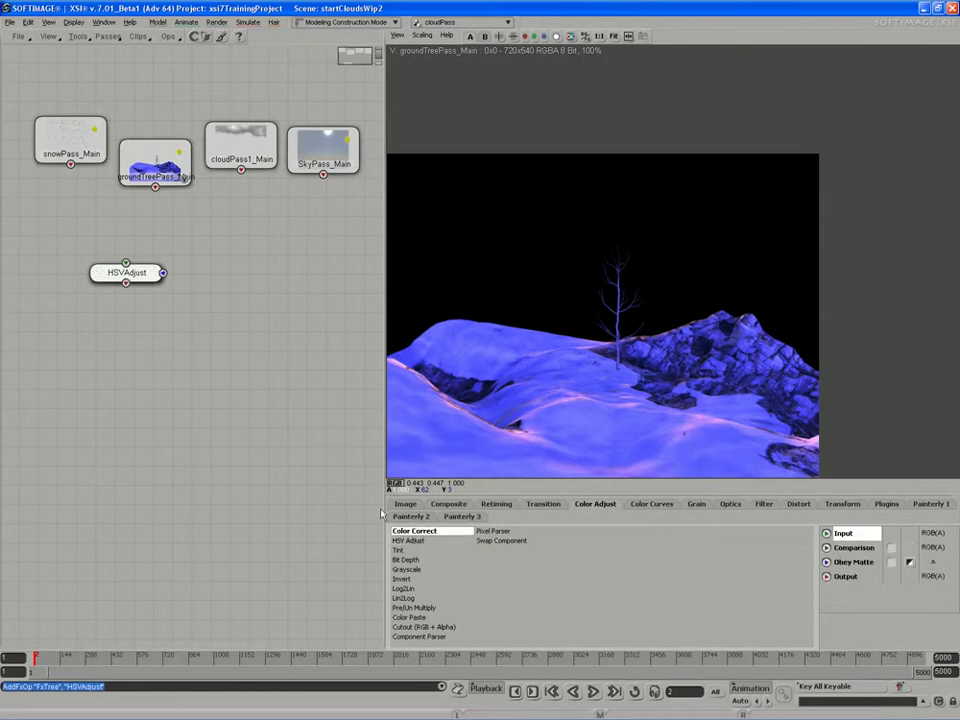
{"action": "left_click", "coordinate": [235, 276]}
{"action": "left_click_drag", "start_coordinate": [235, 277], "coordinate": [246, 269]}
Connect the groundTreePass_Main output to the input of the HSV Adjust node
{"action": "left_click_drag", "start_coordinate": [142, 276], "coordinate": [149, 267]}
{"action": "left_click_drag", "start_coordinate": [155, 187], "coordinate": [133, 254]}
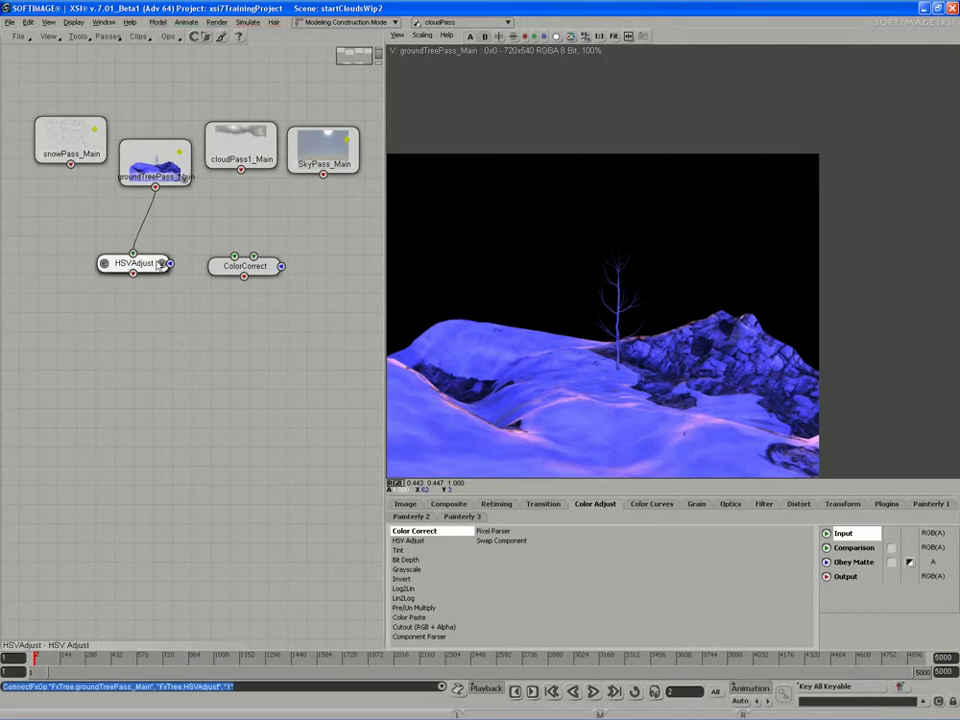
{"action": "left_click_drag", "start_coordinate": [152, 160], "coordinate": [152, 152]}
Desaturate the ground and tree pass by bending the HSV Adjust saturation curve downward, with its end point at about 0.95
{"action": "double_click", "coordinate": [145, 263]}
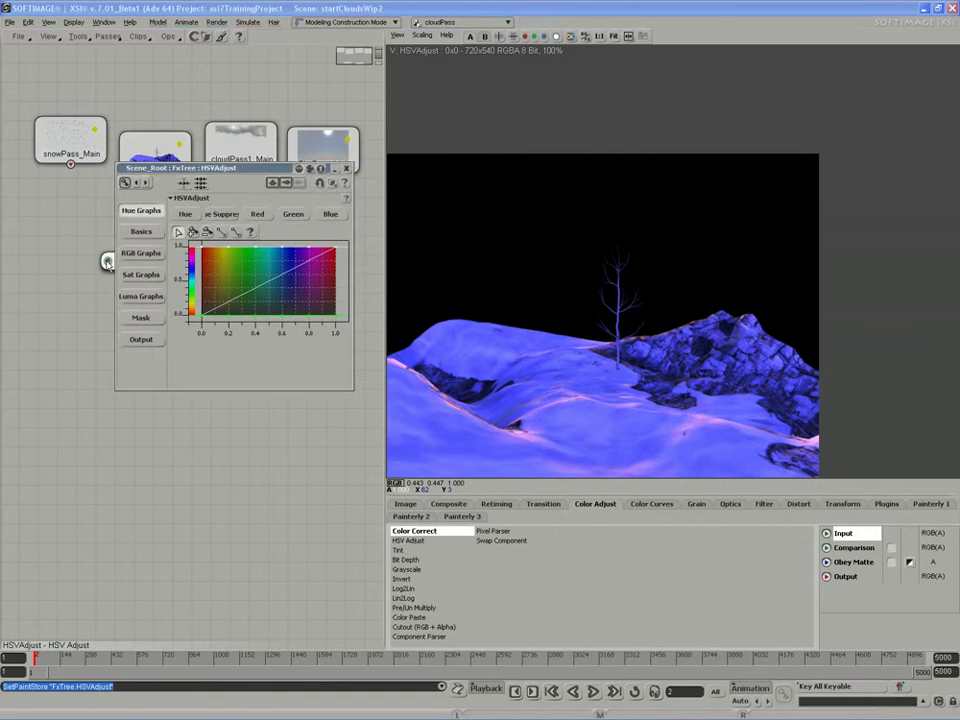
{"action": "left_click_drag", "start_coordinate": [188, 183], "coordinate": [186, 295]}
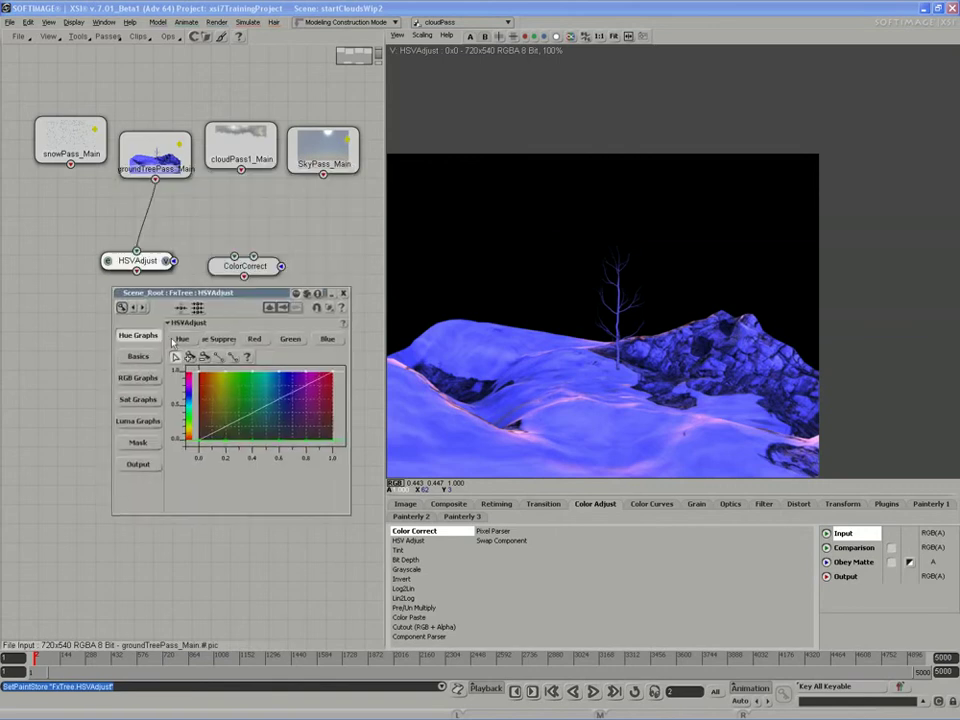
{"action": "left_click", "coordinate": [139, 357]}
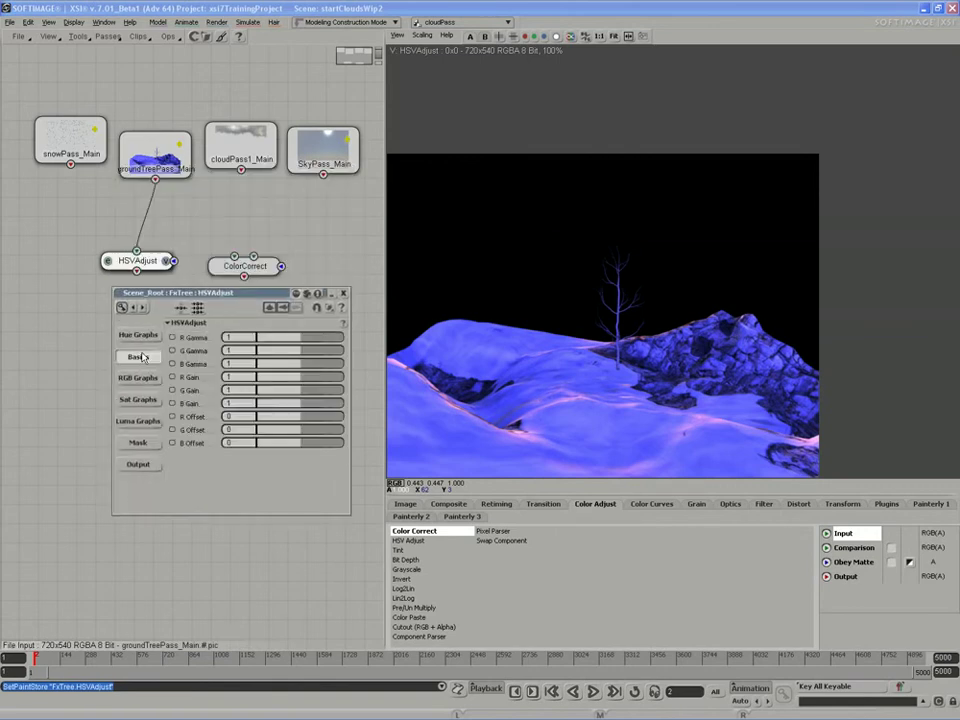
{"action": "left_click", "coordinate": [138, 378]}
{"action": "left_click", "coordinate": [138, 400]}
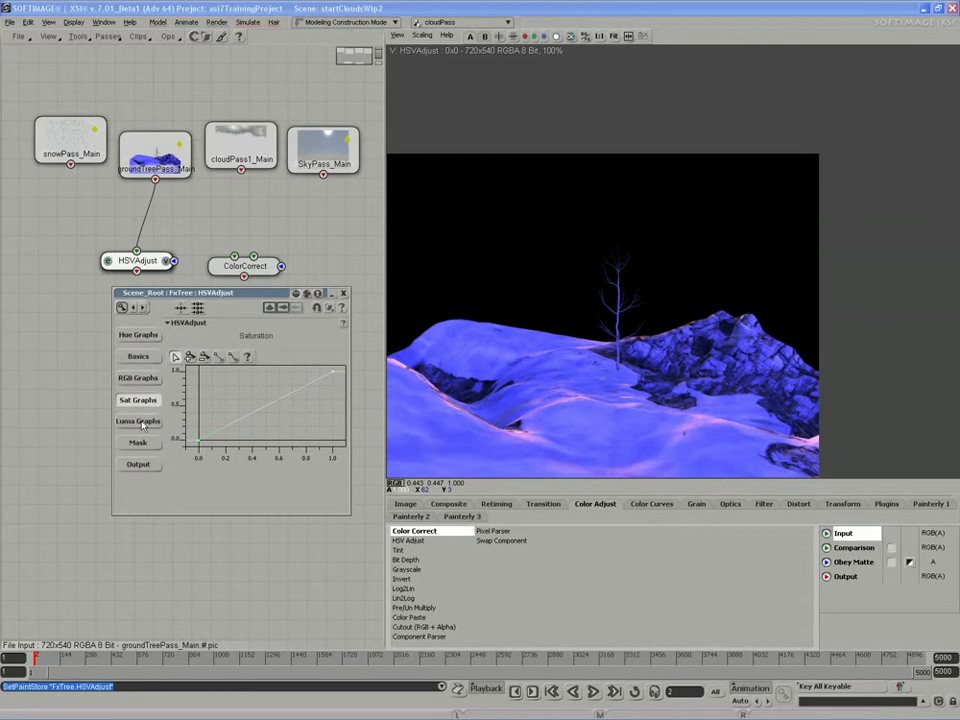
{"action": "left_click_drag", "start_coordinate": [203, 440], "coordinate": [306, 431]}
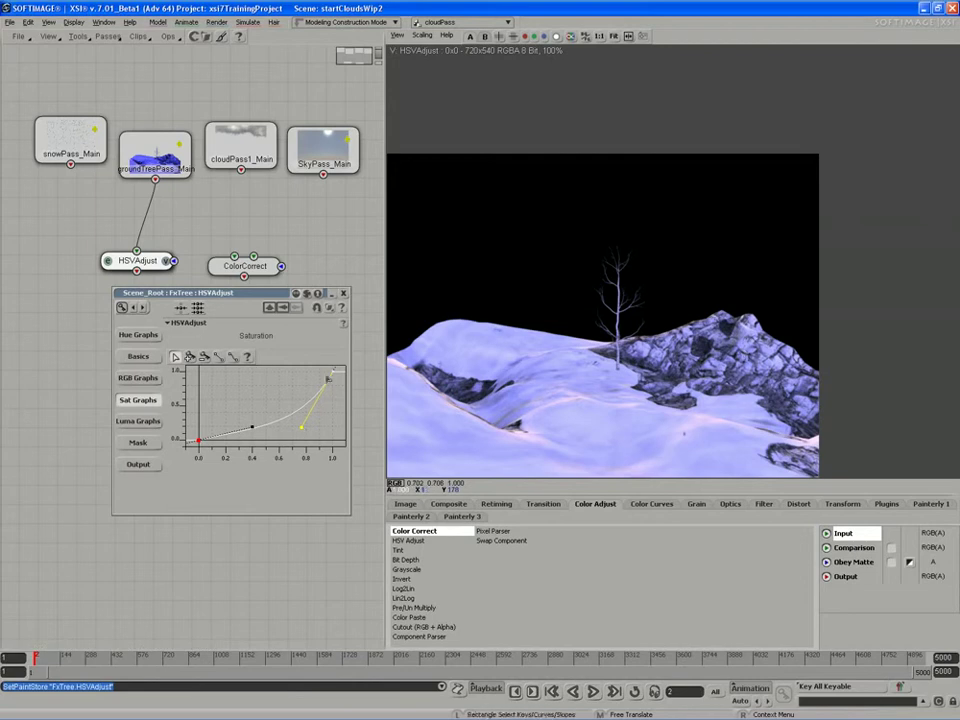
{"action": "left_click", "coordinate": [330, 378]}
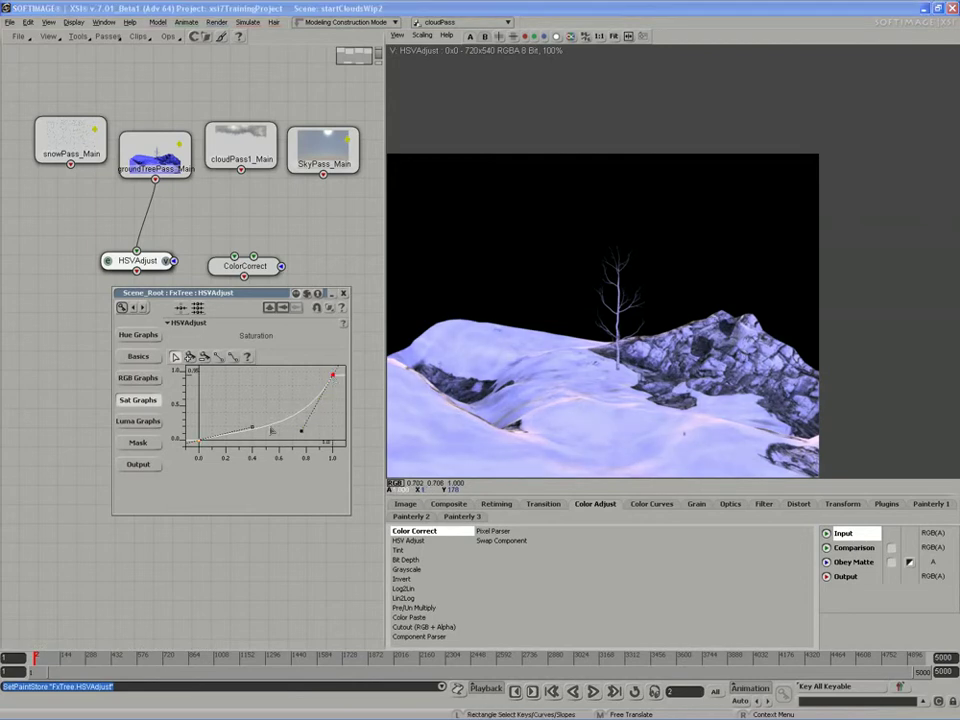
{"action": "left_click_drag", "start_coordinate": [302, 434], "coordinate": [303, 426]}
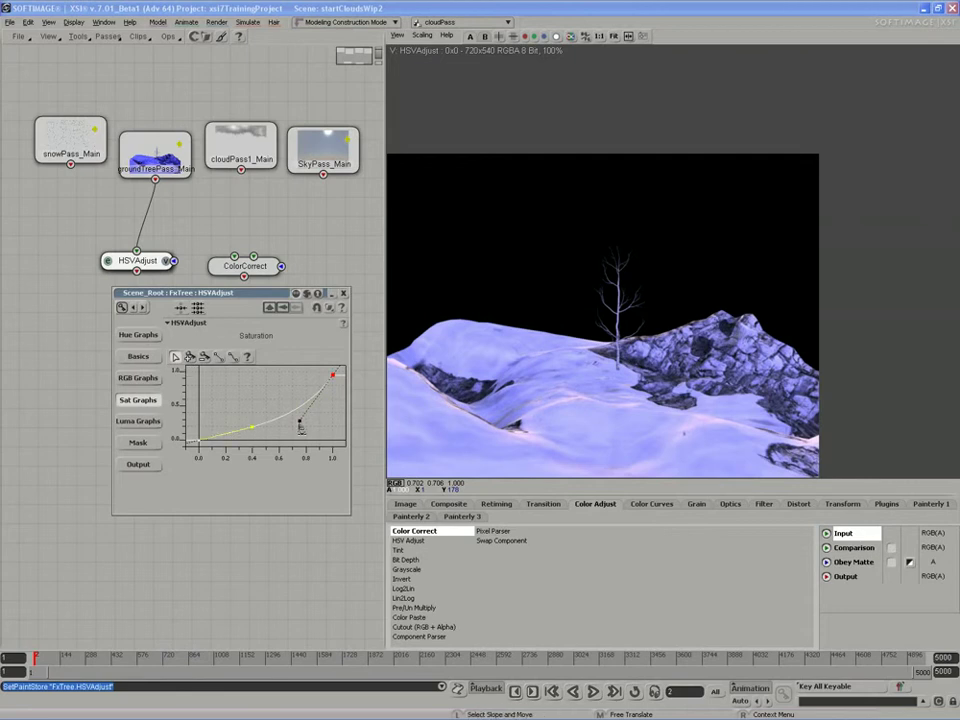
{"action": "left_click", "coordinate": [298, 425]}
{"action": "left_click_drag", "start_coordinate": [298, 425], "coordinate": [256, 436]}
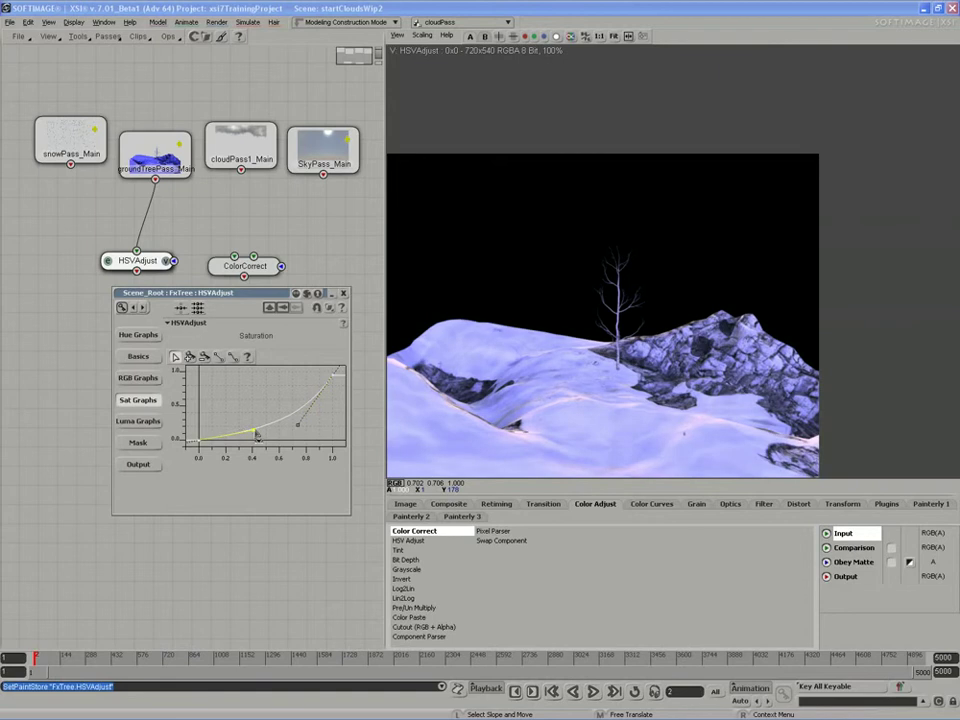
{"action": "left_click", "coordinate": [344, 294]}
Make room in the tree by moving SkyPass_Main below the top row and ColorCorrect farther down, and view the sky pass
{"action": "left_click_drag", "start_coordinate": [138, 261], "coordinate": [147, 268]}
{"action": "left_click_drag", "start_coordinate": [253, 284], "coordinate": [295, 309]}
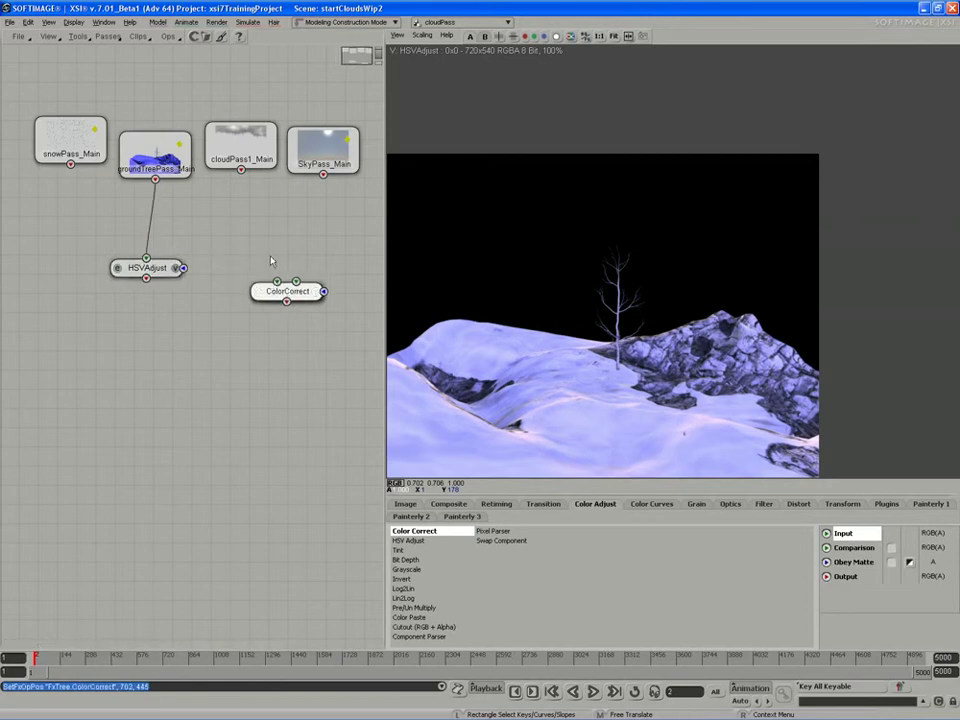
{"action": "left_click_drag", "start_coordinate": [324, 155], "coordinate": [302, 228]}
{"action": "left_click", "coordinate": [331, 241]}
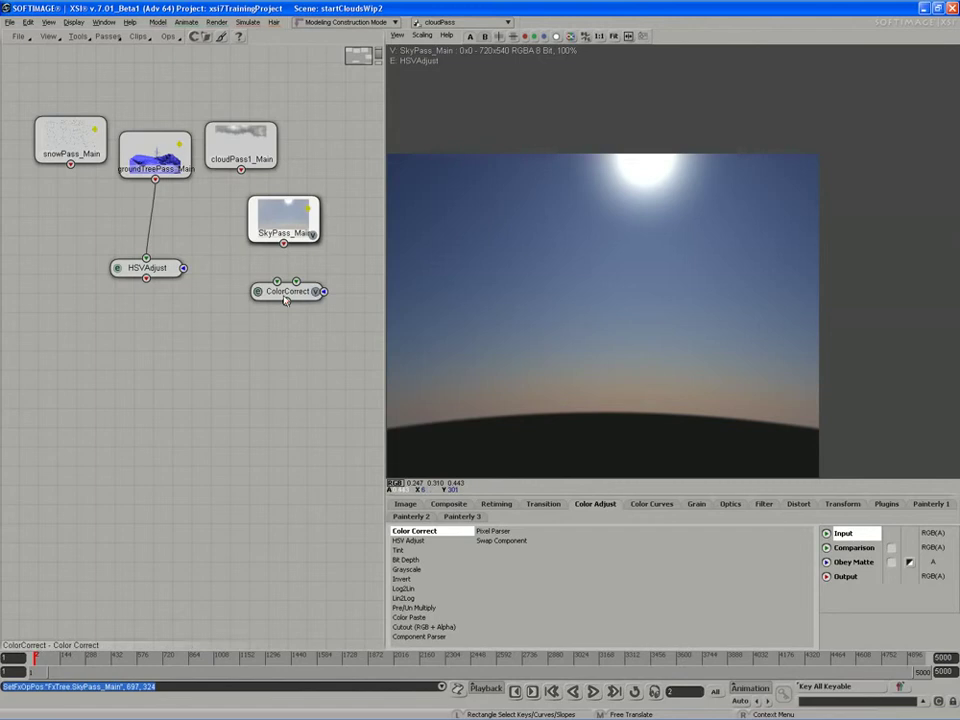
{"action": "left_click_drag", "start_coordinate": [287, 291], "coordinate": [289, 392]}
Duplicate the HSV Adjust node and connect SkyPass_Main to the copy, placing the copy just below the sky pass
{"action": "left_click_drag", "start_coordinate": [149, 270], "coordinate": [289, 302]}
{"action": "key", "text": "ctrl+d"}
{"action": "left_click_drag", "start_coordinate": [283, 246], "coordinate": [276, 292]}
{"action": "mouse_move", "coordinate": [147, 268]}
{"action": "left_mouse_down"}
{"action": "mouse_move", "coordinate": [135, 281]}
{"action": "mouse_move", "coordinate": [143, 282]}
{"action": "left_mouse_up"}
{"action": "left_click_drag", "start_coordinate": [283, 222], "coordinate": [273, 209]}
{"action": "mouse_move", "coordinate": [267, 296]}
{"action": "left_mouse_down"}
{"action": "mouse_move", "coordinate": [235, 298]}
{"action": "mouse_move", "coordinate": [253, 291]}
{"action": "left_mouse_up"}
{"action": "left_click", "coordinate": [155, 290]}
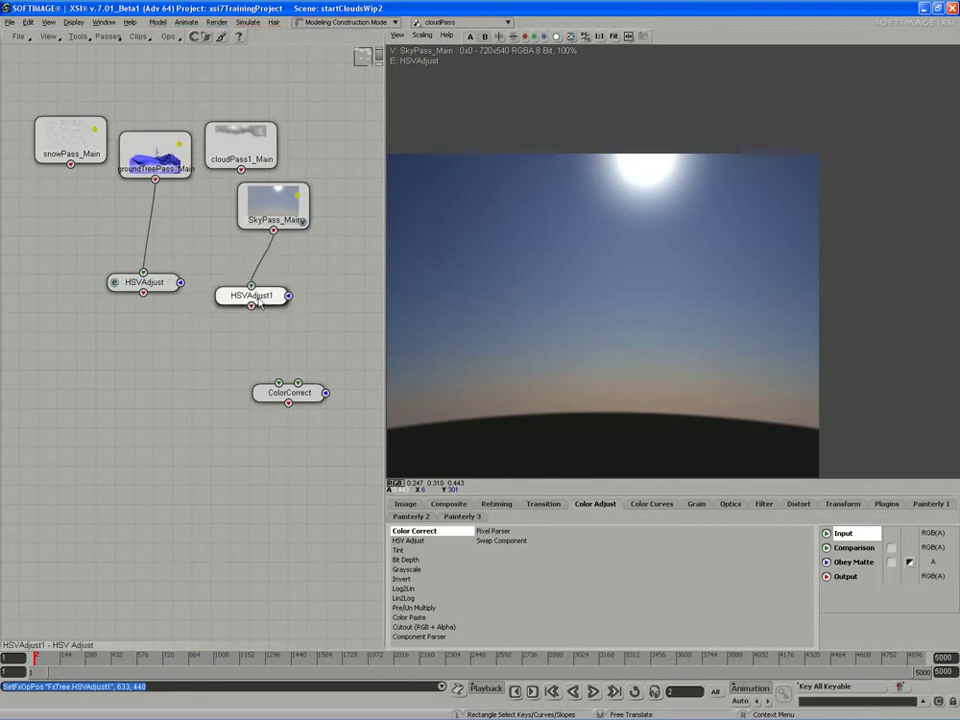
Move cloudPass1_Main below snowPass_Main, and view the adjusted sky while aligning the two HSV Adjust nodes side by side
{"action": "left_click_drag", "start_coordinate": [241, 150], "coordinate": [74, 216]}
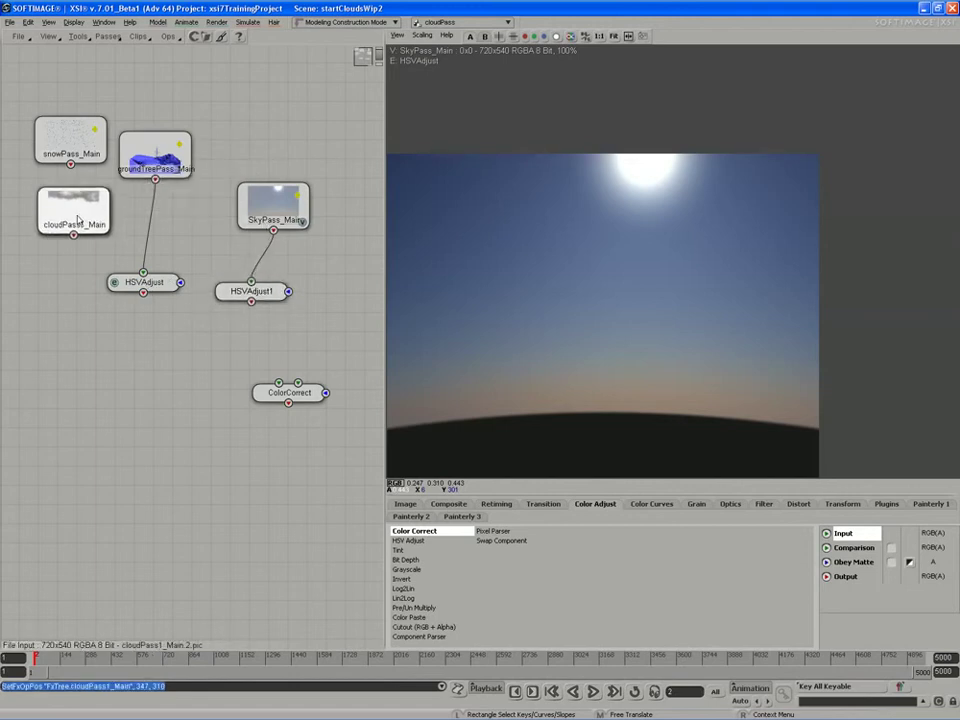
{"action": "left_click", "coordinate": [287, 292]}
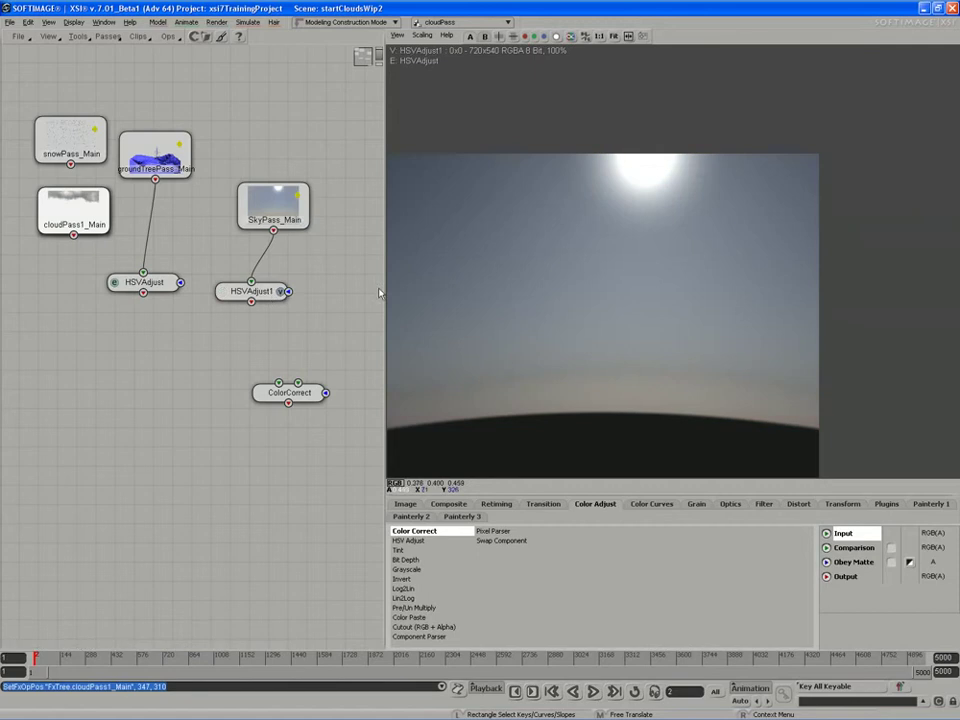
{"action": "left_click_drag", "start_coordinate": [142, 280], "coordinate": [161, 292]}
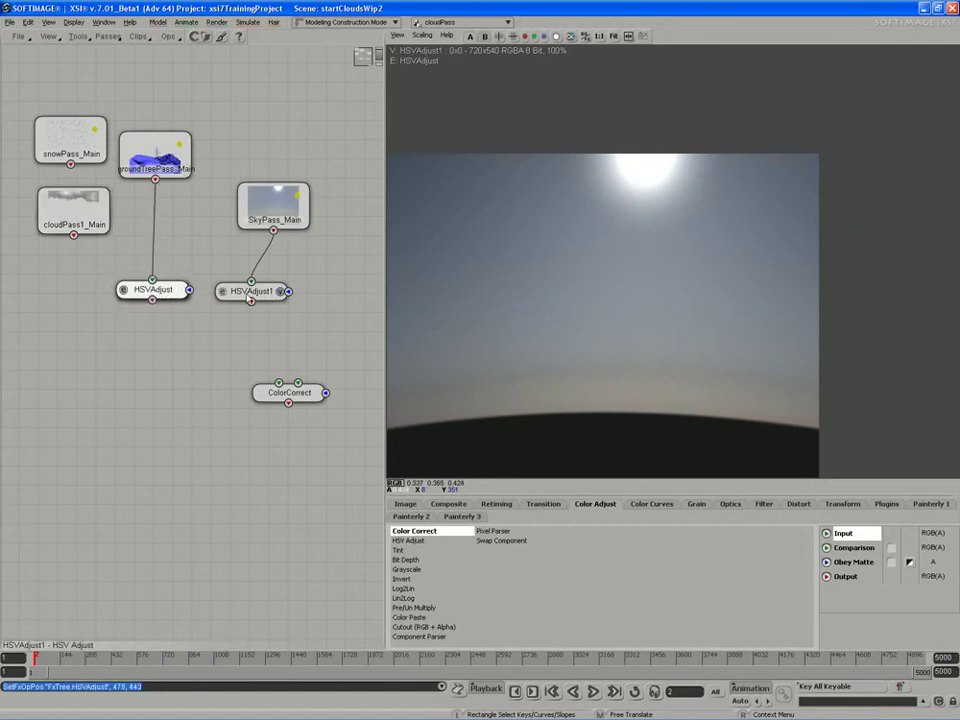
{"action": "left_click_drag", "start_coordinate": [249, 297], "coordinate": [234, 299]}
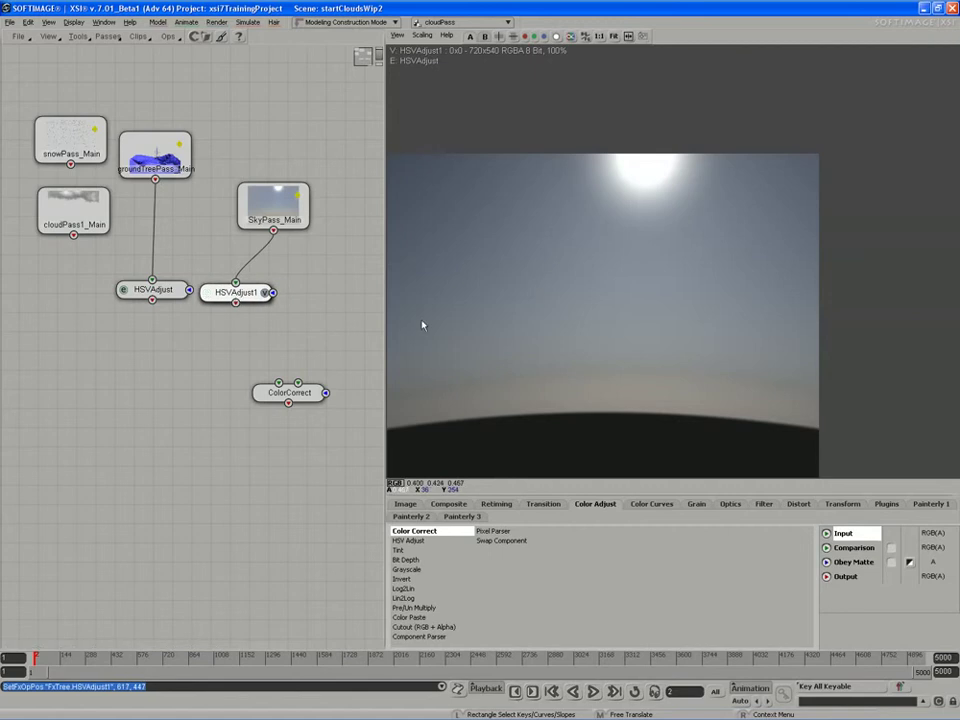
View cloudPass1_Main and reposition it below snowPass_Main, shifting ColorCorrect slightly upward
{"action": "left_click_drag", "start_coordinate": [300, 392], "coordinate": [295, 381]}
{"action": "mouse_move", "coordinate": [65, 210]}
{"action": "left_mouse_down"}
{"action": "mouse_move", "coordinate": [86, 190]}
{"action": "mouse_move", "coordinate": [52, 212]}
{"action": "left_mouse_up"}
{"action": "left_click", "coordinate": [88, 228]}
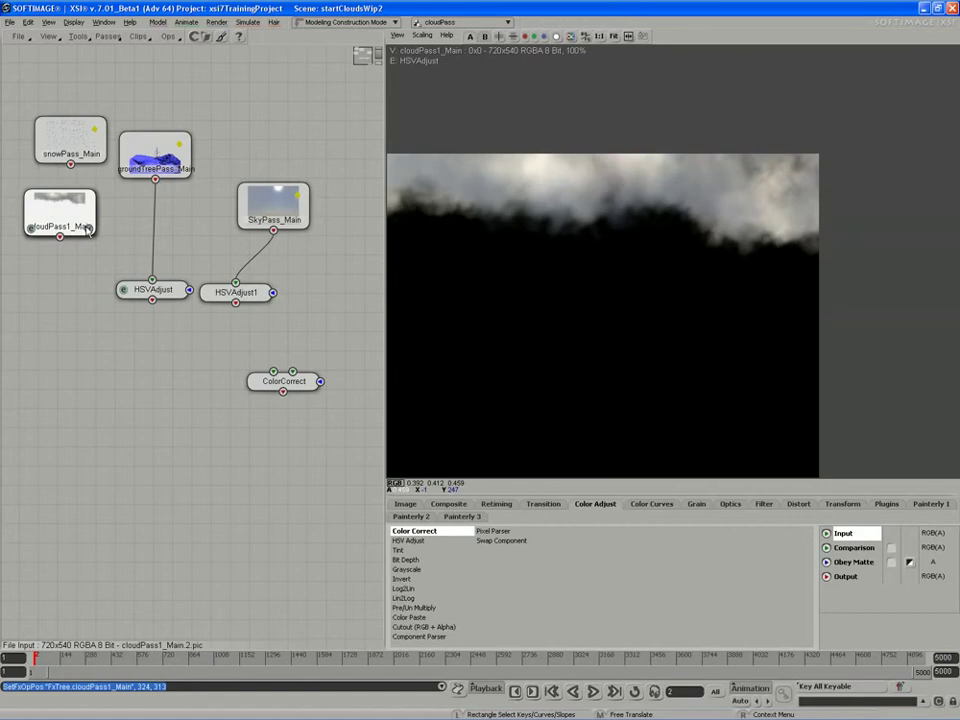
{"action": "left_click_drag", "start_coordinate": [88, 228], "coordinate": [93, 228]}
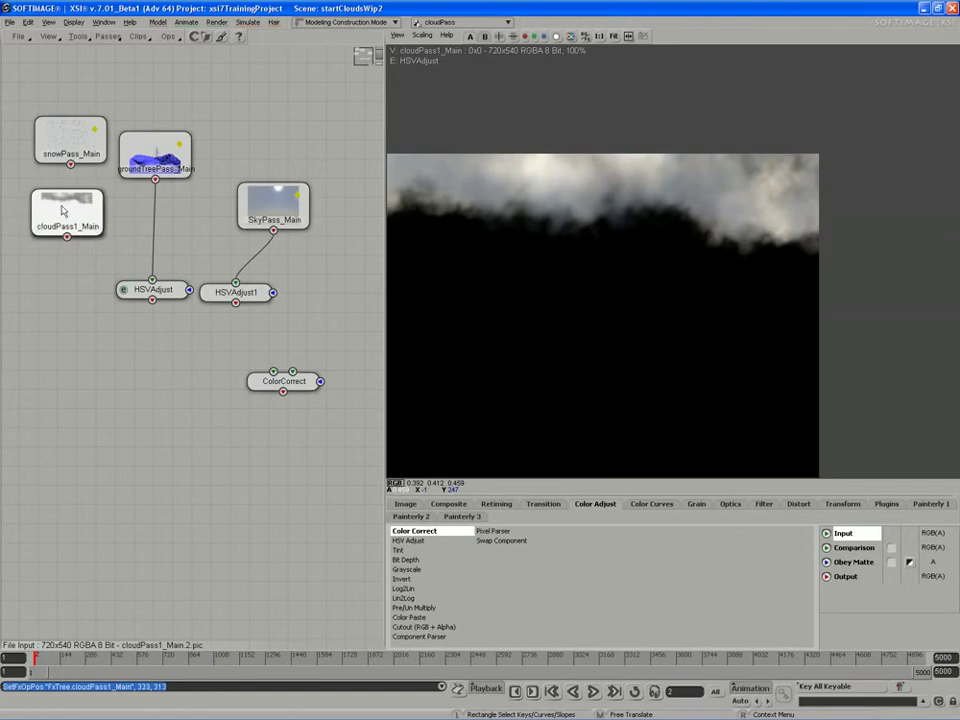
Move cloudPass1_Main to the far right of the tree, and place SkyPass_Main with HSVAdjust1 below snowPass_Main
{"action": "left_click_drag", "start_coordinate": [66, 211], "coordinate": [350, 254]}
{"action": "left_click_drag", "start_coordinate": [265, 205], "coordinate": [234, 197]}
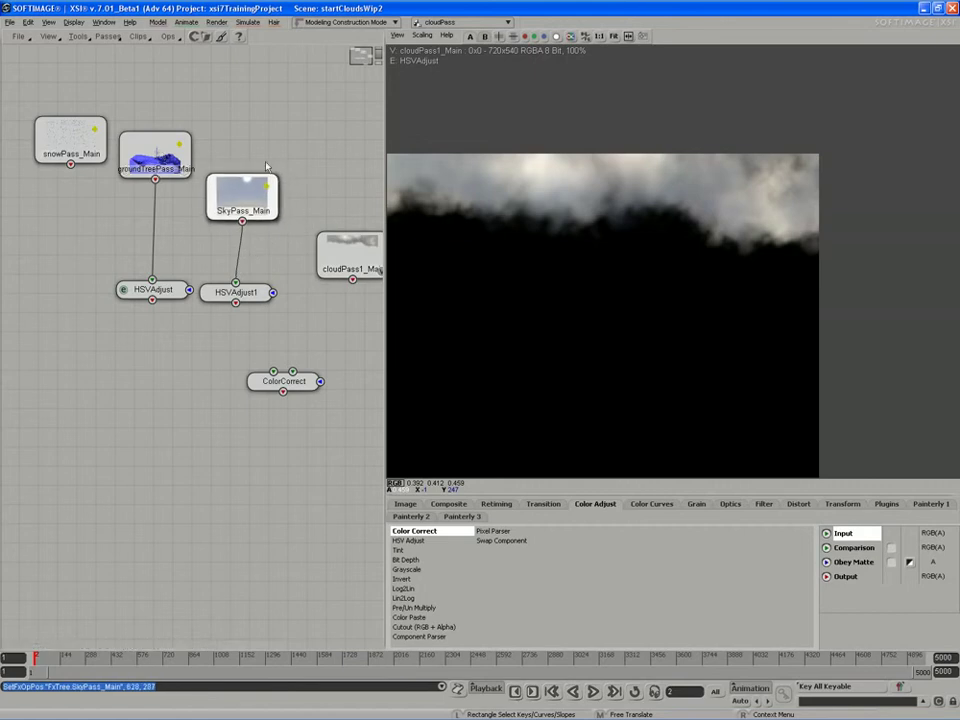
{"action": "left_click_drag", "start_coordinate": [287, 161], "coordinate": [197, 366]}
{"action": "left_click_drag", "start_coordinate": [240, 193], "coordinate": [83, 223]}
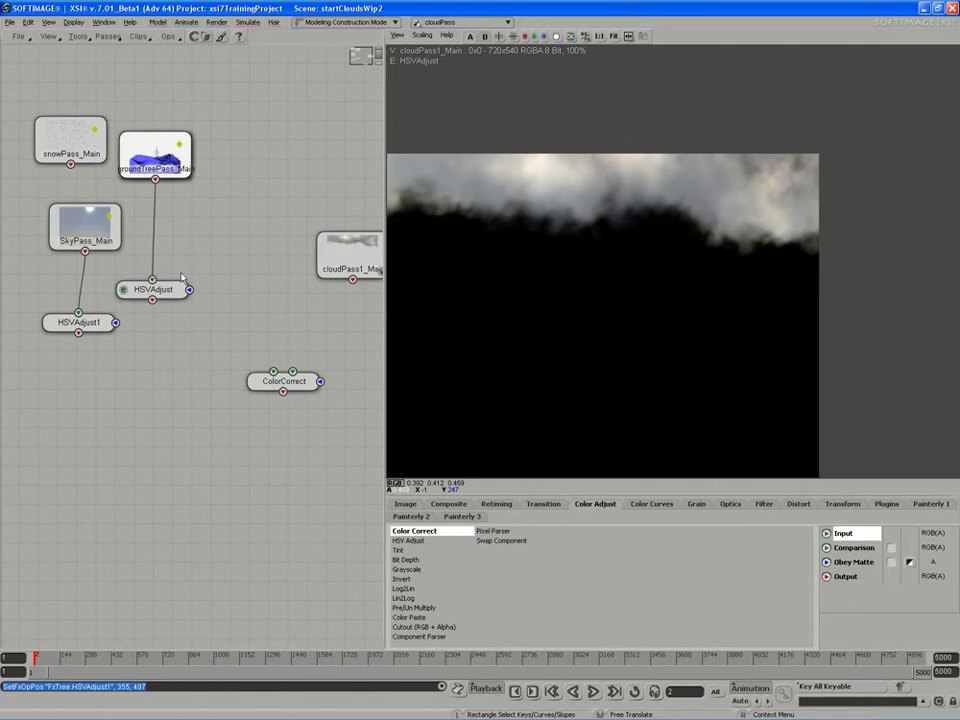
View the ground and tree HSVAdjust output, check its alpha channel, and return to the color view
{"action": "left_click", "coordinate": [183, 291]}
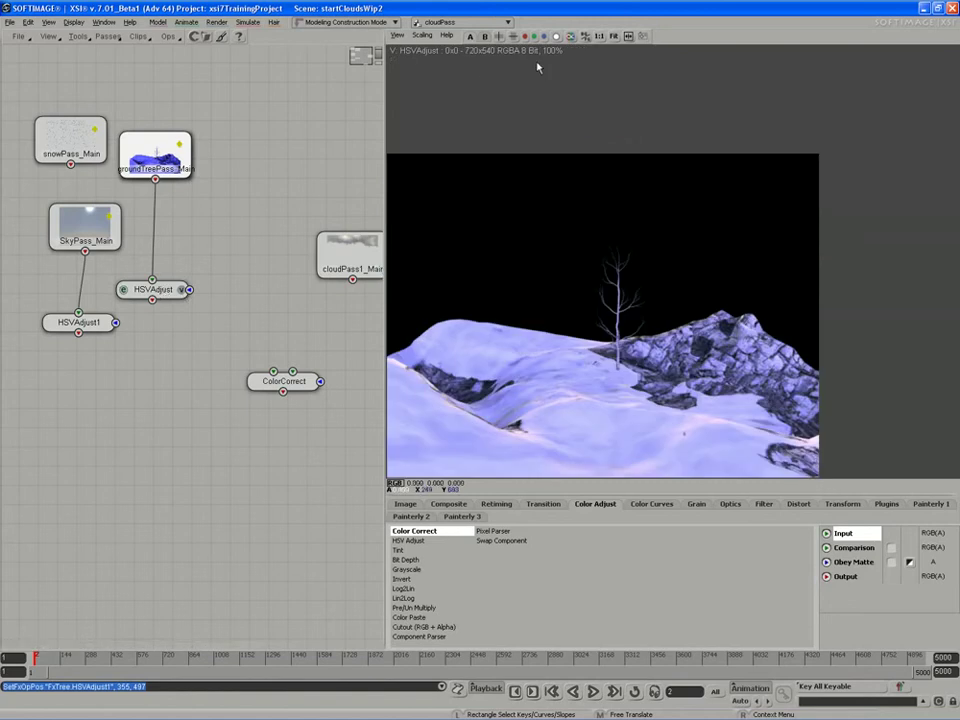
{"action": "left_click", "coordinate": [555, 37]}
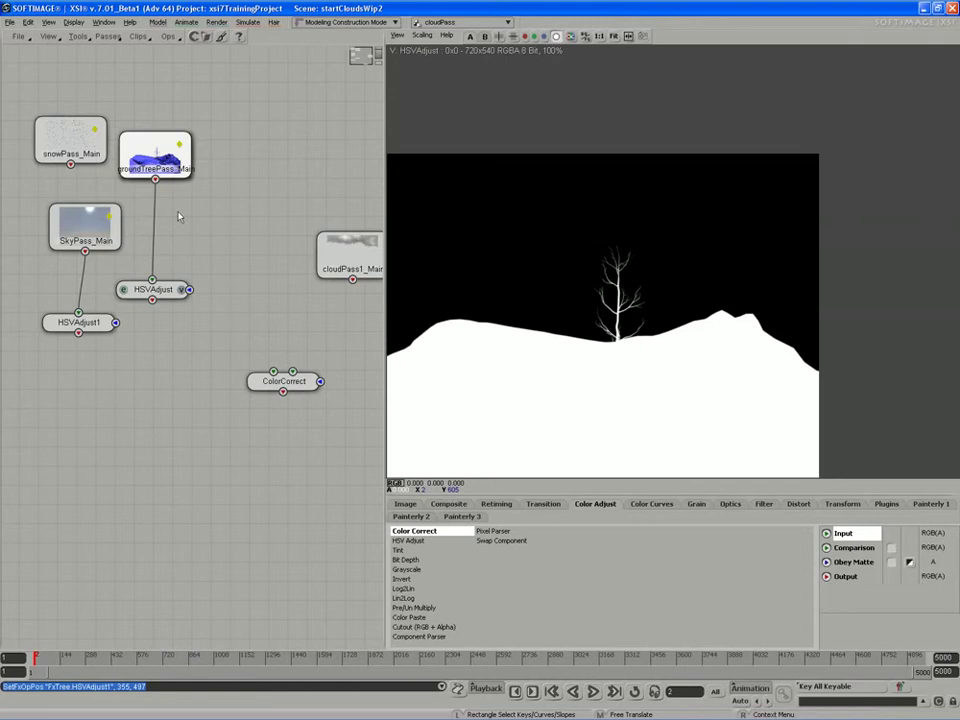
{"action": "left_click", "coordinate": [556, 37]}
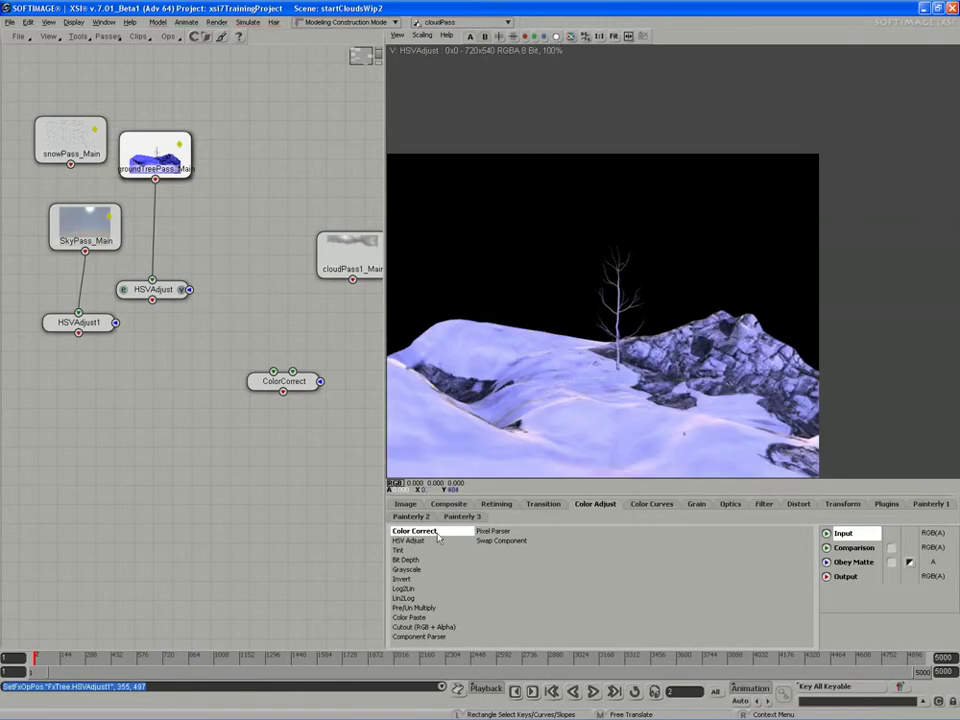
Add an Over node, connect HSVAdjust1 as background and HSVAdjust as foreground, and view the composite
{"action": "left_click", "coordinate": [449, 504]}
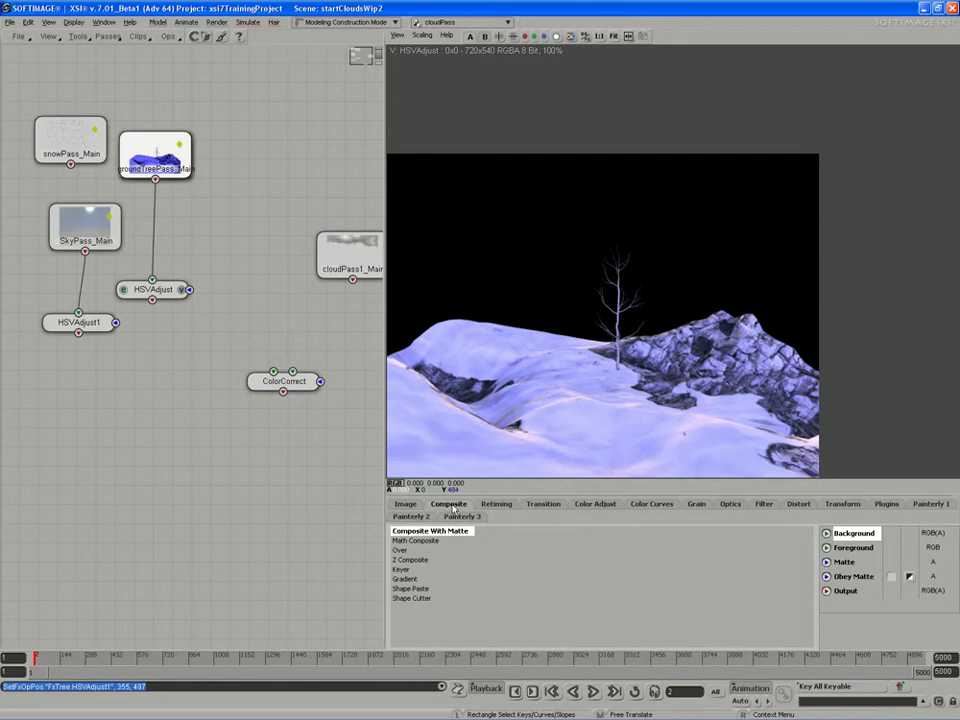
{"action": "left_click", "coordinate": [401, 551]}
{"action": "left_click", "coordinate": [114, 376]}
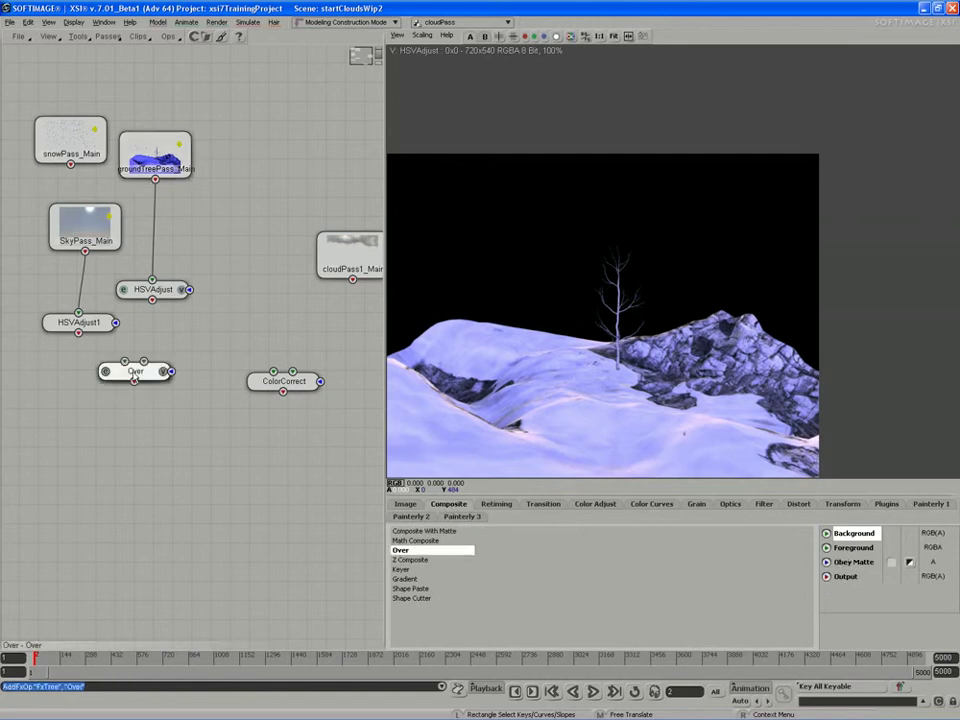
{"action": "left_click_drag", "start_coordinate": [130, 373], "coordinate": [120, 391]}
{"action": "left_click_drag", "start_coordinate": [78, 333], "coordinate": [112, 378]}
{"action": "left_click_drag", "start_coordinate": [152, 300], "coordinate": [135, 380]}
{"action": "left_click", "coordinate": [153, 389]}
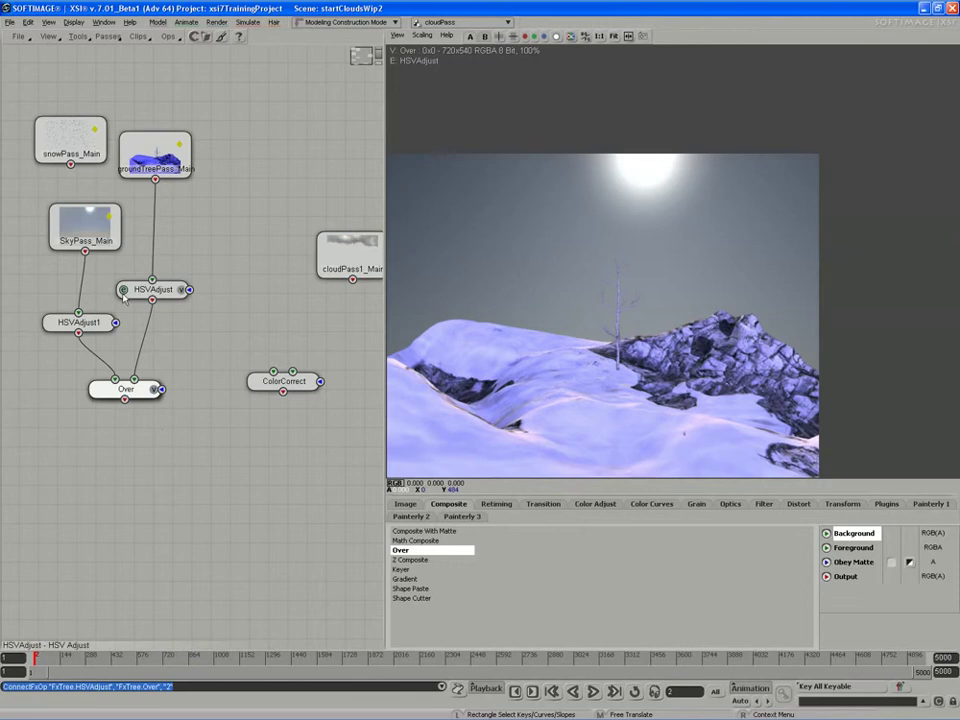
Fine-tune the end point's slope handle on the ground and tree HSVAdjust saturation curve, and move its property editor clear of the nodes
{"action": "double_click", "coordinate": [153, 289]}
{"action": "left_click", "coordinate": [198, 440]}
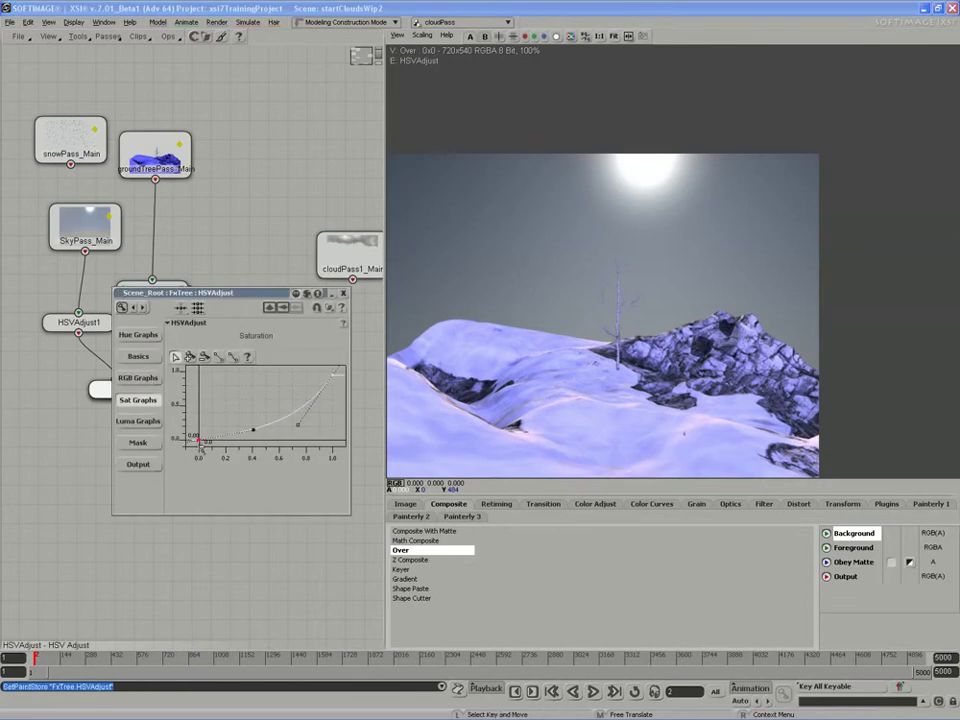
{"action": "left_click", "coordinate": [298, 429]}
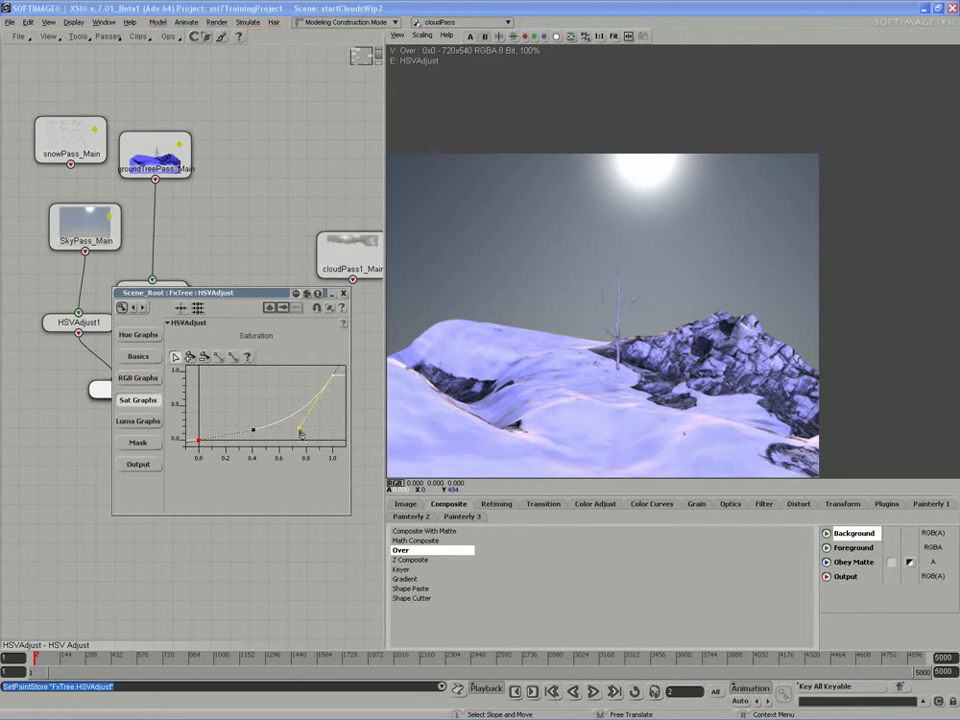
{"action": "mouse_move", "coordinate": [299, 431]}
{"action": "left_mouse_down"}
{"action": "mouse_move", "coordinate": [301, 440]}
{"action": "mouse_move", "coordinate": [298, 428]}
{"action": "left_mouse_up"}
{"action": "left_click_drag", "start_coordinate": [217, 295], "coordinate": [263, 369]}
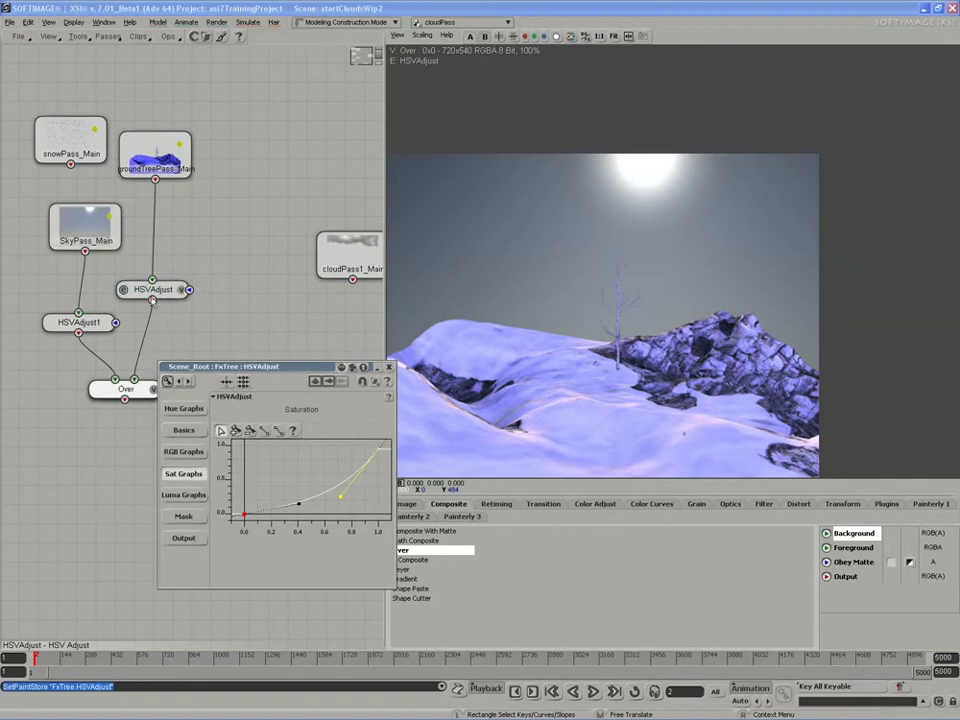
{"action": "left_click_drag", "start_coordinate": [151, 297], "coordinate": [156, 298]}
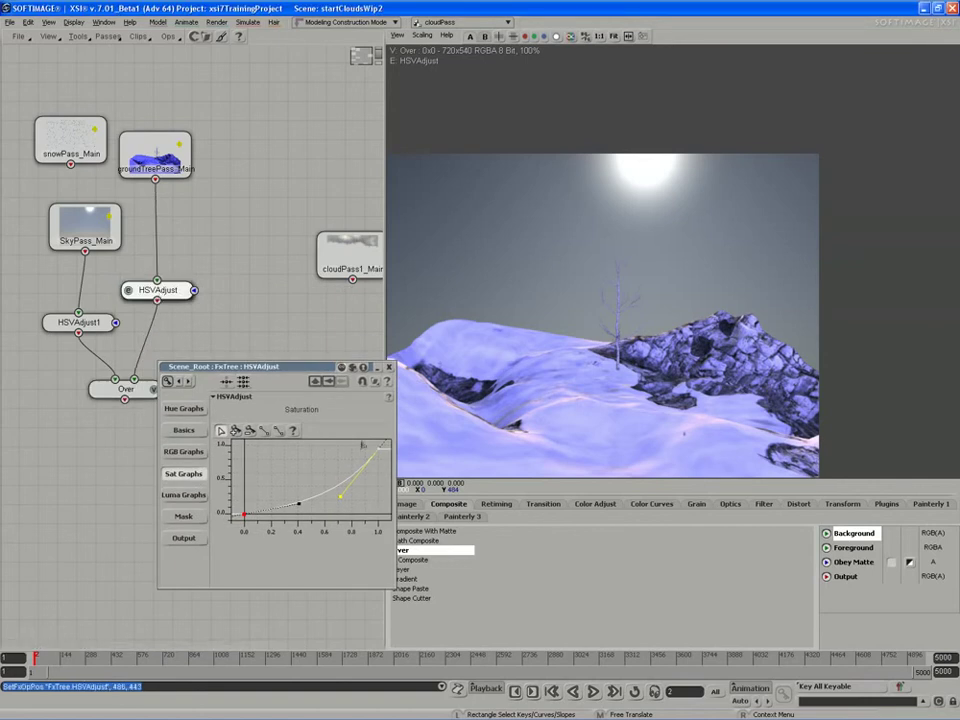
{"action": "left_click_drag", "start_coordinate": [378, 448], "coordinate": [381, 458]}
{"action": "key", "text": "ctrl+z"}
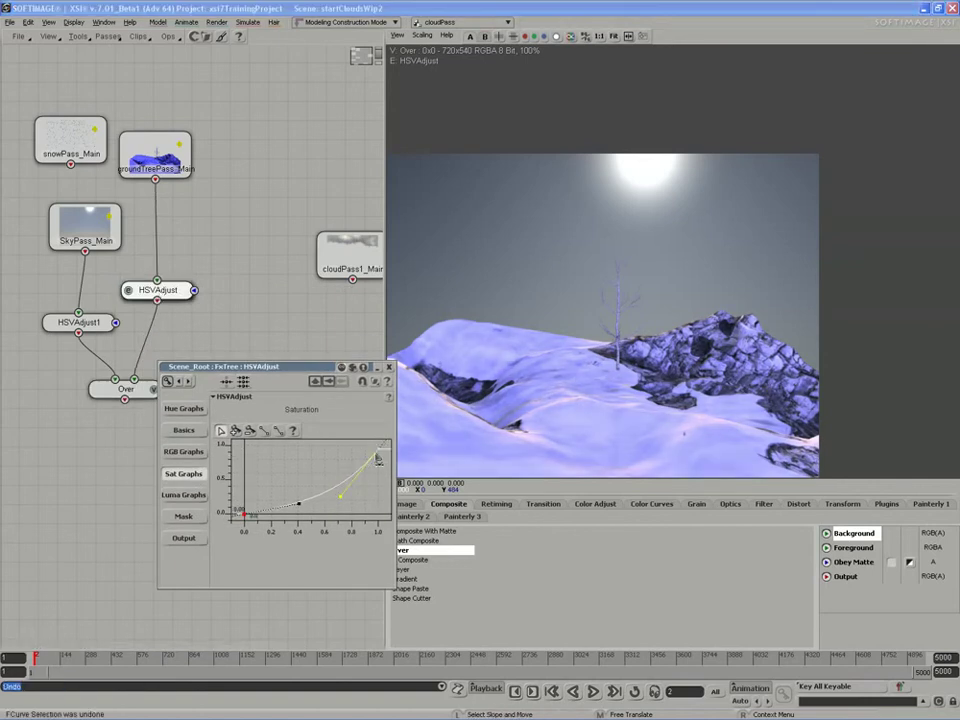
Move HSVAdjust farther from HSVAdjust1, and lower its saturation curve's start handle to about 0.43, 0.07, with the end handle near 0.75, 0.2
{"action": "left_click_drag", "start_coordinate": [145, 297], "coordinate": [168, 303]}
{"action": "left_click", "coordinate": [151, 296]}
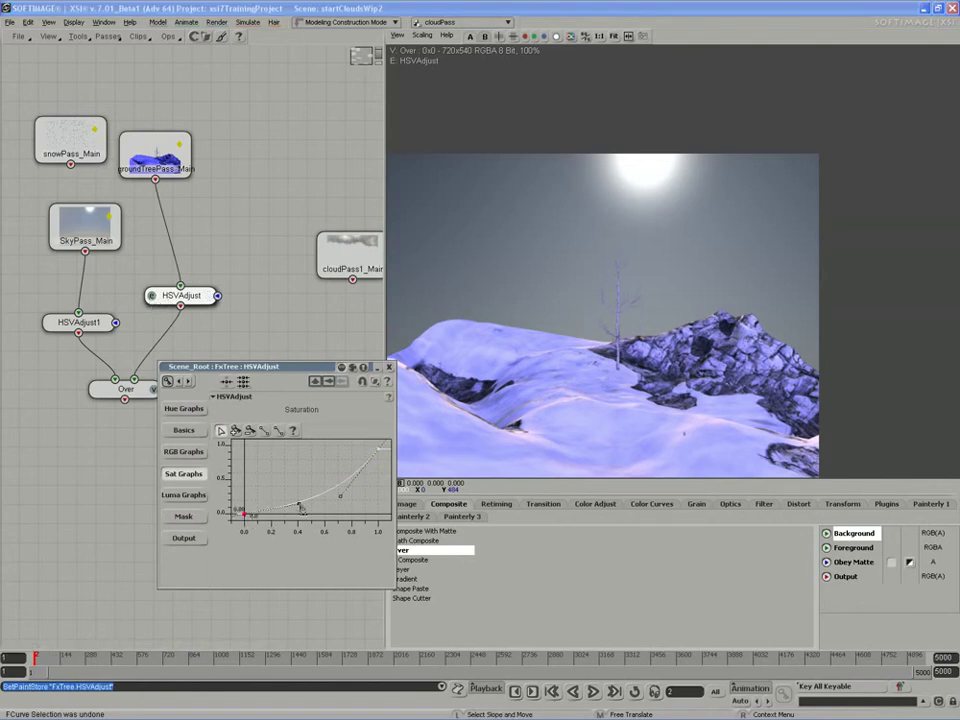
{"action": "left_click", "coordinate": [52, 323]}
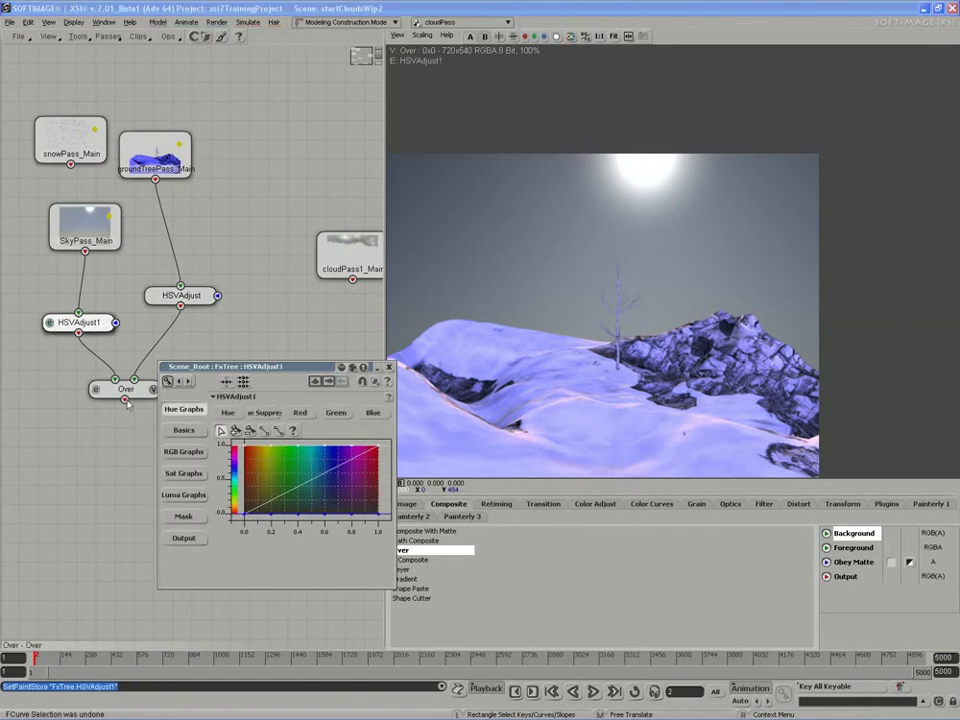
{"action": "left_click", "coordinate": [146, 298]}
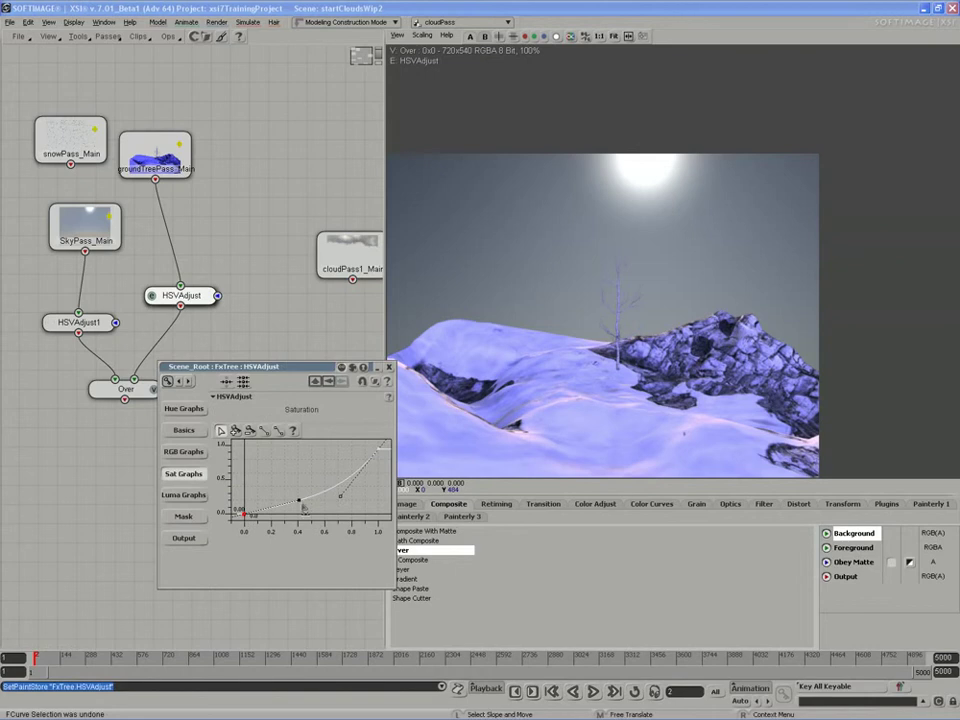
{"action": "left_click_drag", "start_coordinate": [299, 502], "coordinate": [302, 508]}
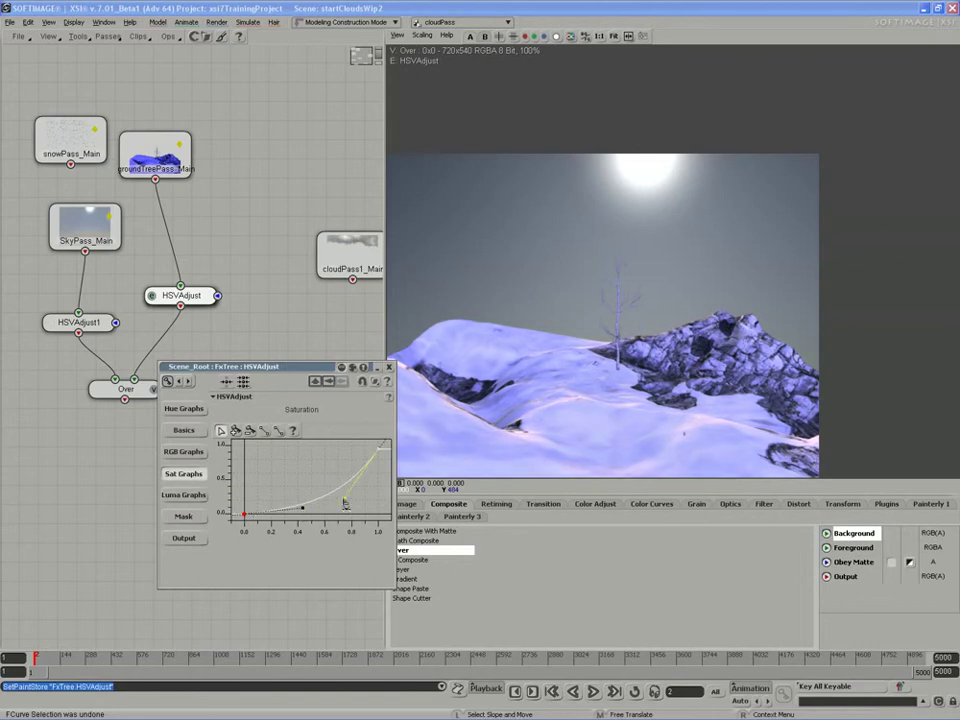
Bend the sky HSVAdjust1 saturation curve, start handle about 0.42, 0 and end handle about 0.66, 0.43, and close its properties
{"action": "left_click", "coordinate": [66, 328]}
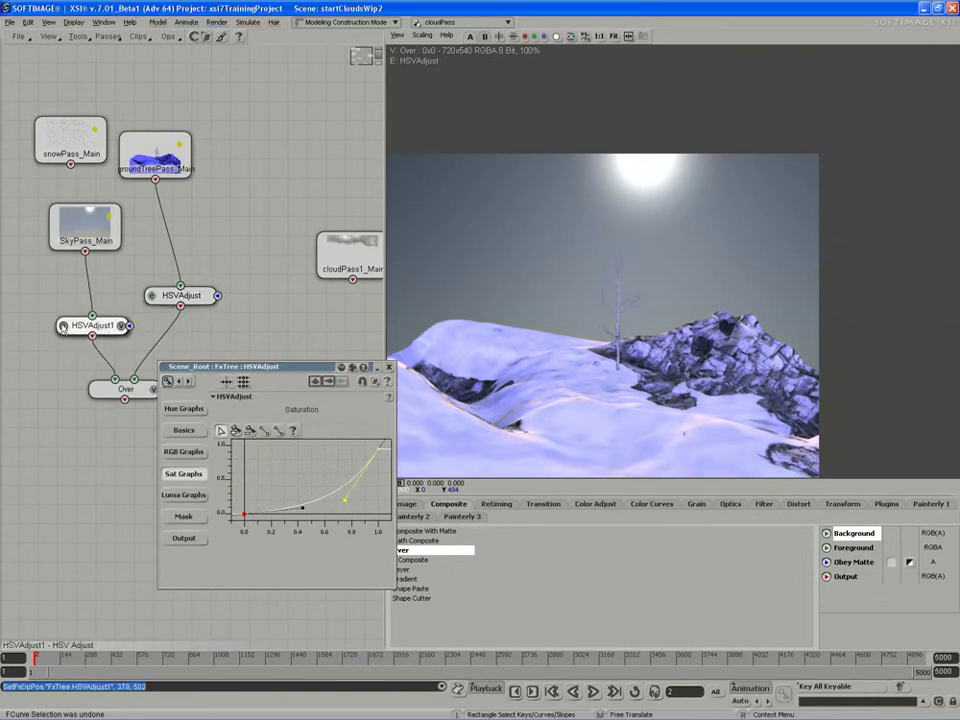
{"action": "left_click", "coordinate": [183, 473]}
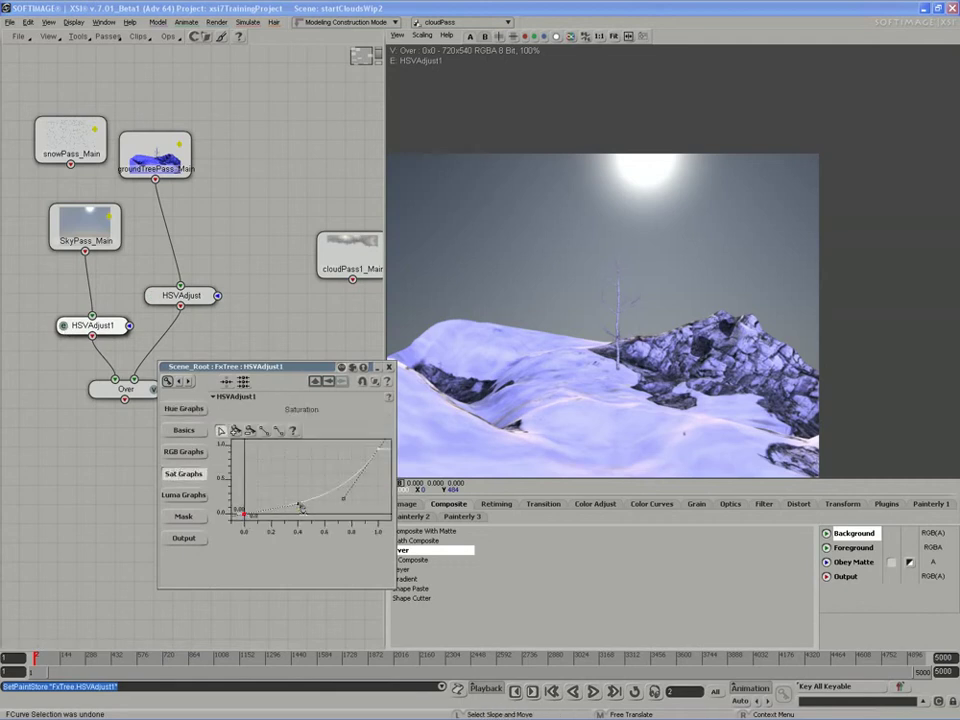
{"action": "mouse_move", "coordinate": [299, 504]}
{"action": "left_mouse_down"}
{"action": "mouse_move", "coordinate": [329, 494]}
{"action": "mouse_move", "coordinate": [297, 503]}
{"action": "mouse_move", "coordinate": [300, 513]}
{"action": "left_mouse_up"}
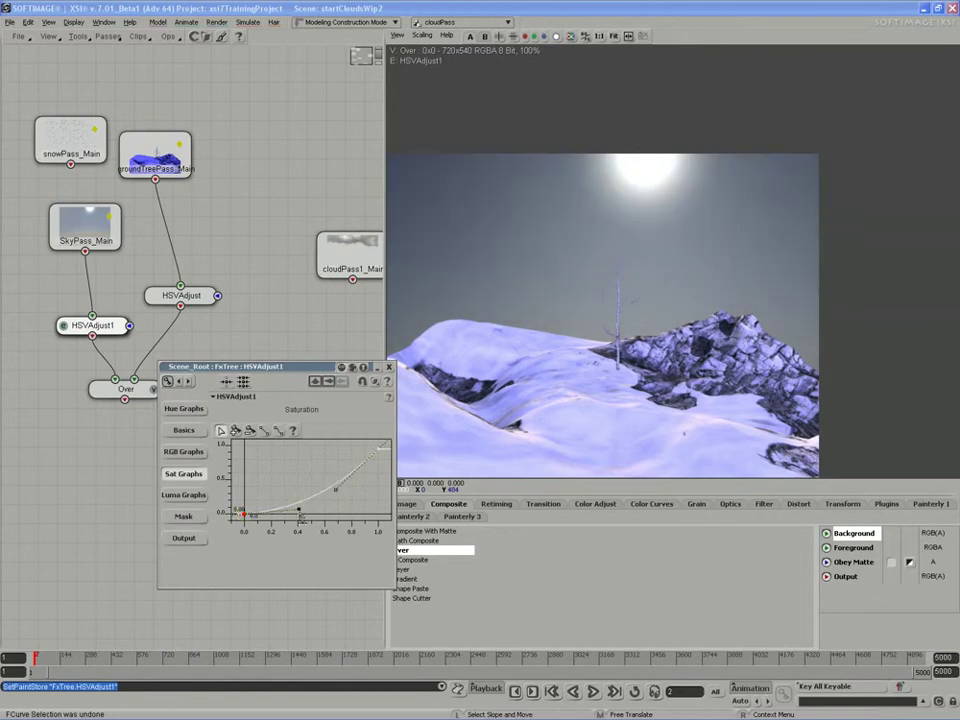
{"action": "left_click", "coordinate": [335, 487]}
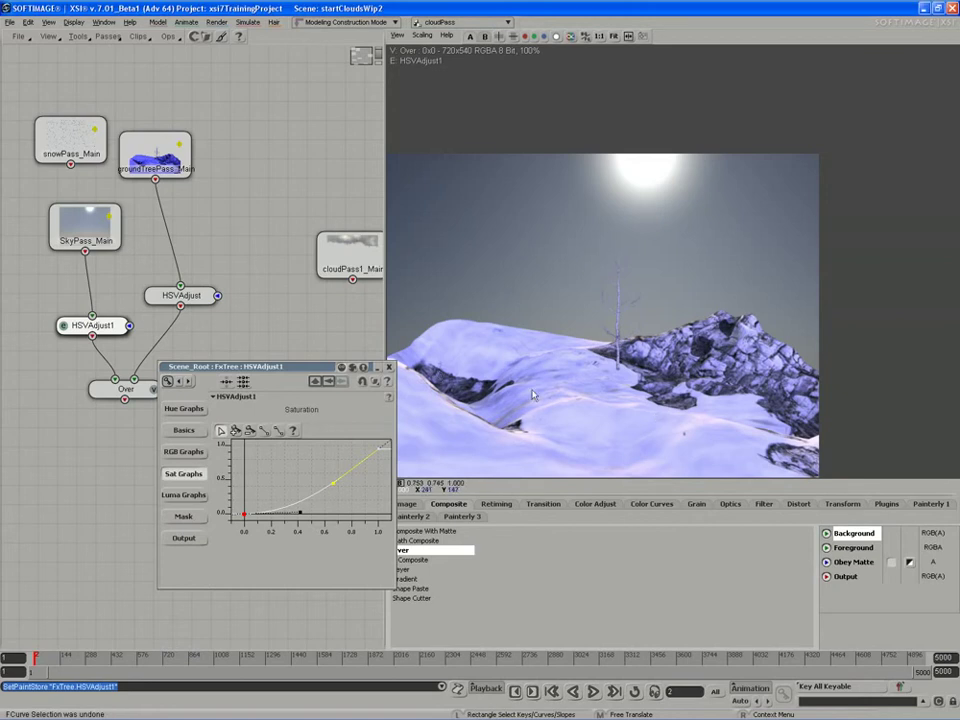
{"action": "left_click", "coordinate": [390, 367]}
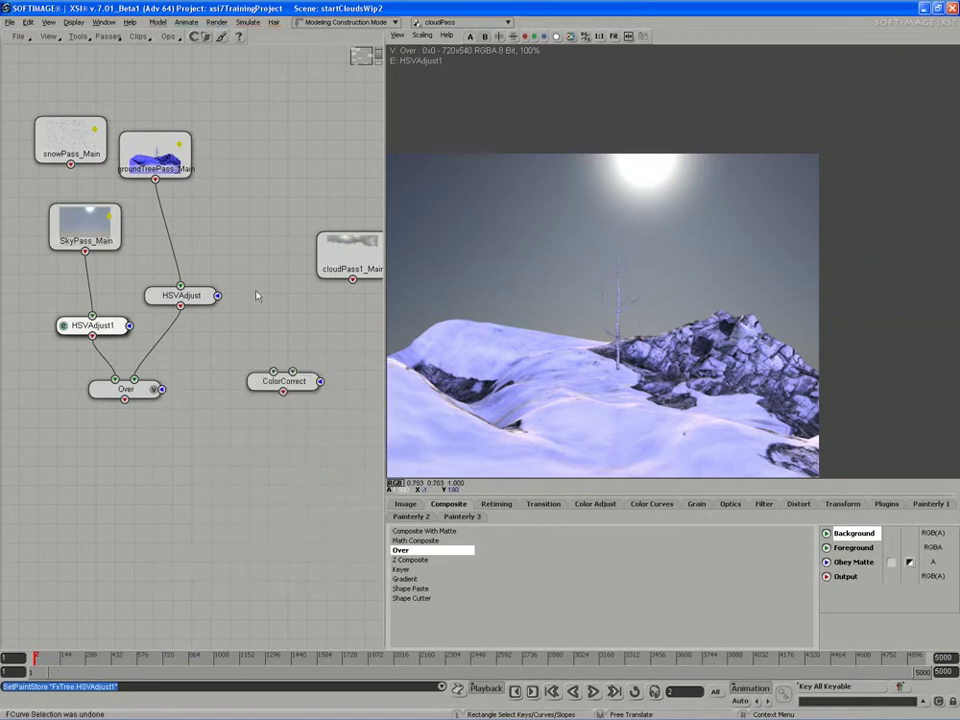
Rearrange the tree with groundTreePass_Main above HSVAdjust, snowPass_Main and cloudPass1_Main side by side beyond it, and ColorCorrect below the clouds
{"action": "left_click_drag", "start_coordinate": [155, 160], "coordinate": [181, 162]}
{"action": "left_click_drag", "start_coordinate": [72, 145], "coordinate": [274, 170]}
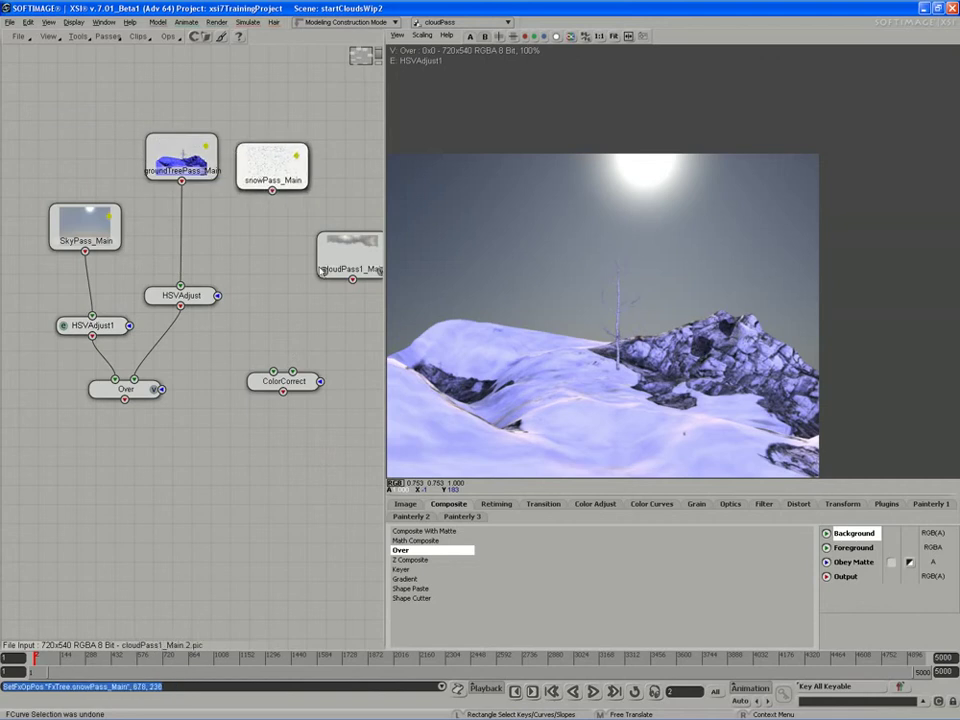
{"action": "left_click_drag", "start_coordinate": [320, 270], "coordinate": [273, 266]}
{"action": "left_click_drag", "start_coordinate": [274, 381], "coordinate": [316, 381]}
{"action": "left_click_drag", "start_coordinate": [305, 248], "coordinate": [330, 245]}
{"action": "left_click_drag", "start_coordinate": [272, 163], "coordinate": [255, 218]}
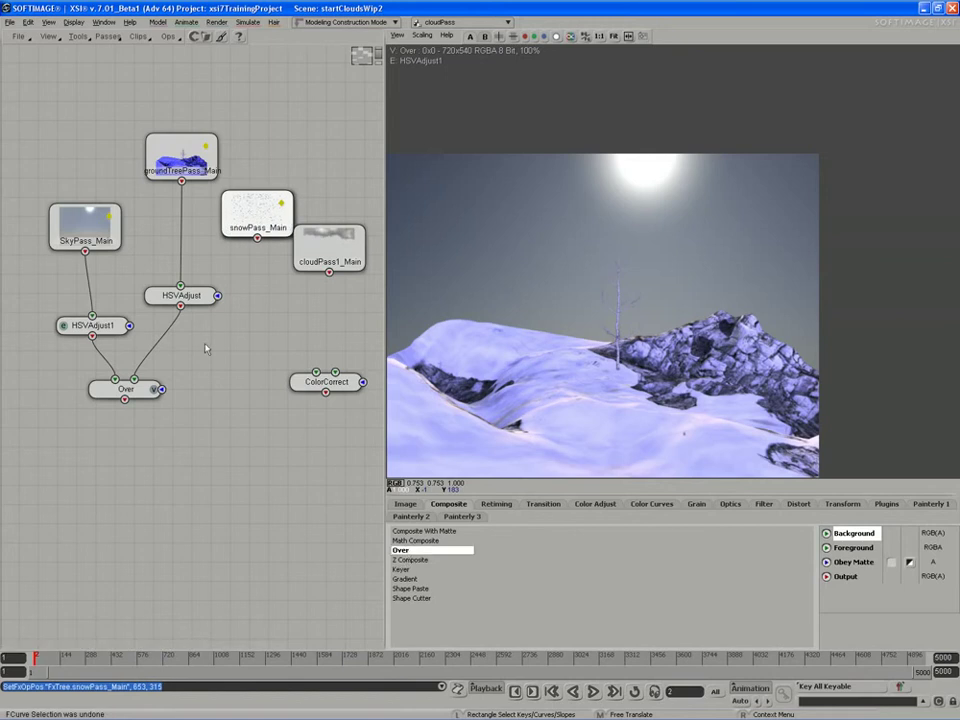
Composite snowPass_Main over the Over result using a second Over node, and preview the falling snow with a short playback
{"action": "left_click", "coordinate": [138, 420]}
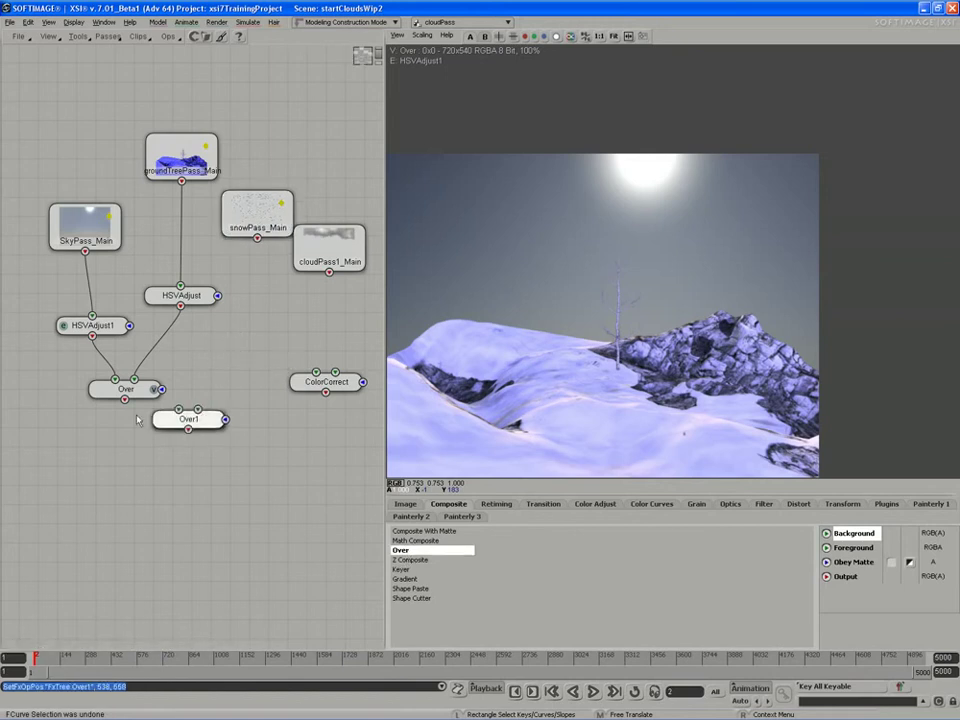
{"action": "left_click_drag", "start_coordinate": [124, 399], "coordinate": [207, 444]}
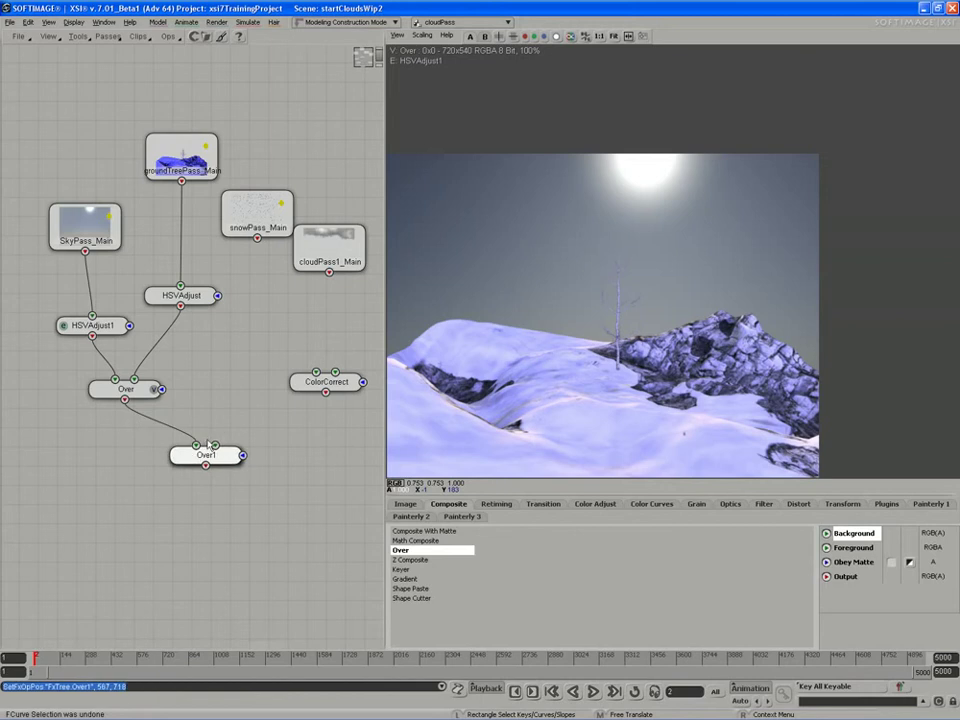
{"action": "left_click_drag", "start_coordinate": [257, 238], "coordinate": [215, 446]}
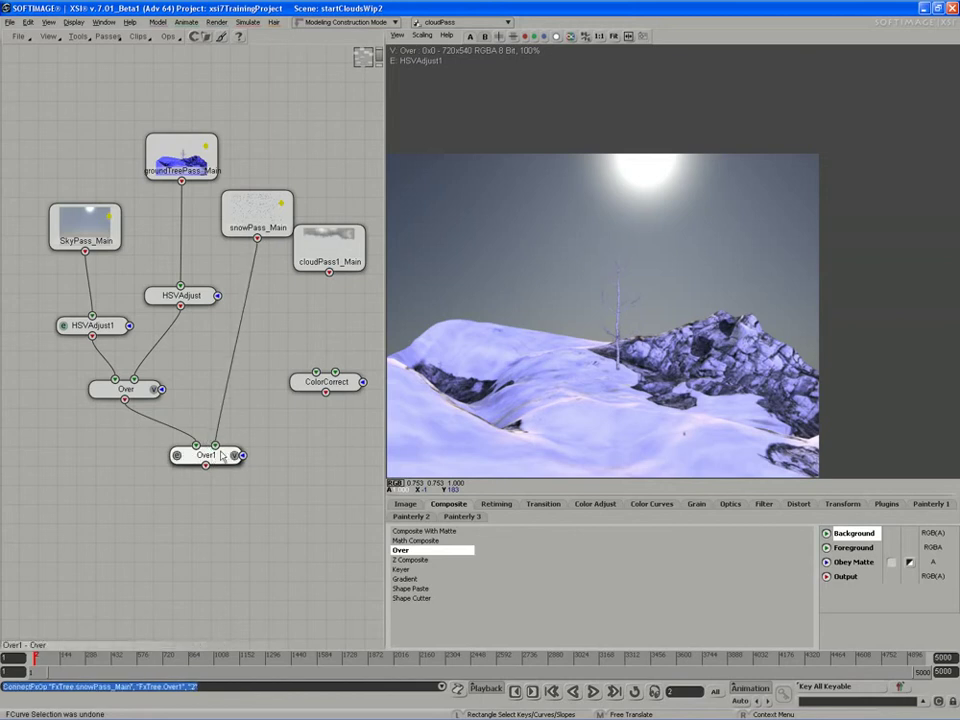
{"action": "left_click", "coordinate": [236, 456]}
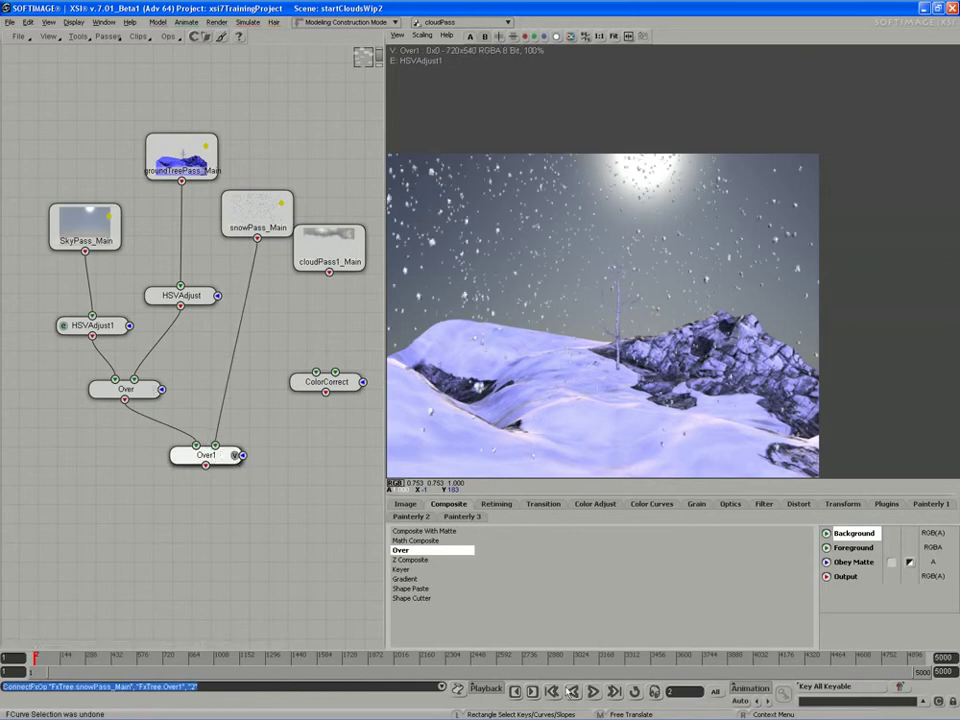
{"action": "left_click", "coordinate": [593, 692]}
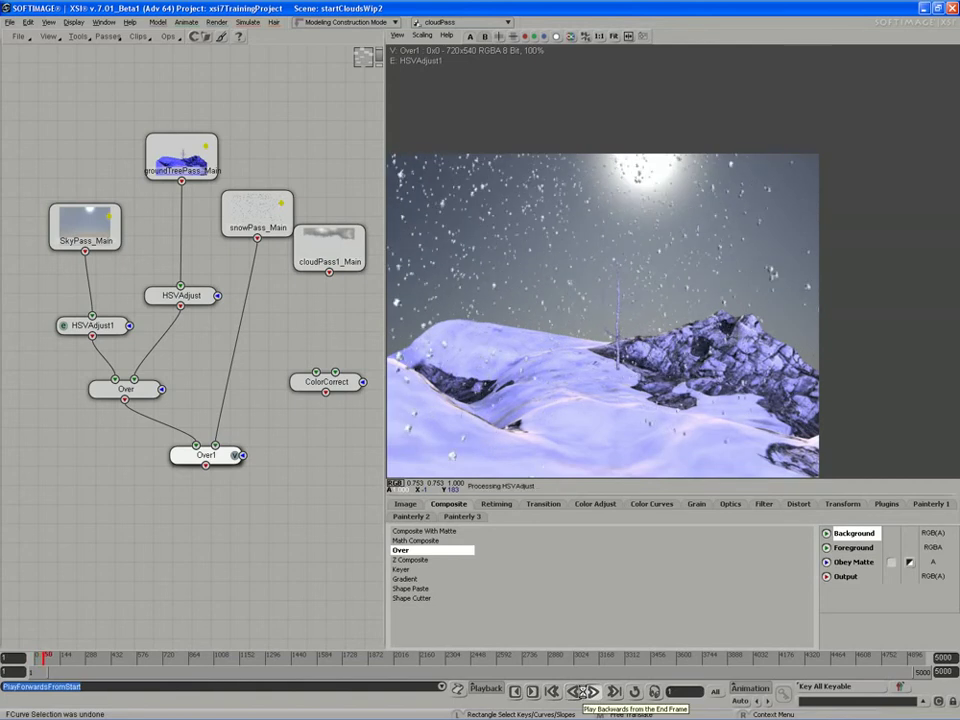
{"action": "left_click", "coordinate": [580, 692]}
Lower snowPass_Main and cloudPass1_Main in the tree and space them apart side by side
{"action": "left_click_drag", "start_coordinate": [253, 221], "coordinate": [241, 251]}
{"action": "left_click_drag", "start_coordinate": [317, 250], "coordinate": [327, 274]}
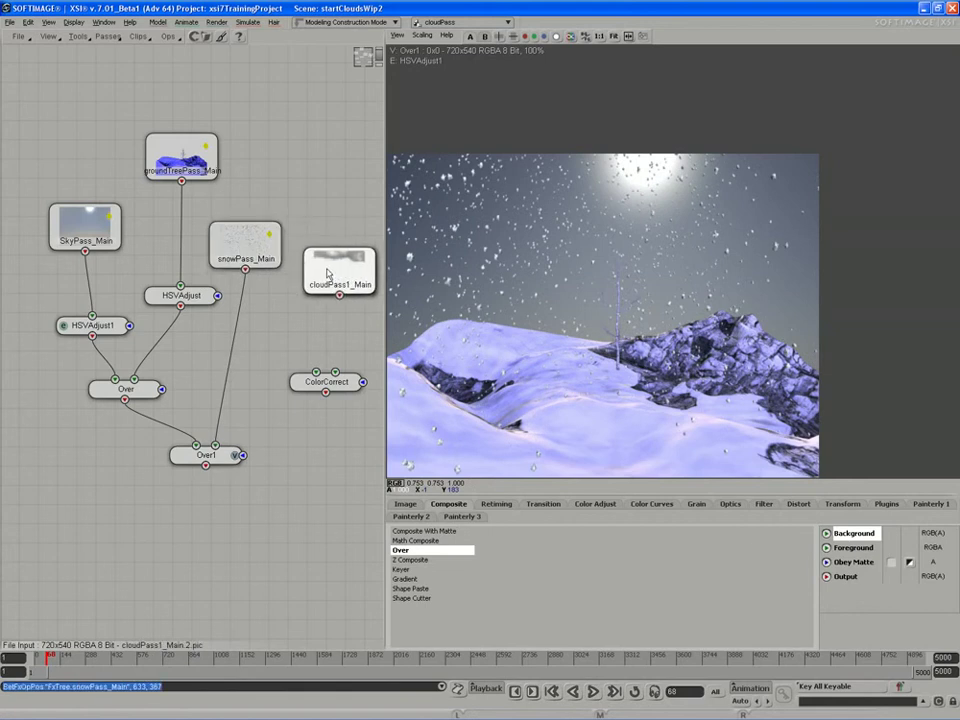
{"action": "left_click_drag", "start_coordinate": [258, 256], "coordinate": [272, 266]}
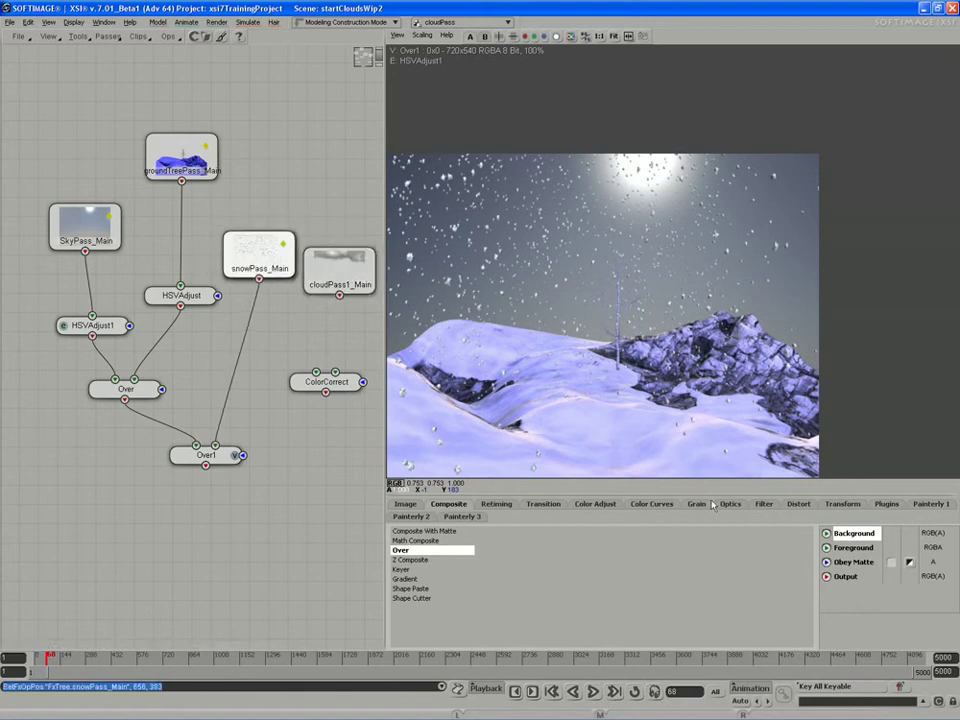
Insert a Gaussian Blur node between snowPass_Main and the second Over node, and preview the blurred snow with a short playback
{"action": "left_click", "coordinate": [760, 505]}
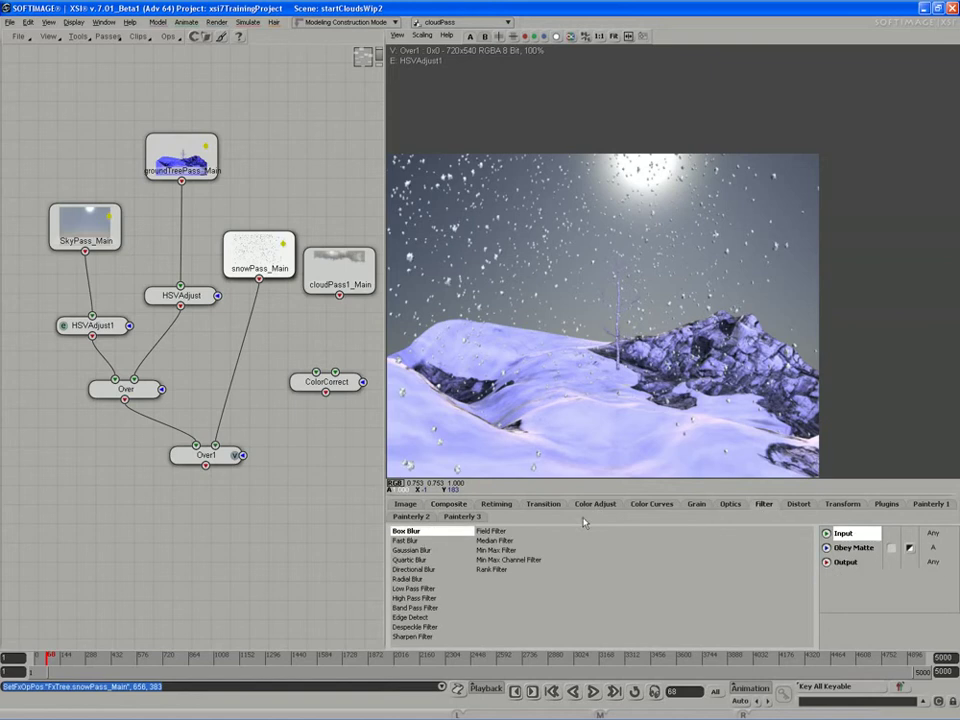
{"action": "left_click", "coordinate": [405, 552]}
{"action": "left_click", "coordinate": [326, 502]}
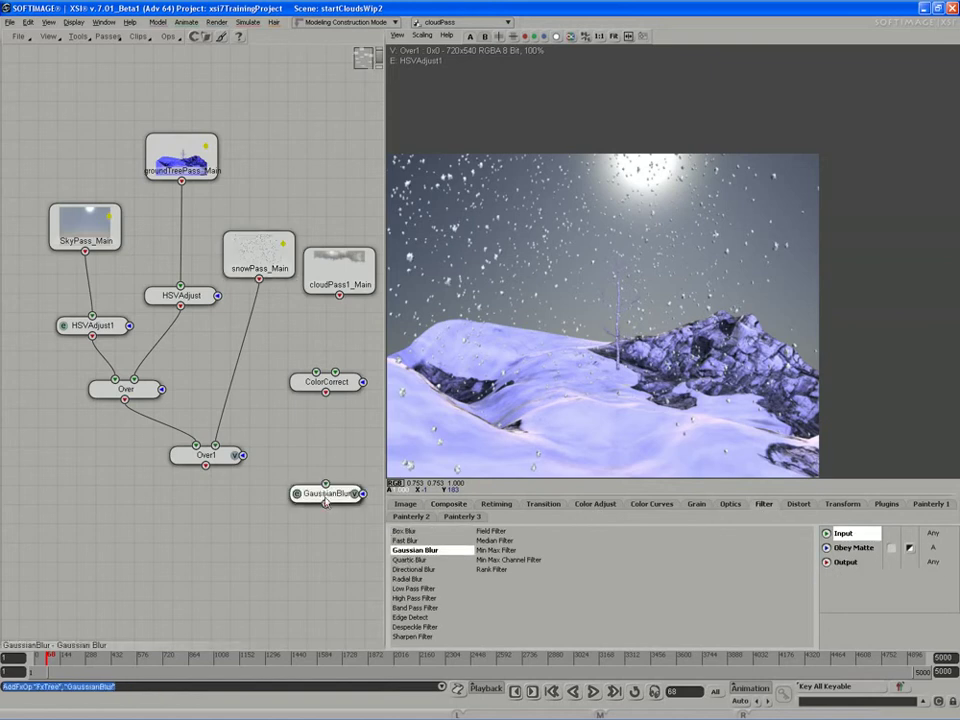
{"action": "left_click_drag", "start_coordinate": [325, 495], "coordinate": [265, 362]}
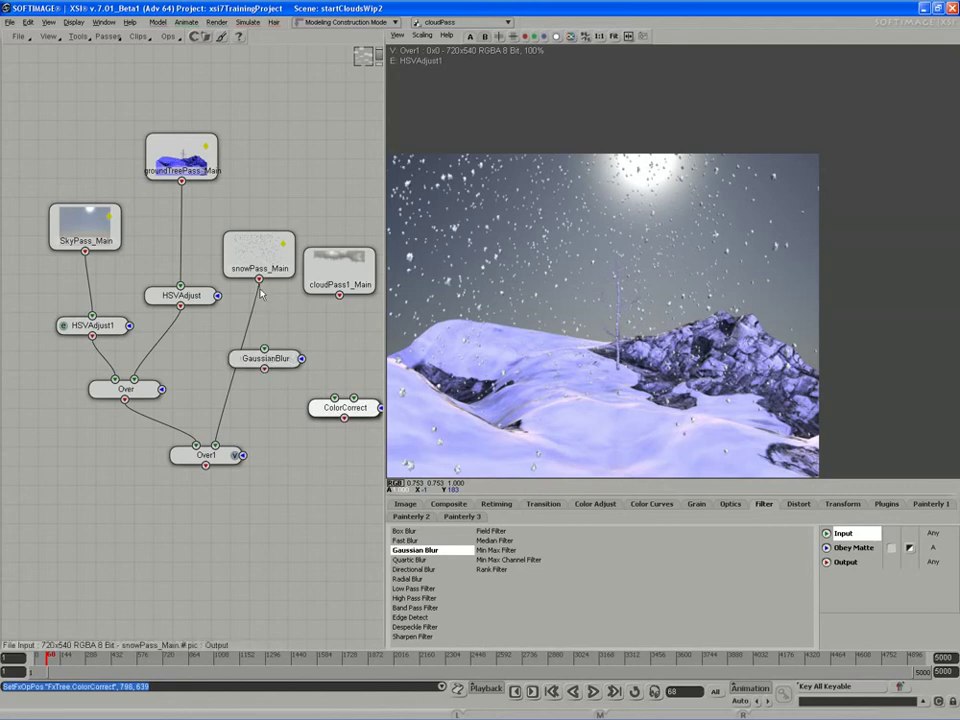
{"action": "left_click_drag", "start_coordinate": [259, 280], "coordinate": [264, 348]}
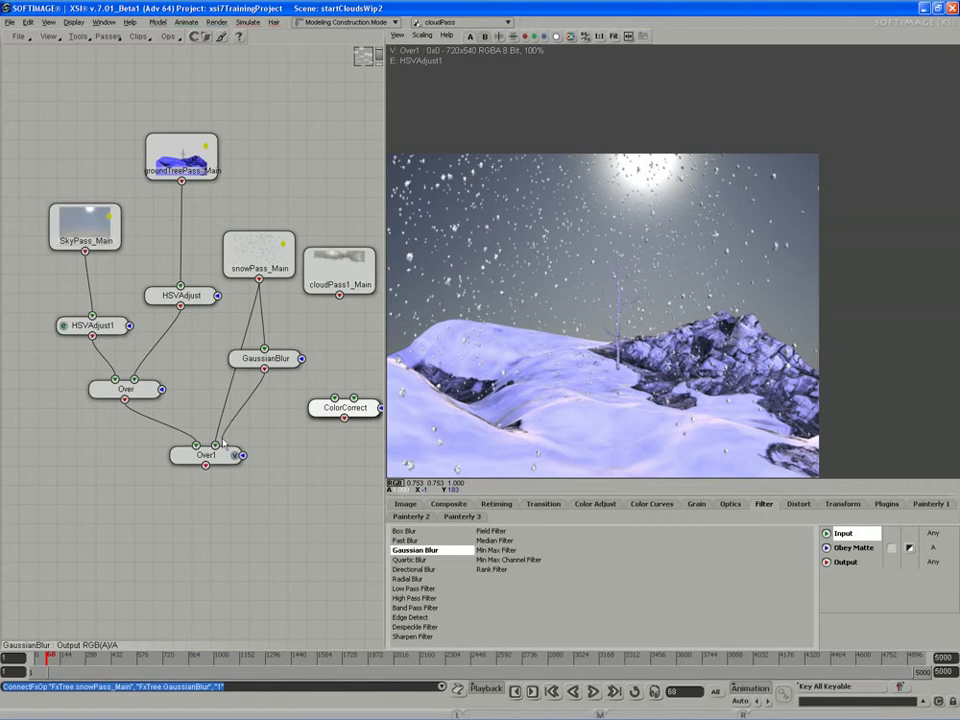
{"action": "left_click_drag", "start_coordinate": [222, 443], "coordinate": [230, 465]}
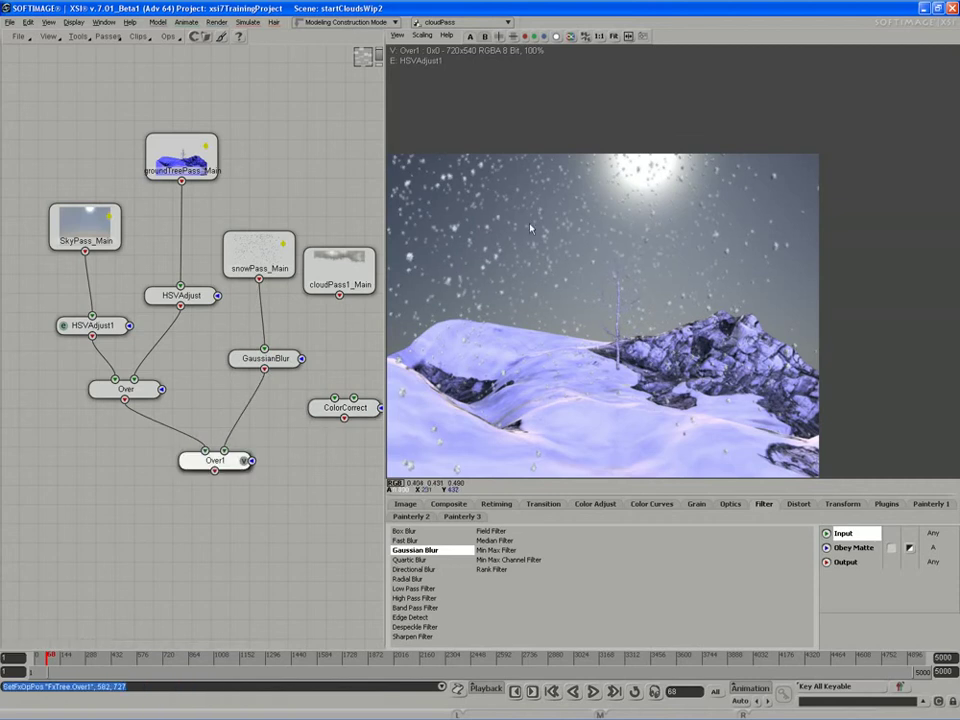
{"action": "left_click", "coordinate": [593, 692]}
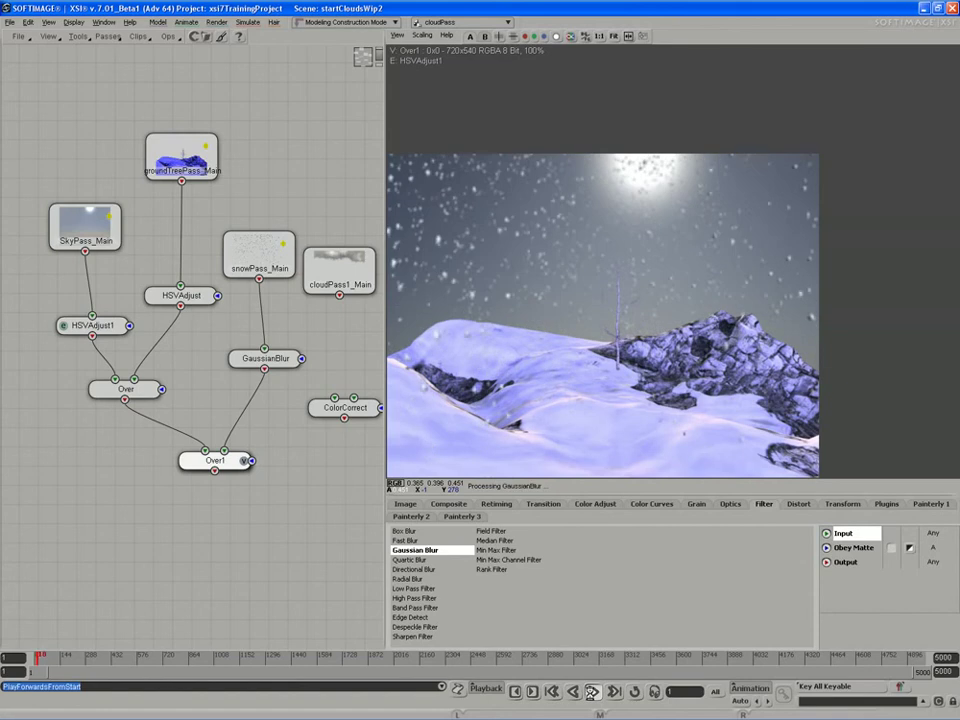
{"action": "left_click", "coordinate": [593, 692]}
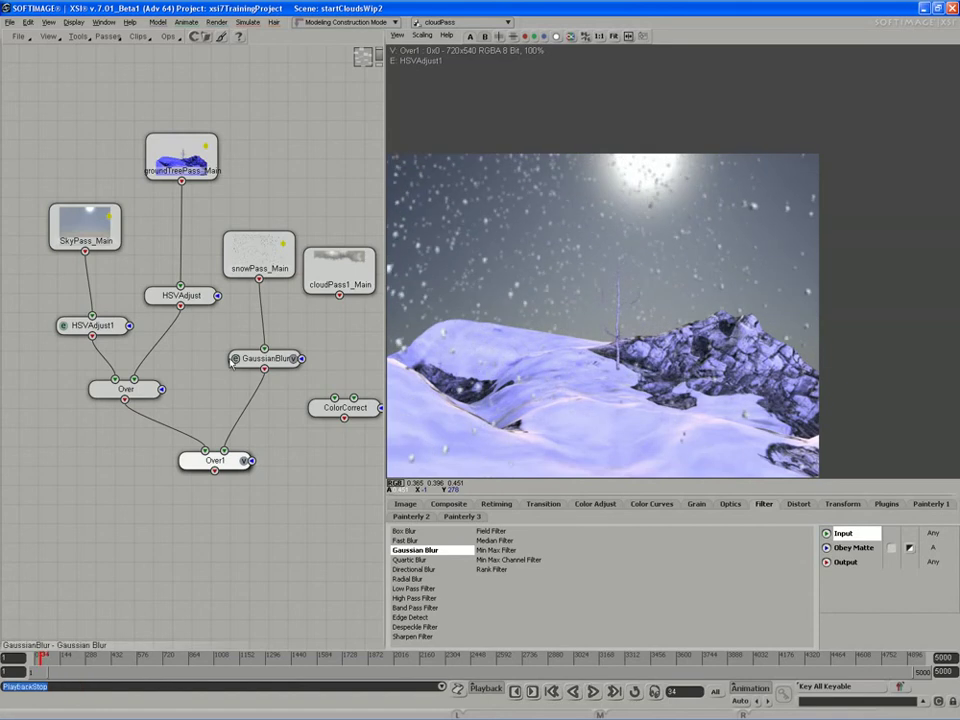
Open the GaussianBlur node's properties and link its Height to its Width with an expression
{"action": "double_click", "coordinate": [234, 362]}
{"action": "left_click_drag", "start_coordinate": [246, 368], "coordinate": [179, 354]}
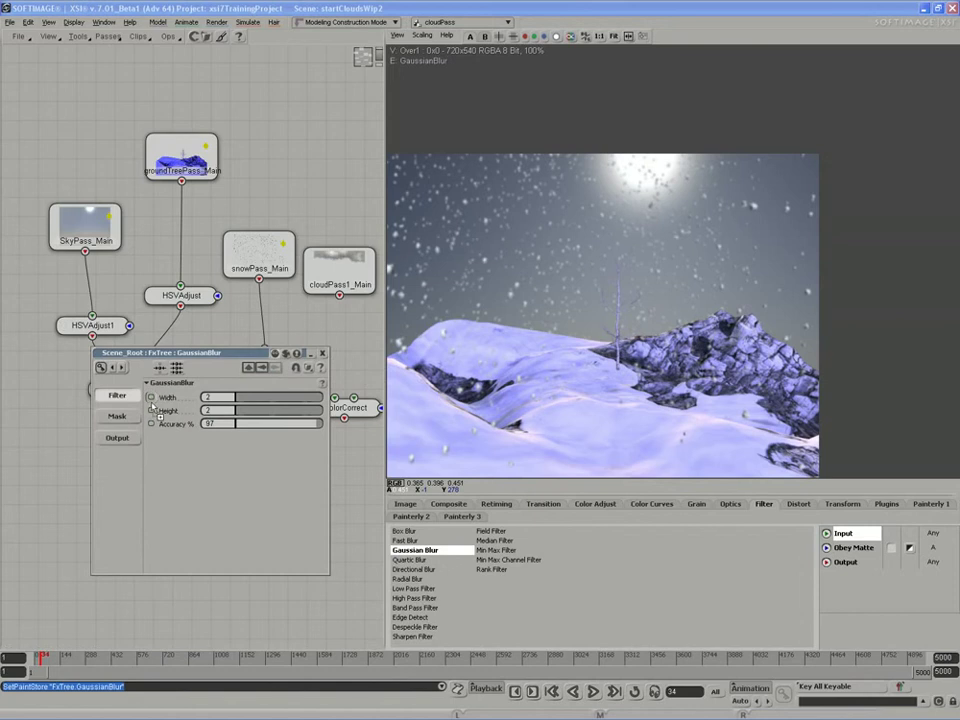
{"action": "left_click_drag", "start_coordinate": [152, 406], "coordinate": [151, 410]}
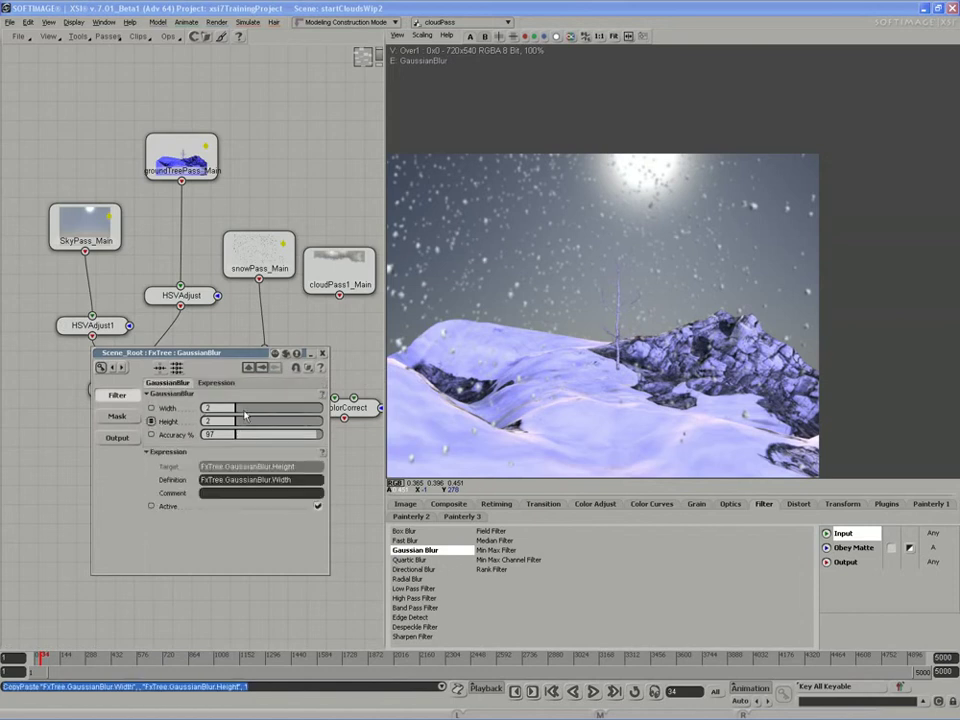
Try a much stronger snow blur with a width of about 12.3 and 34.7, and scrub through the frames to judge it
{"action": "left_click_drag", "start_coordinate": [240, 413], "coordinate": [248, 409]}
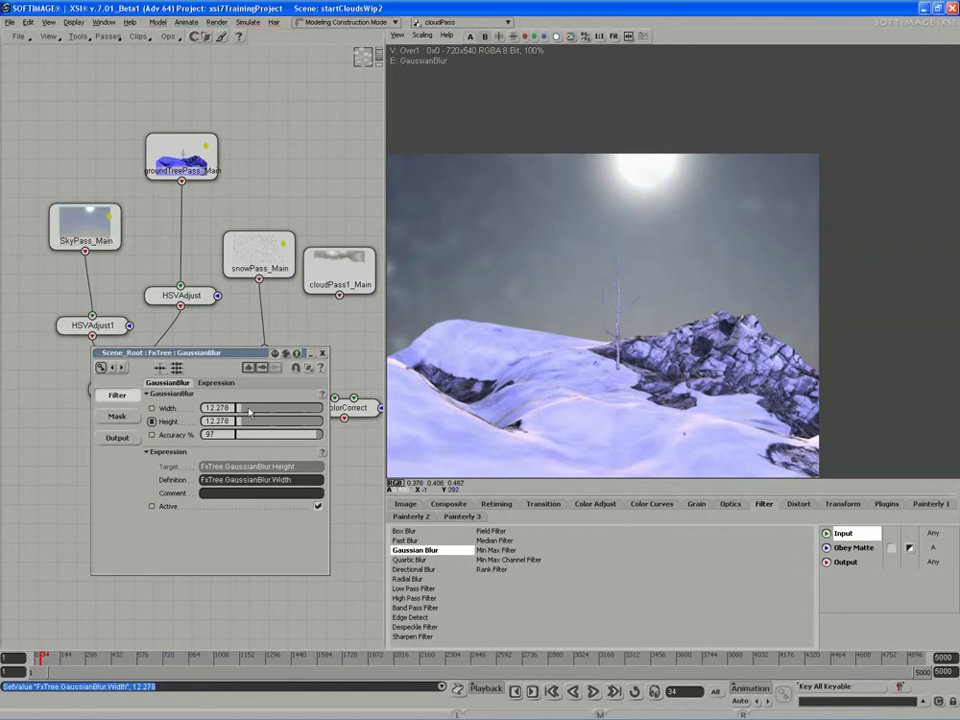
{"action": "left_click_drag", "start_coordinate": [249, 410], "coordinate": [250, 409]}
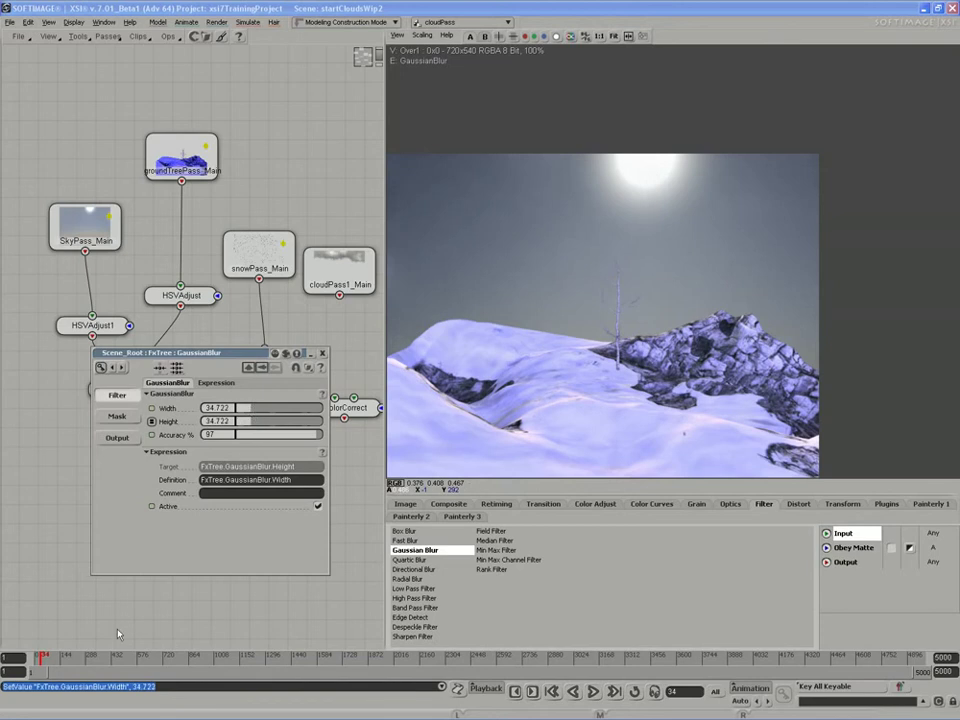
{"action": "left_click_drag", "start_coordinate": [60, 662], "coordinate": [186, 657]}
{"action": "left_click_drag", "start_coordinate": [101, 660], "coordinate": [124, 664]}
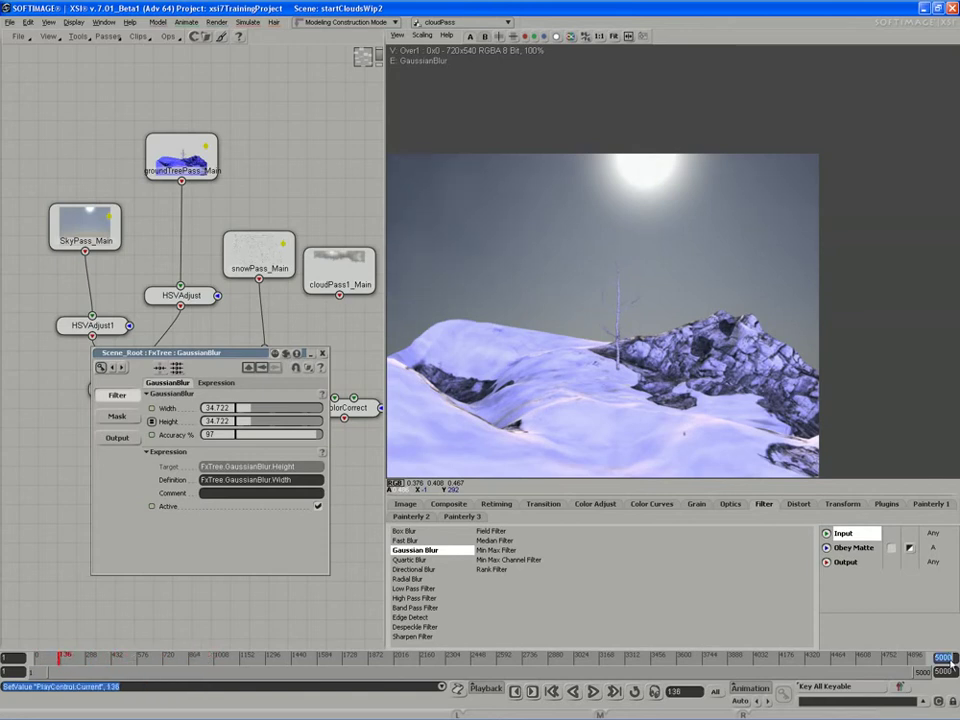
Set the timeline's end frame to 300 and move the current frame to 18
{"action": "type", "text": "300"}
{"action": "key", "text": "Return"}
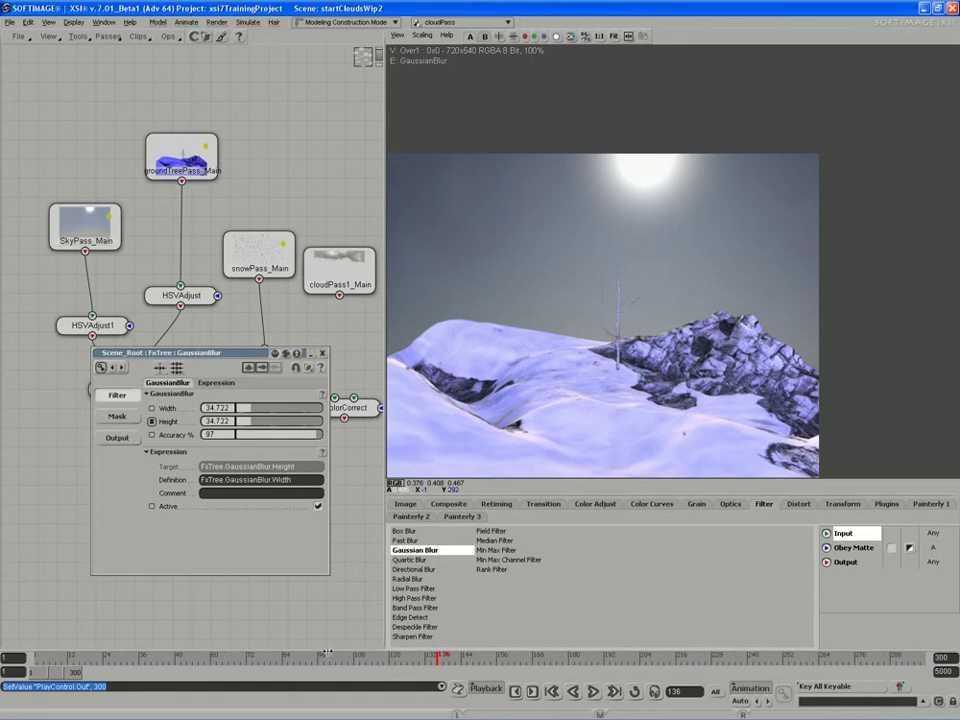
{"action": "left_click_drag", "start_coordinate": [327, 653], "coordinate": [57, 662]}
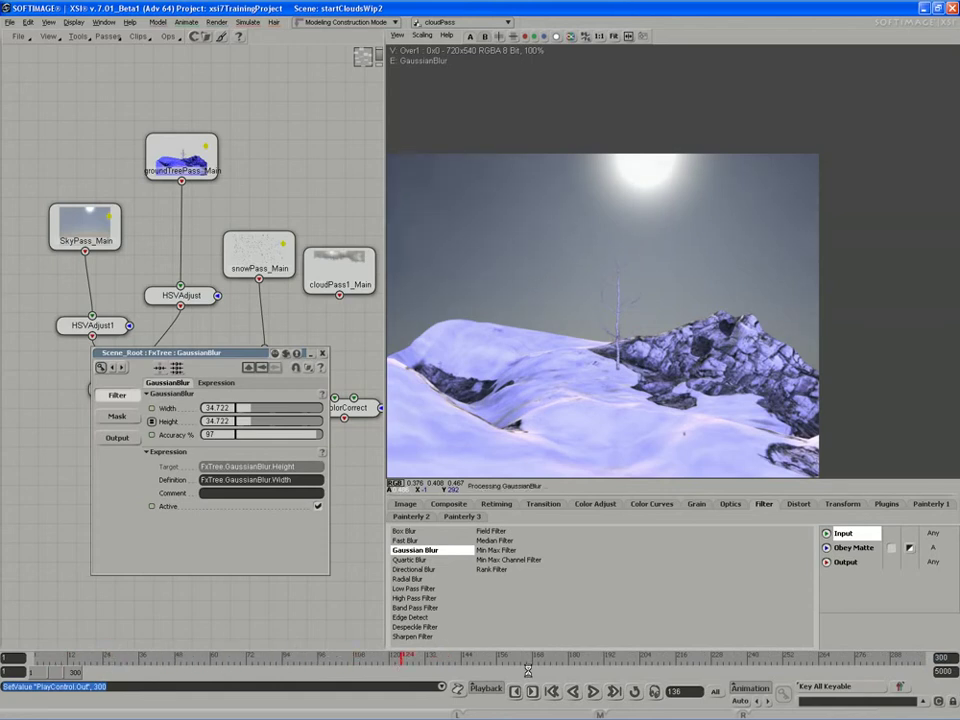
{"action": "left_click_drag", "start_coordinate": [478, 672], "coordinate": [88, 656]}
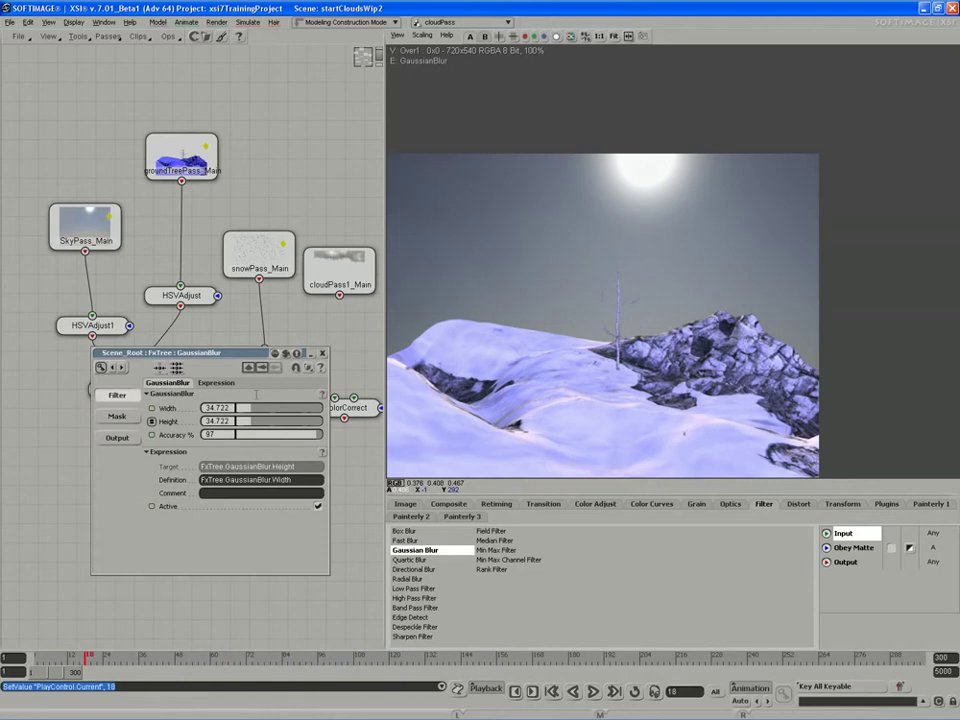
Set the GaussianBlur width to 1.5 for comparison, settle on 2, and close the properties
{"action": "double_click", "coordinate": [219, 408]}
{"action": "type", "text": "1.5"}
{"action": "key", "text": "Return"}
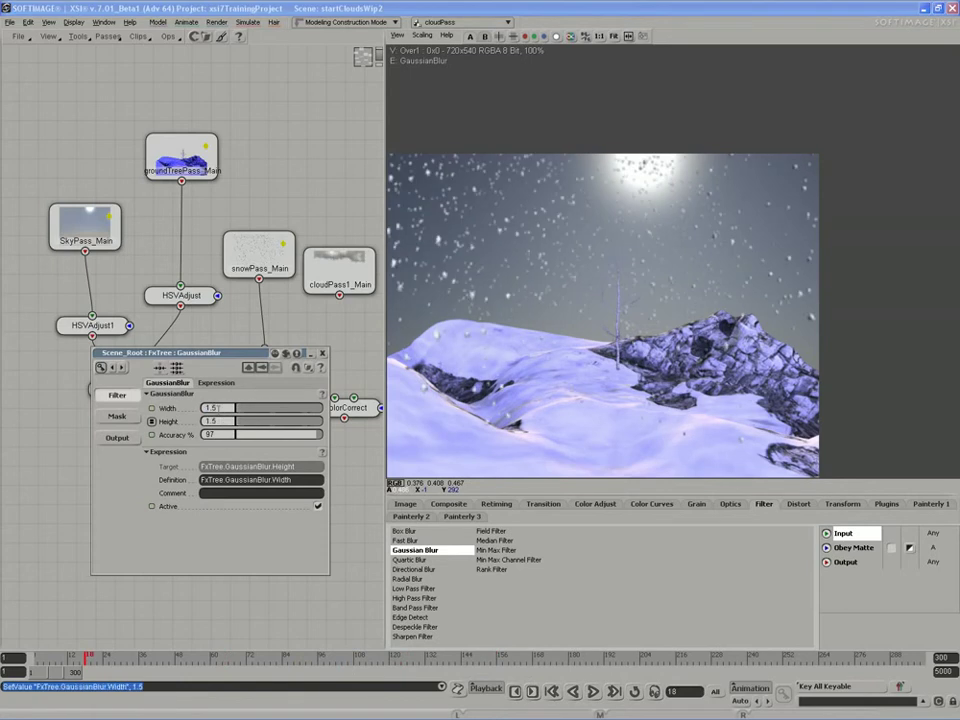
{"action": "type", "text": "2"}
{"action": "key", "text": "Return"}
{"action": "left_click", "coordinate": [322, 354]}
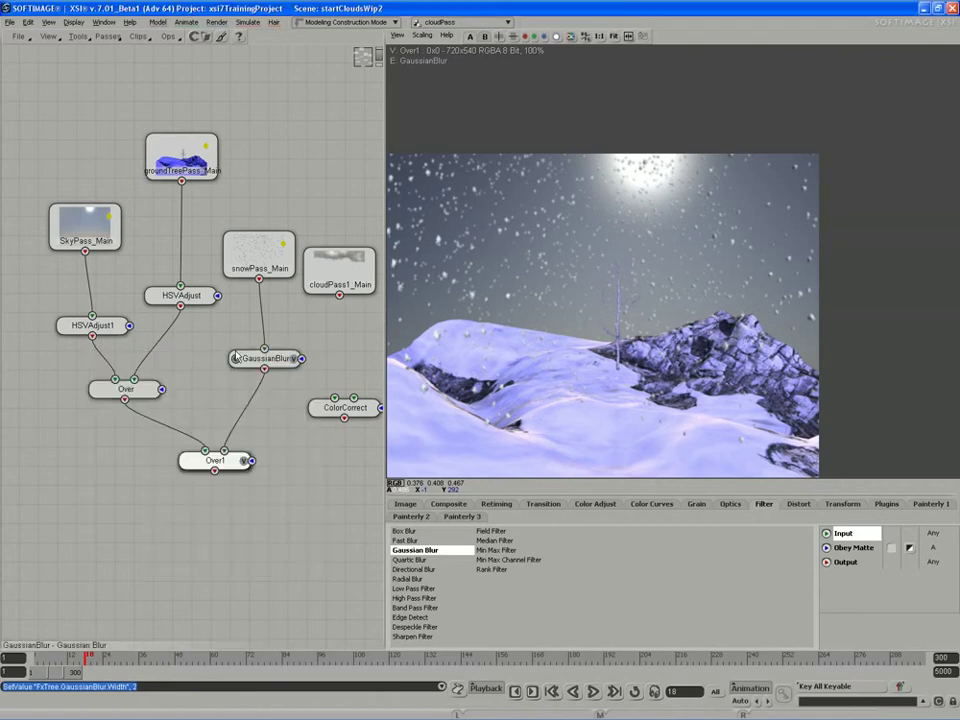
Shift Over1 and cloudPass1_Main slightly lower in the tree, and inspect the cloud pass image and its alpha channel
{"action": "left_click_drag", "start_coordinate": [214, 464], "coordinate": [225, 469]}
{"action": "left_click_drag", "start_coordinate": [322, 274], "coordinate": [320, 280]}
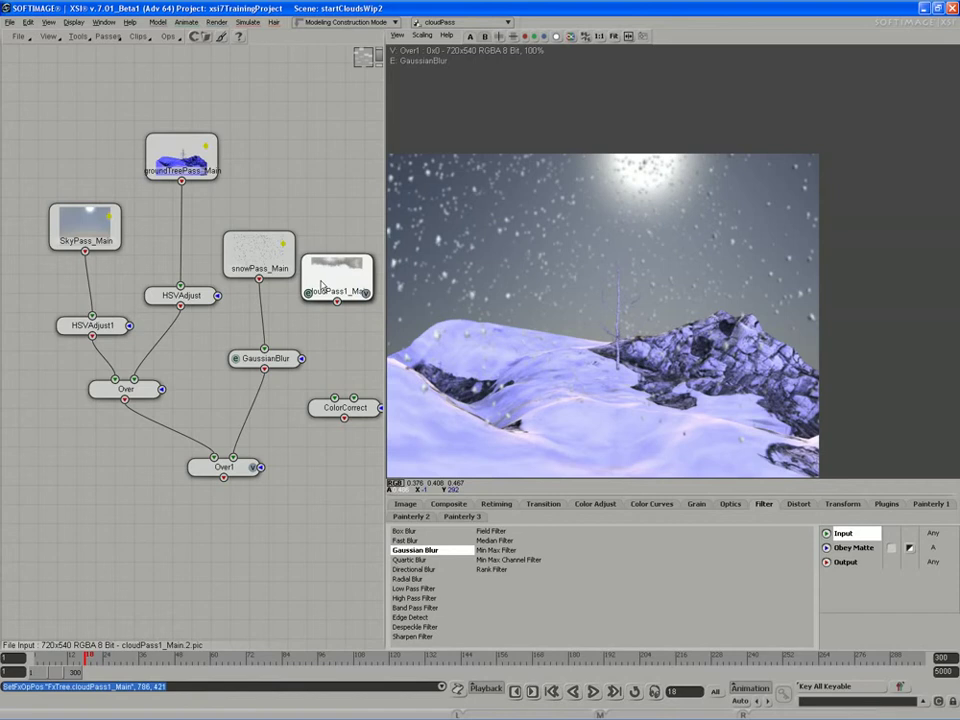
{"action": "left_click_drag", "start_coordinate": [307, 287], "coordinate": [315, 302]}
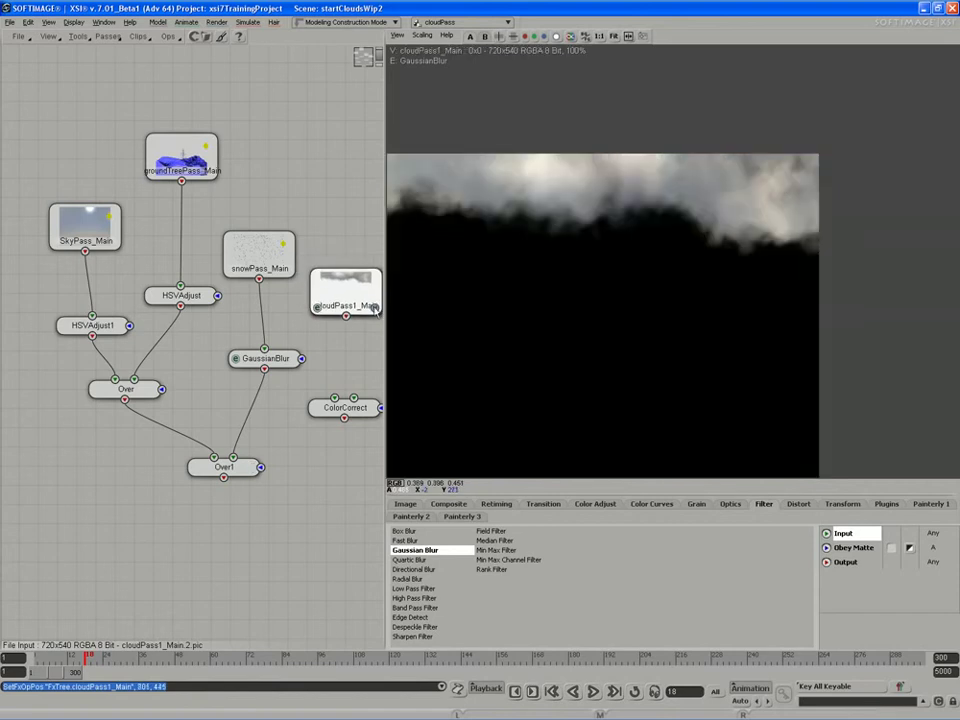
{"action": "left_click", "coordinate": [557, 37]}
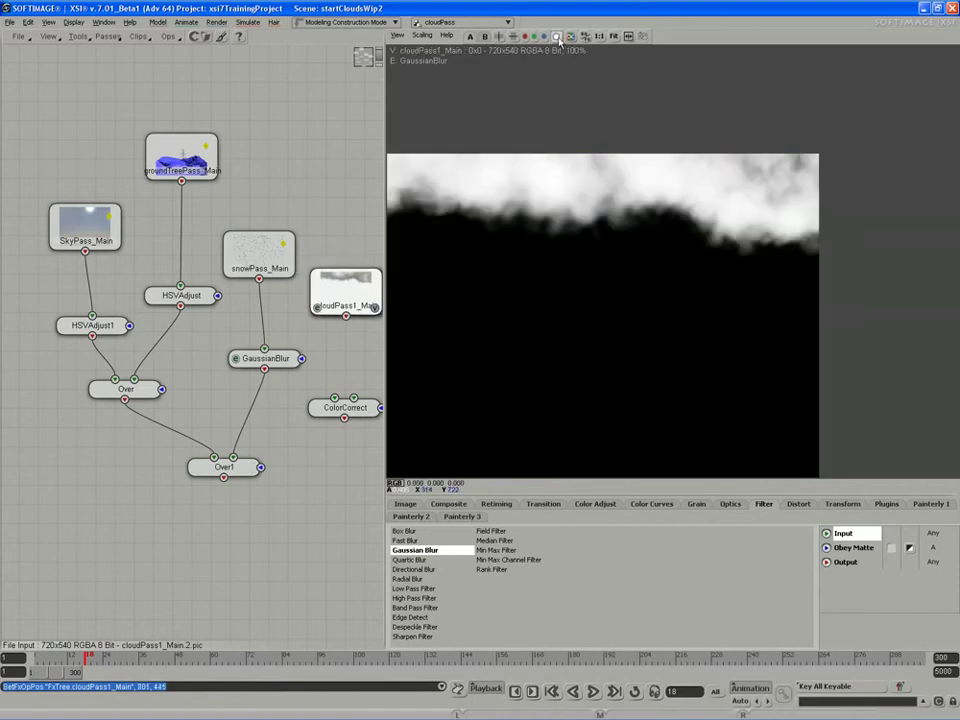
{"action": "left_click", "coordinate": [557, 37]}
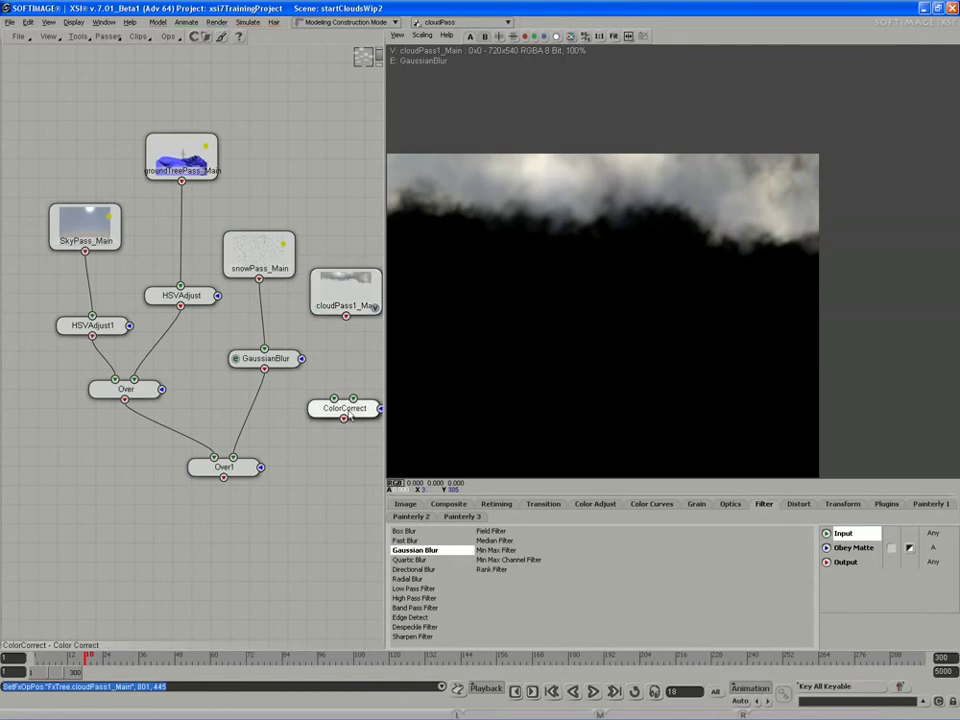
With ColorCorrect moved out of the way, composite cloudPass1_Main over the Over1 result using a third Over node, and preview it with a short playback
{"action": "left_click_drag", "start_coordinate": [363, 408], "coordinate": [151, 593]}
{"action": "left_click", "coordinate": [449, 504]}
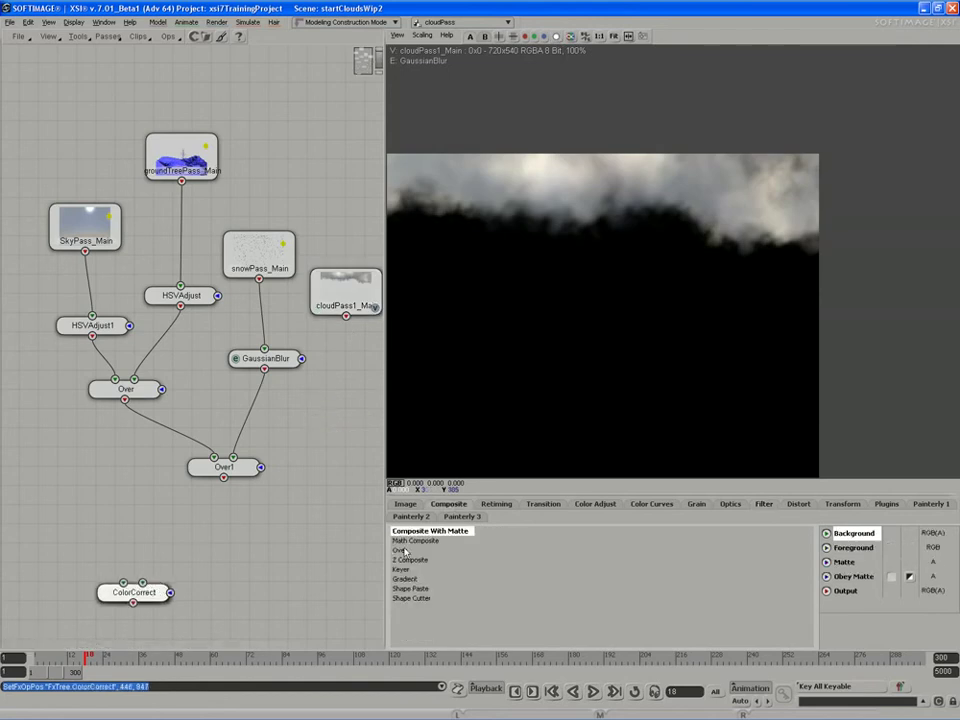
{"action": "left_click_drag", "start_coordinate": [404, 551], "coordinate": [298, 545]}
{"action": "left_click", "coordinate": [300, 548]}
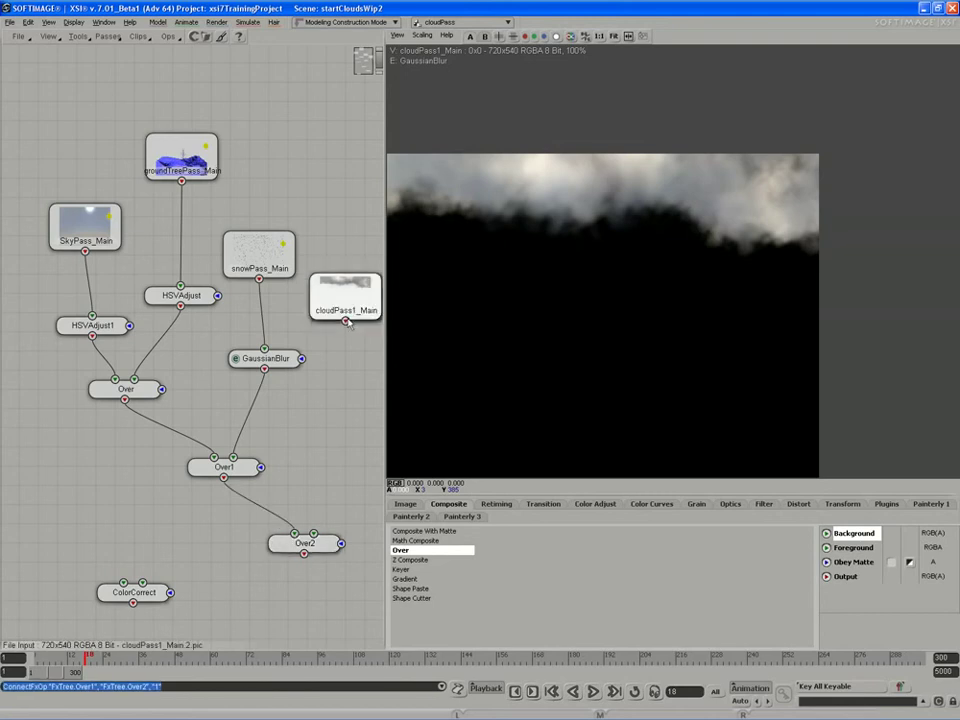
{"action": "left_click_drag", "start_coordinate": [347, 316], "coordinate": [324, 549]}
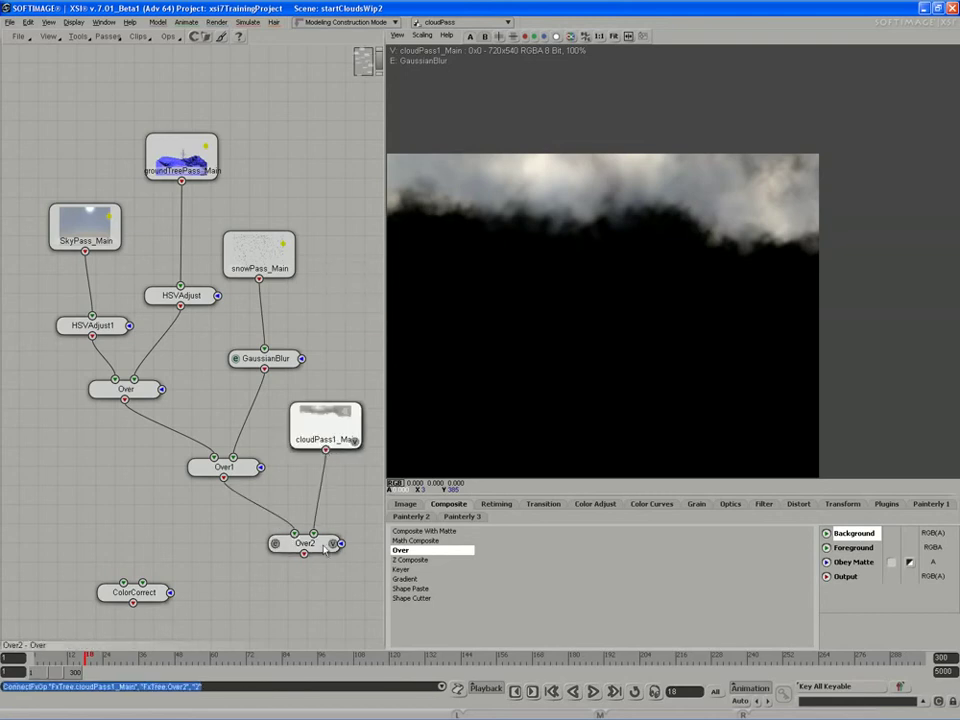
{"action": "left_click", "coordinate": [334, 544]}
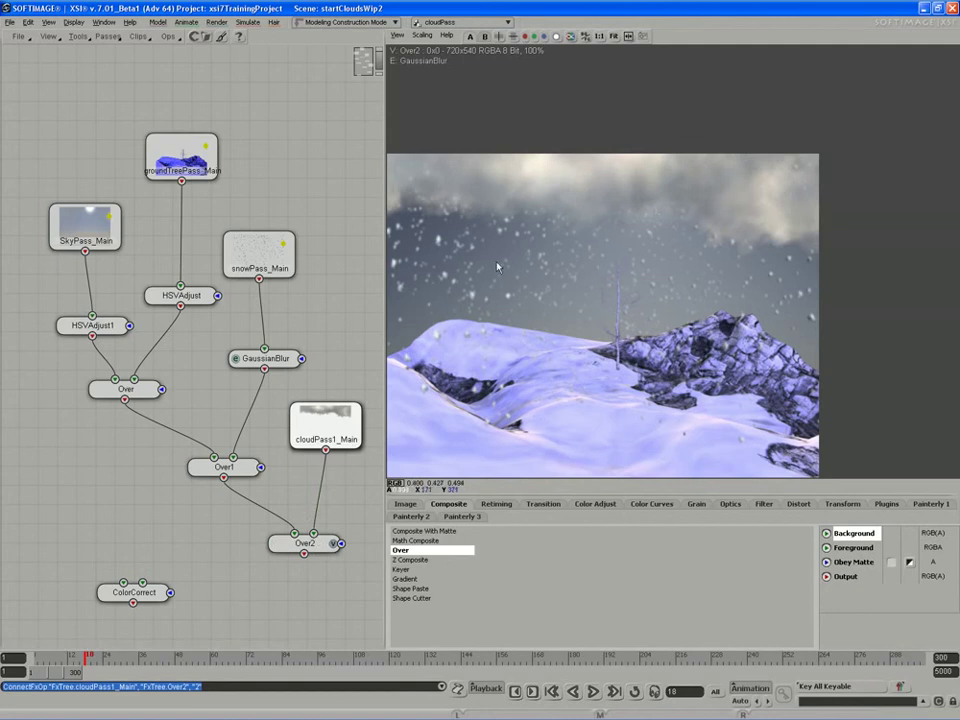
{"action": "left_click", "coordinate": [592, 691]}
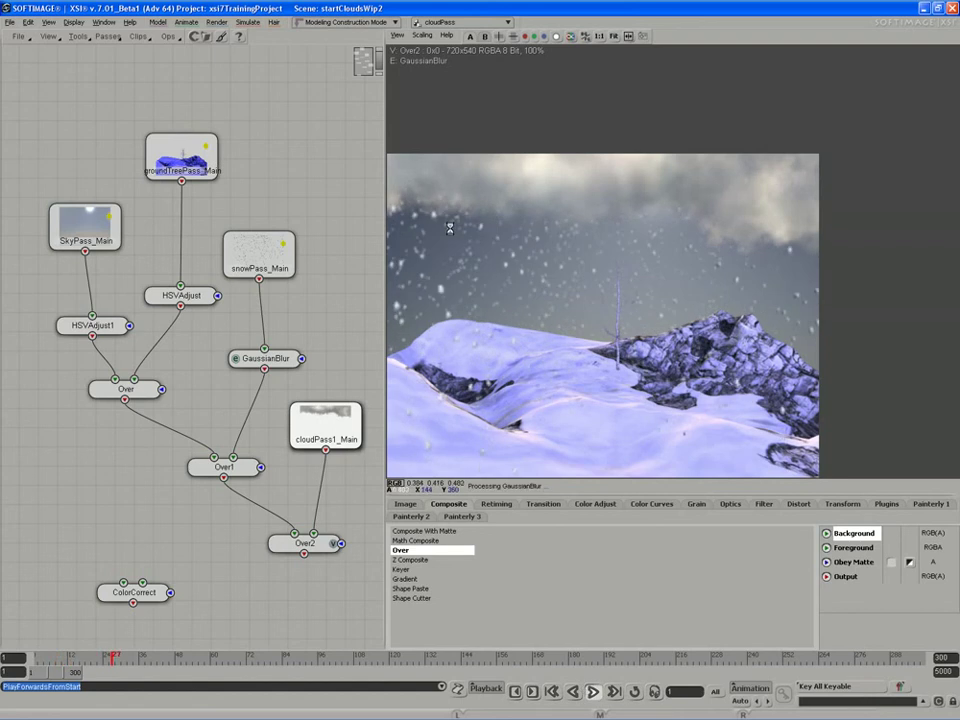
{"action": "left_click", "coordinate": [592, 691]}
Raise SkyPass_Main slightly in the tree, and lower the end point of HSVAdjust1's saturation curve to about 0.71
{"action": "left_click_drag", "start_coordinate": [85, 222], "coordinate": [88, 209]}
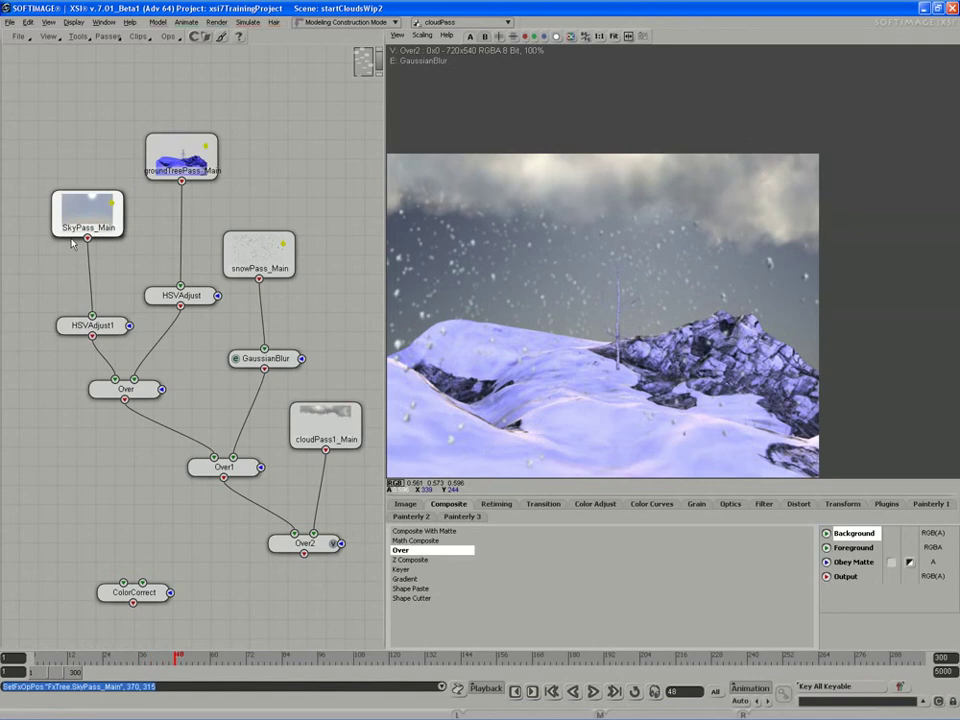
{"action": "double_click", "coordinate": [70, 334]}
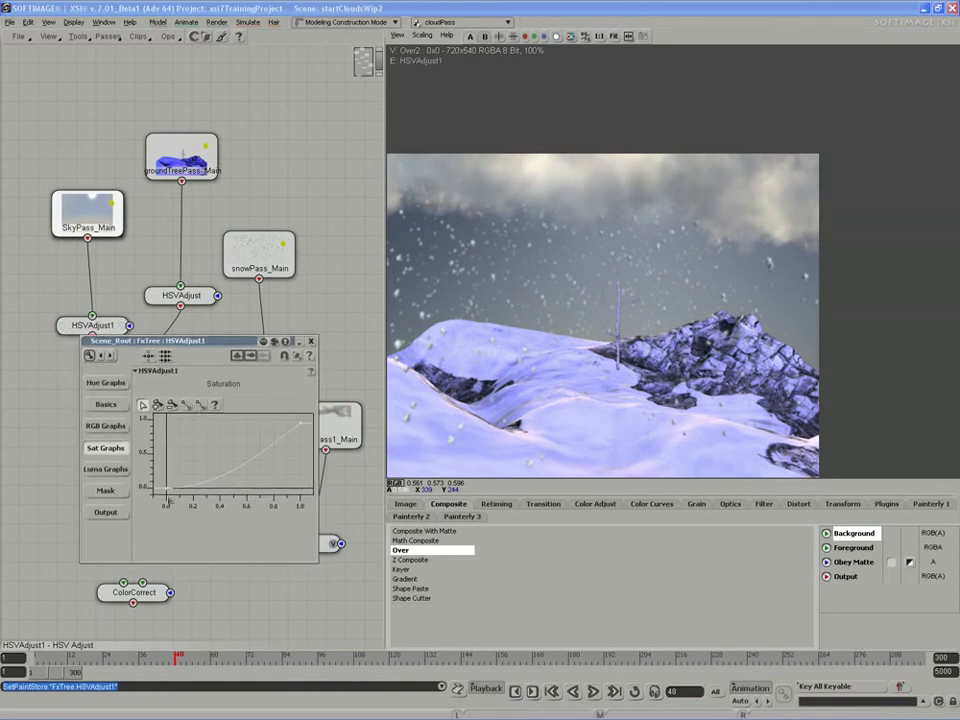
{"action": "left_click_drag", "start_coordinate": [301, 425], "coordinate": [303, 447]}
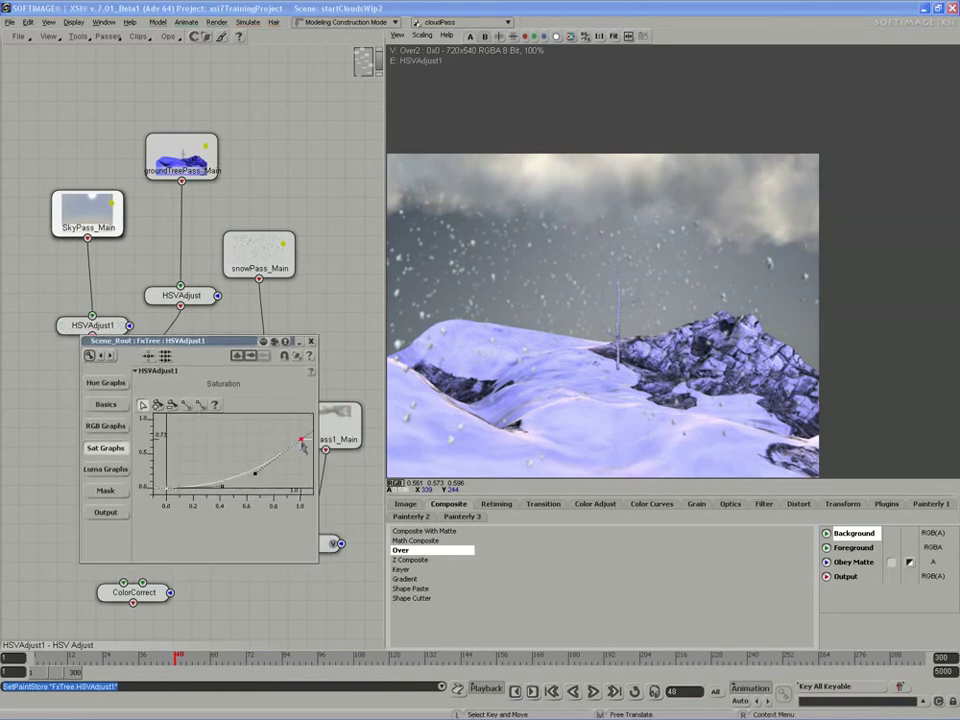
{"action": "left_click", "coordinate": [310, 343]}
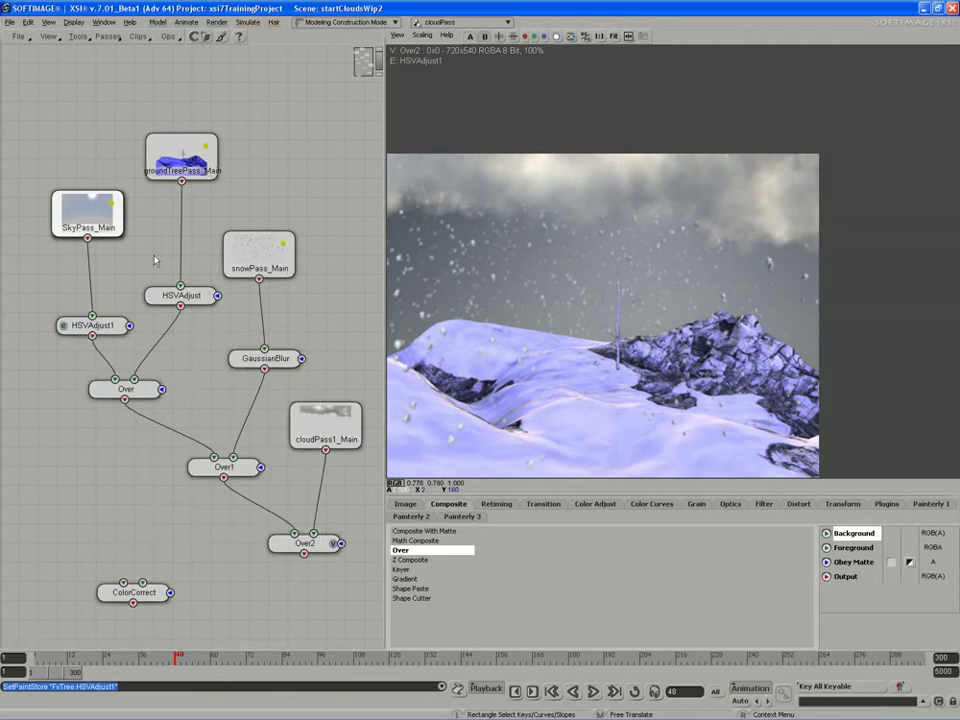
Reshape the ground and tree HSVAdjust saturation curve with the start point at about 0.13, a nearly flat start handle and the end point at about 0.89
{"action": "left_click_drag", "start_coordinate": [163, 301], "coordinate": [160, 300]}
{"action": "left_click", "coordinate": [150, 297]}
{"action": "left_click_drag", "start_coordinate": [229, 342], "coordinate": [261, 331]}
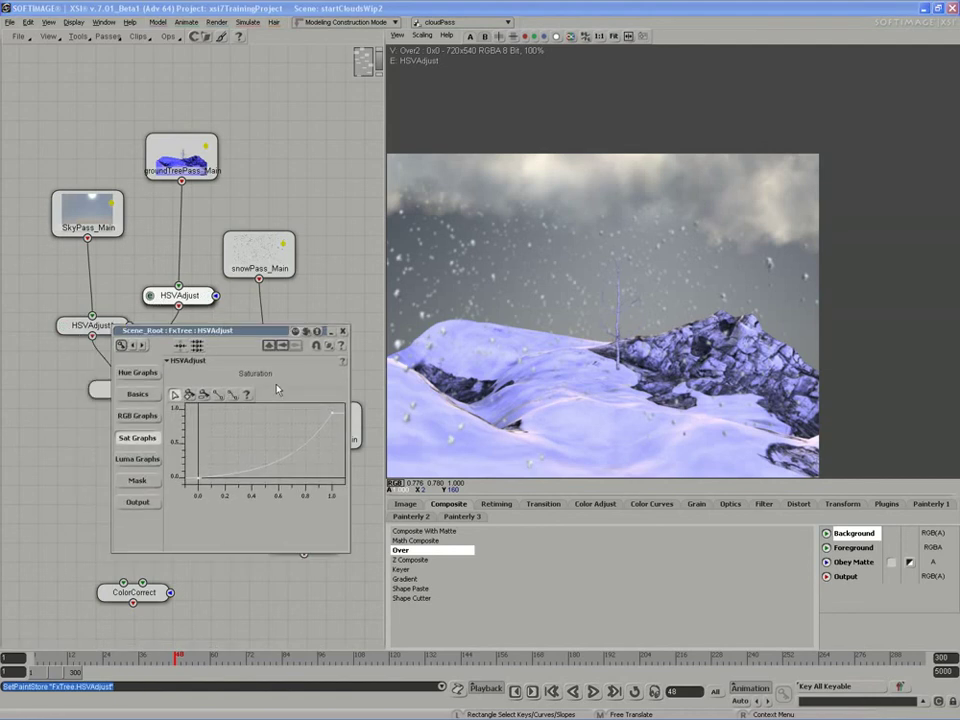
{"action": "left_click", "coordinate": [333, 415]}
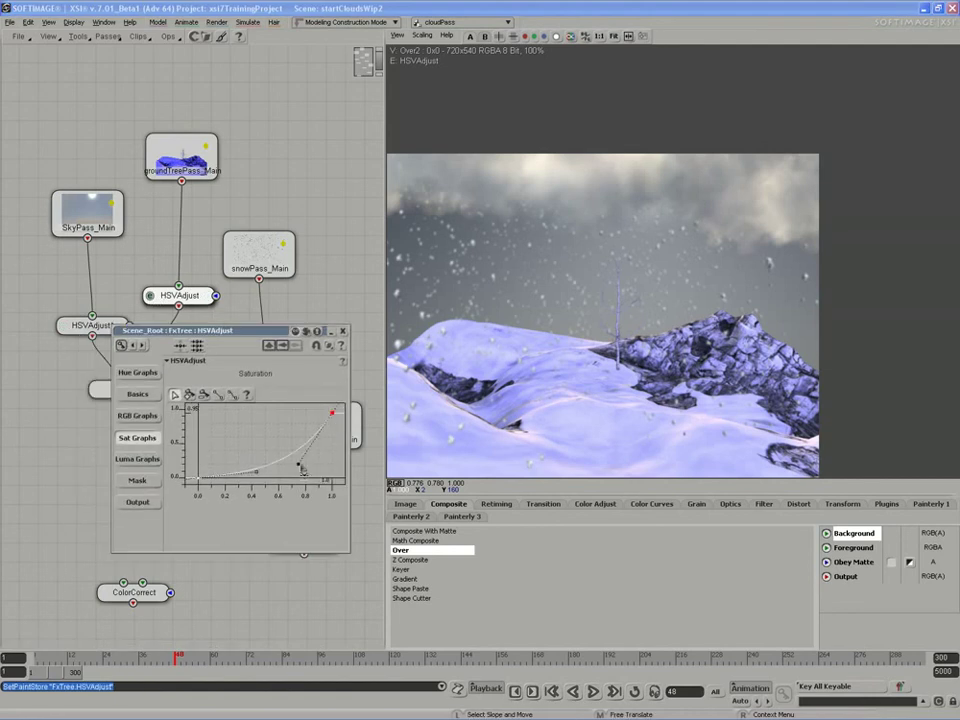
{"action": "left_click_drag", "start_coordinate": [302, 470], "coordinate": [333, 417]}
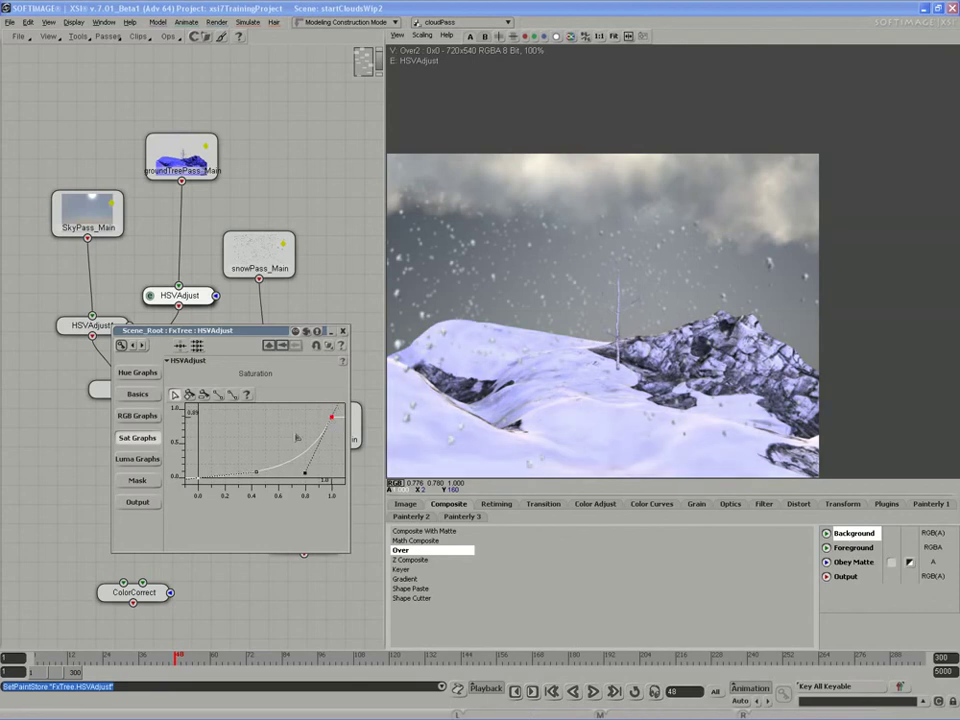
{"action": "left_click_drag", "start_coordinate": [198, 479], "coordinate": [199, 470]}
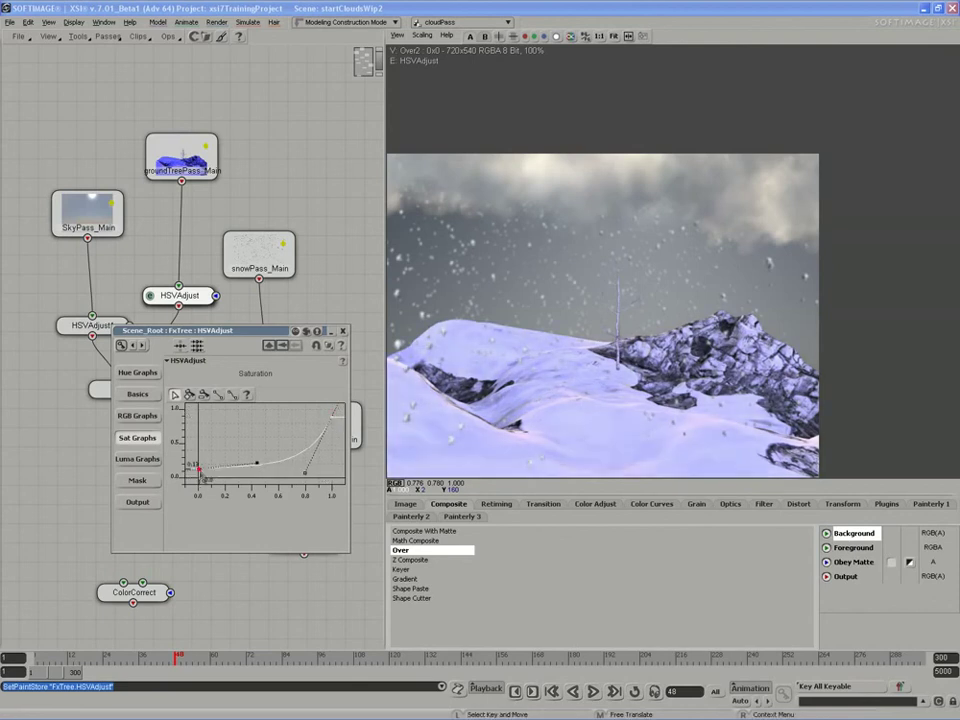
{"action": "left_click_drag", "start_coordinate": [257, 463], "coordinate": [308, 480]}
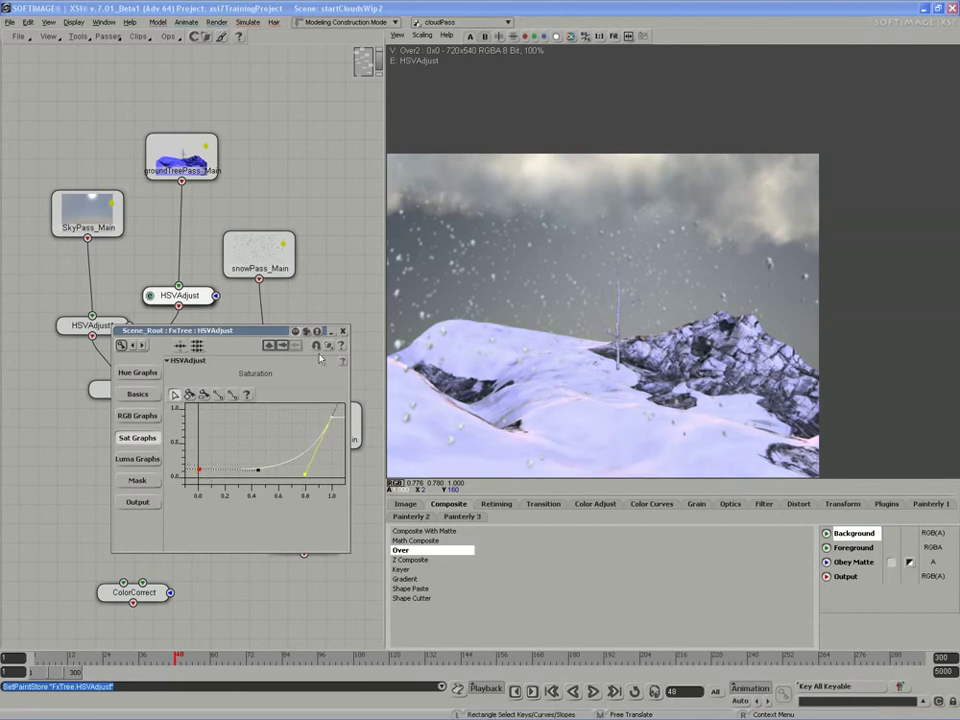
Close the HSVAdjust properties and nudge snowPass_Main and cloudPass1_Main to space out the tree
{"action": "left_click", "coordinate": [342, 331]}
{"action": "left_click", "coordinate": [329, 422]}
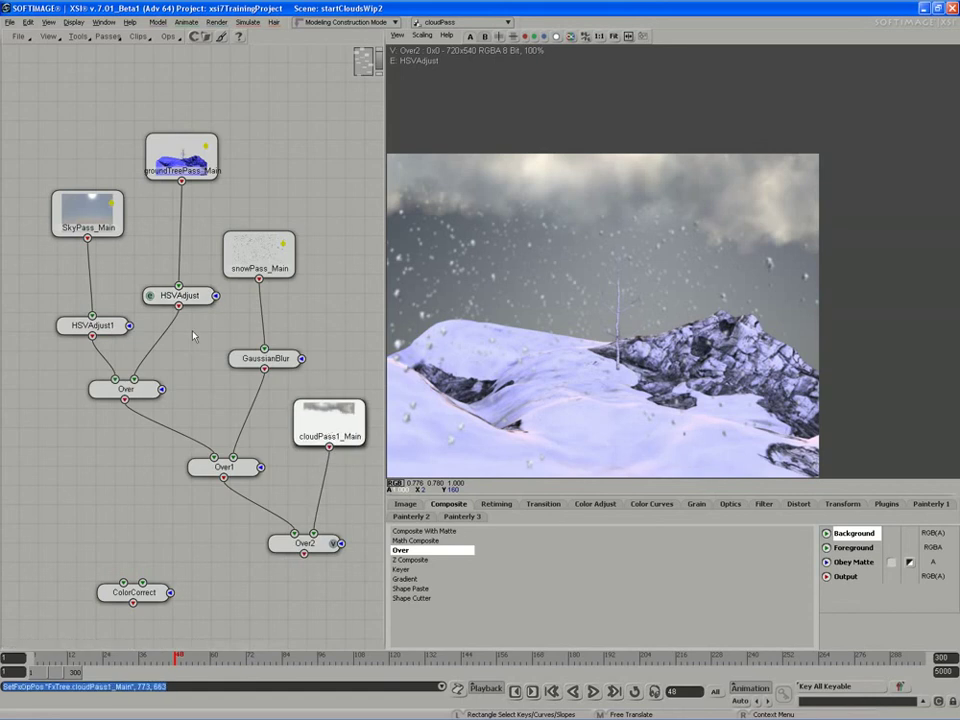
{"action": "left_click_drag", "start_coordinate": [254, 252], "coordinate": [265, 261]}
{"action": "middle_click_drag", "start_coordinate": [285, 334], "coordinate": [259, 315]}
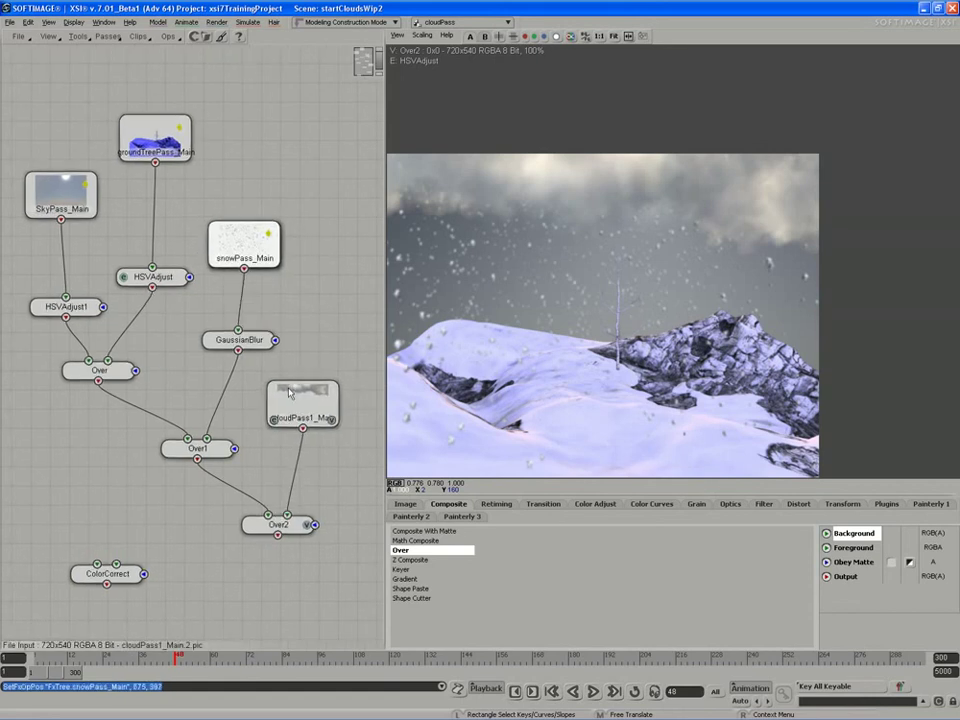
{"action": "left_click_drag", "start_coordinate": [297, 406], "coordinate": [308, 405]}
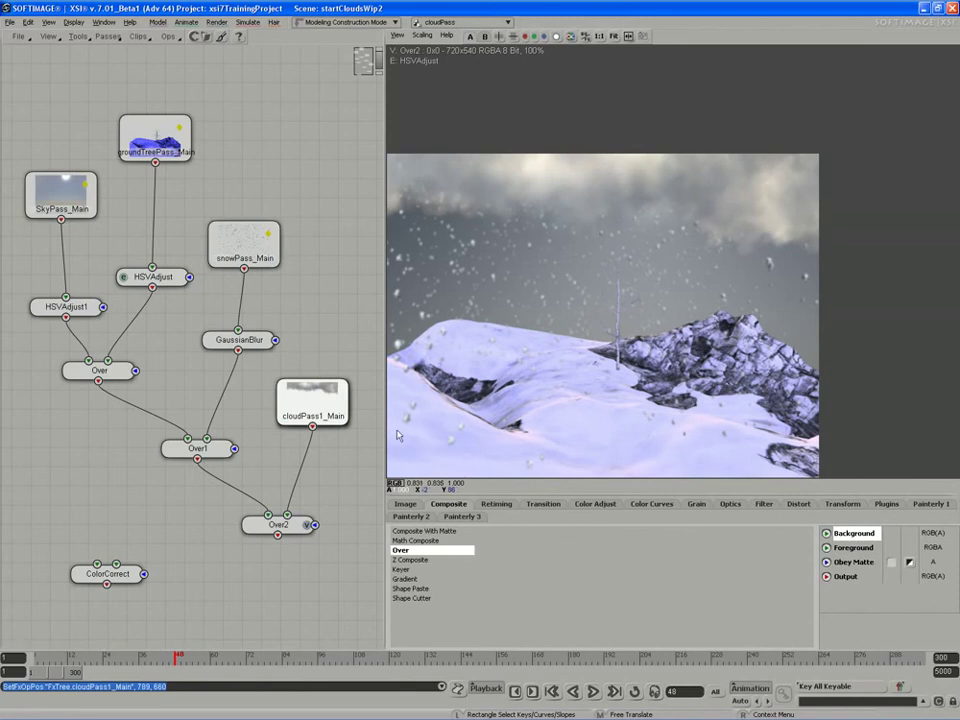
{"action": "left_click_drag", "start_coordinate": [307, 401], "coordinate": [315, 400]}
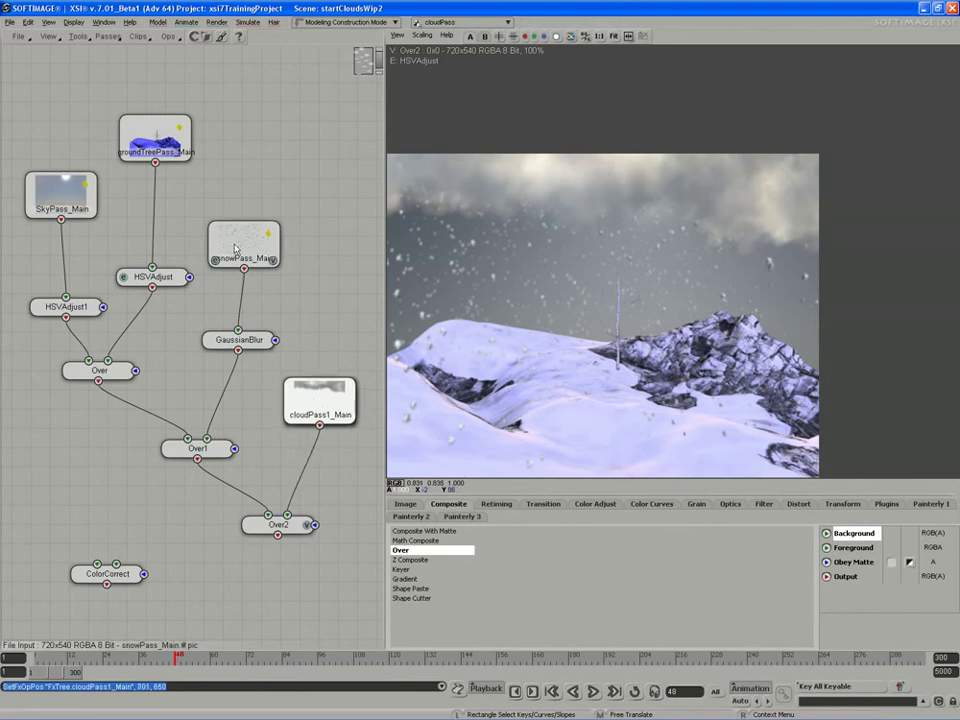
Duplicate the GaussianBlur node and place the copy beside the original, moving cloudPass1_Main aside to make room
{"action": "left_click", "coordinate": [238, 341]}
{"action": "key", "text": "ctrl+d"}
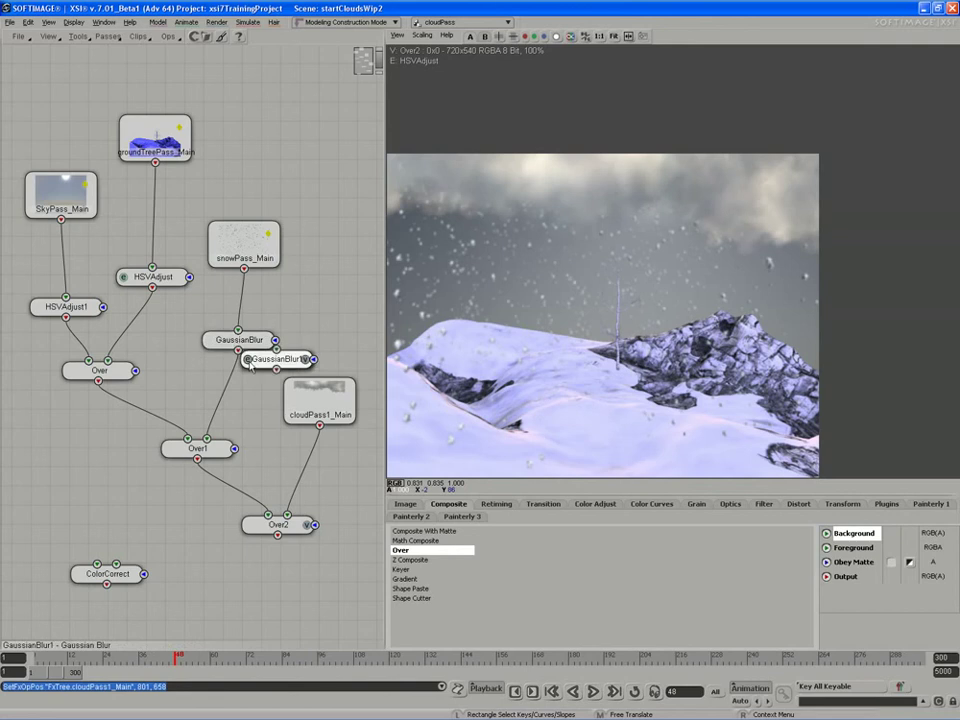
{"action": "left_click_drag", "start_coordinate": [330, 411], "coordinate": [379, 428]}
{"action": "left_click_drag", "start_coordinate": [276, 362], "coordinate": [338, 364]}
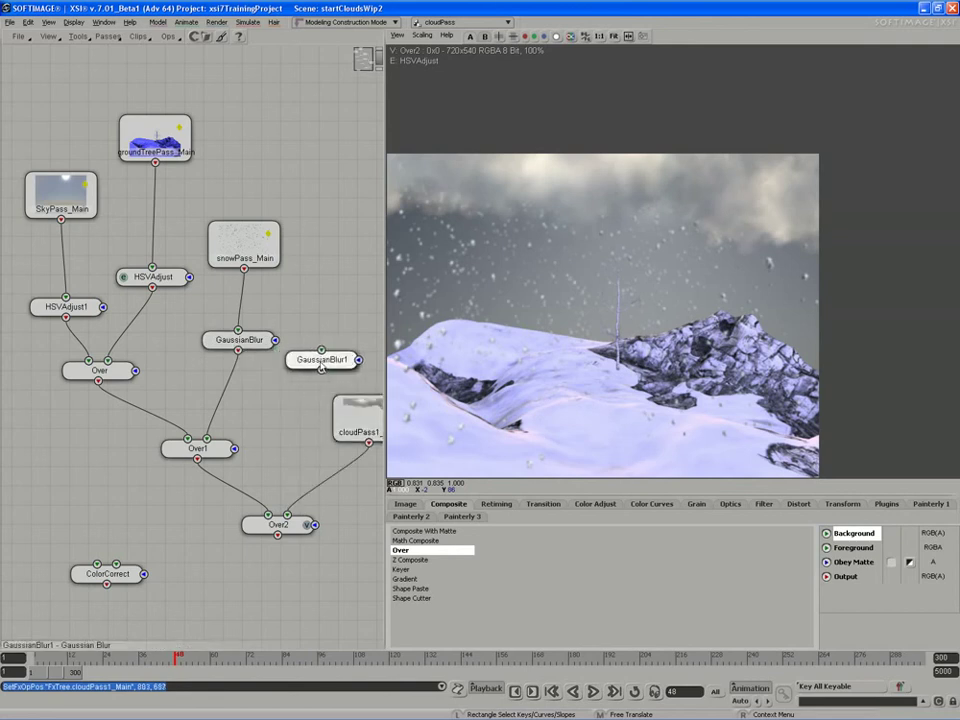
Set the width of GaussianBlur1 to 35 and connect snowPass_Main to its input
{"action": "double_click", "coordinate": [293, 361]}
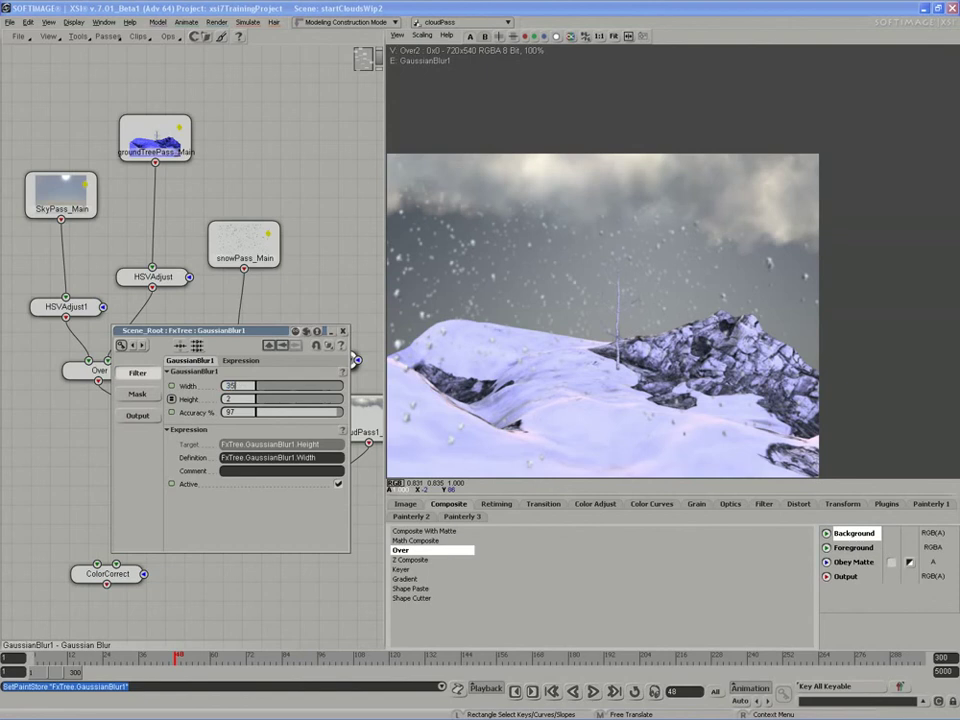
{"action": "type", "text": "35"}
{"action": "key", "text": "Return"}
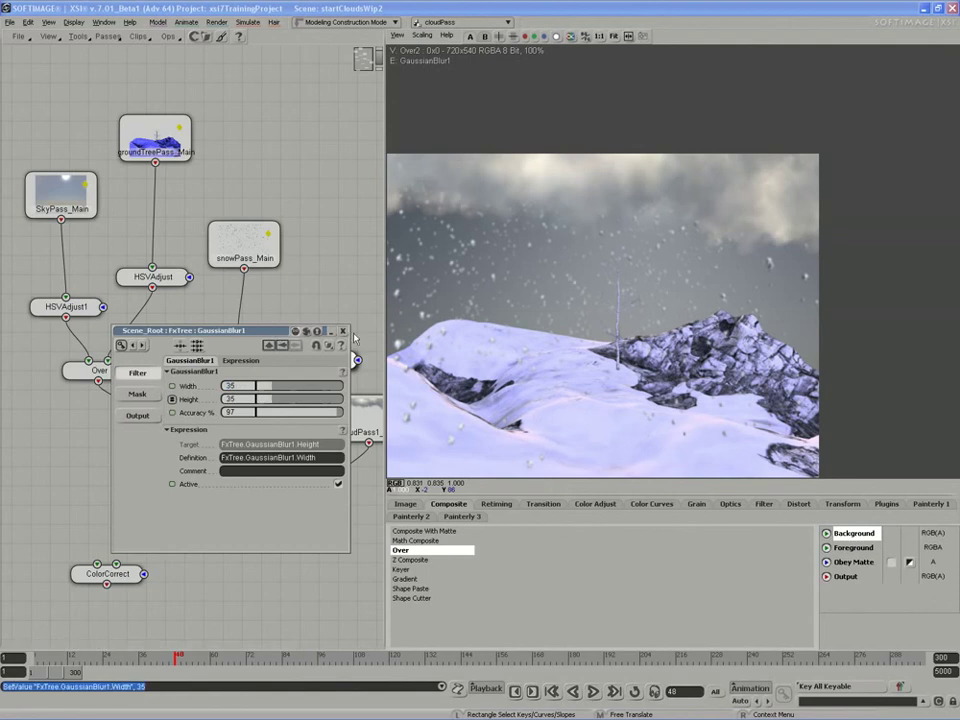
{"action": "left_click", "coordinate": [342, 331]}
{"action": "left_click_drag", "start_coordinate": [320, 348], "coordinate": [321, 352]}
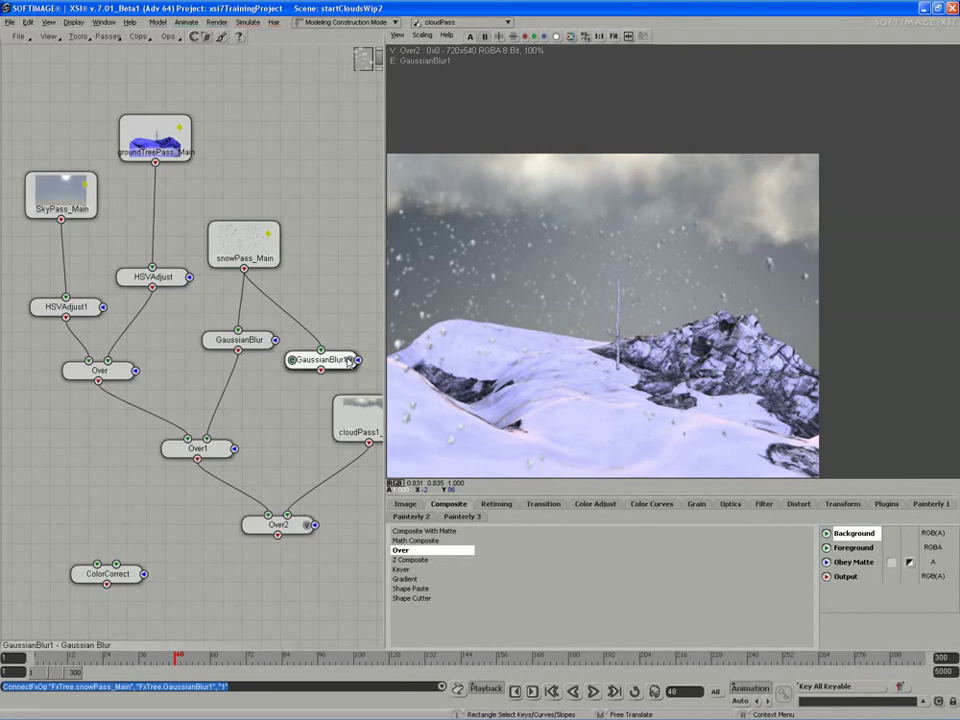
Compare the GaussianBlur1 output with the raw snow pass, and reduce the GaussianBlur1 width to about 18.9
{"action": "left_click", "coordinate": [348, 361]}
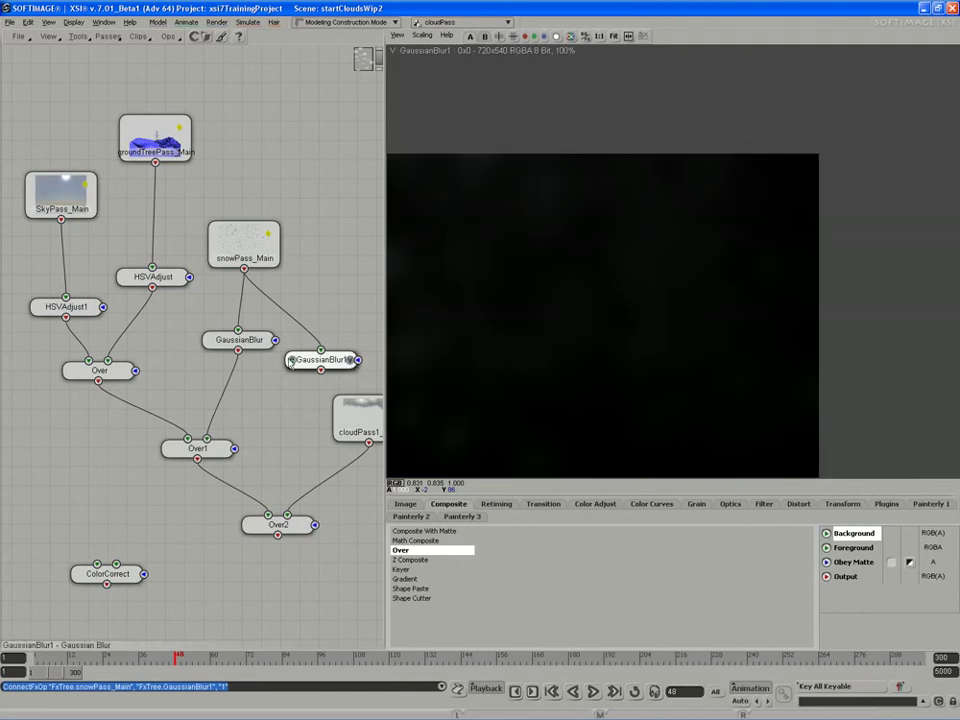
{"action": "left_click", "coordinate": [272, 261]}
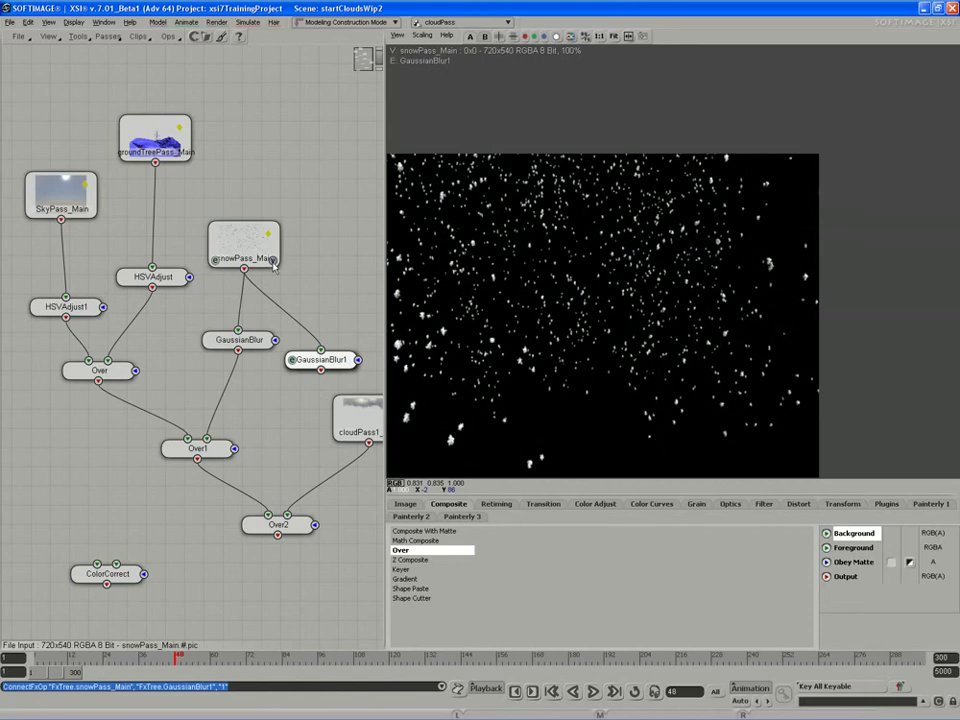
{"action": "left_click", "coordinate": [350, 361]}
{"action": "left_click_drag", "start_coordinate": [179, 657], "coordinate": [152, 657]}
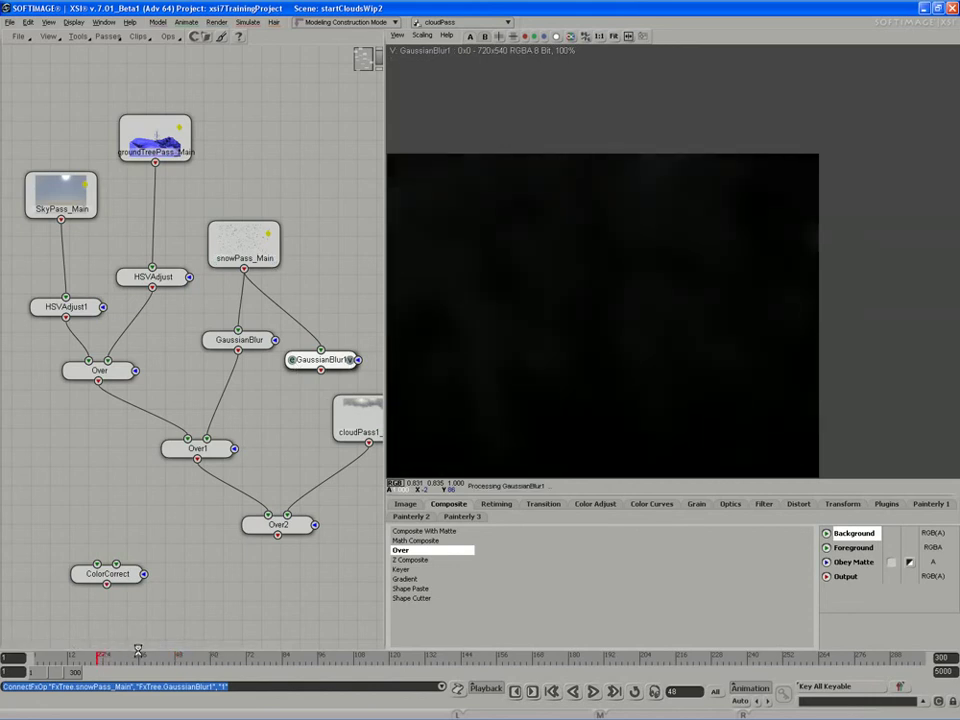
{"action": "double_click", "coordinate": [292, 364]}
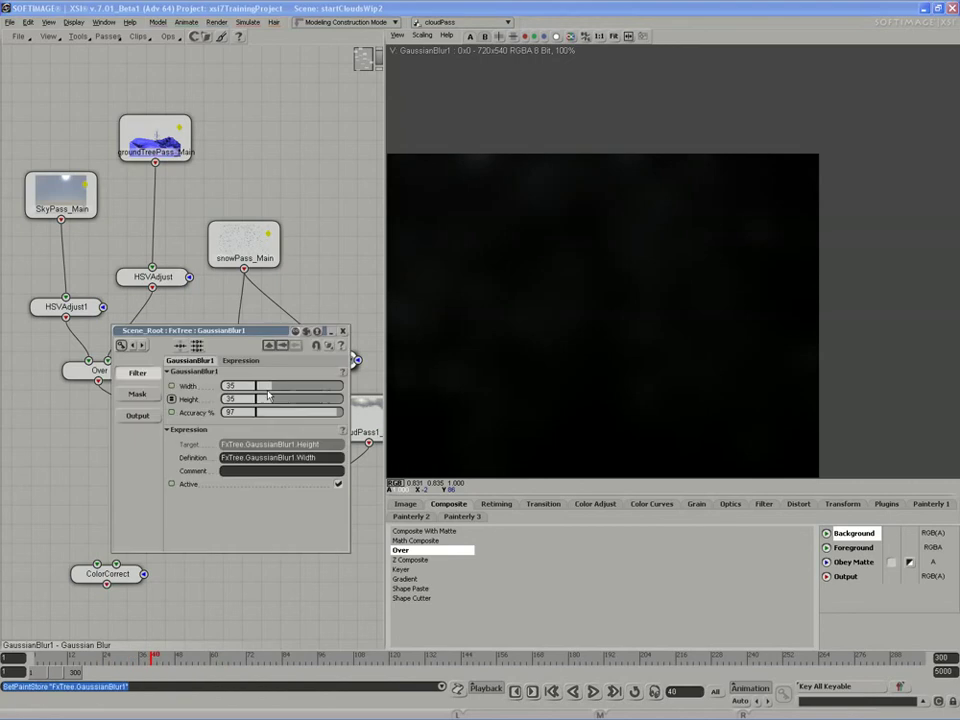
{"action": "left_click_drag", "start_coordinate": [265, 386], "coordinate": [288, 393]}
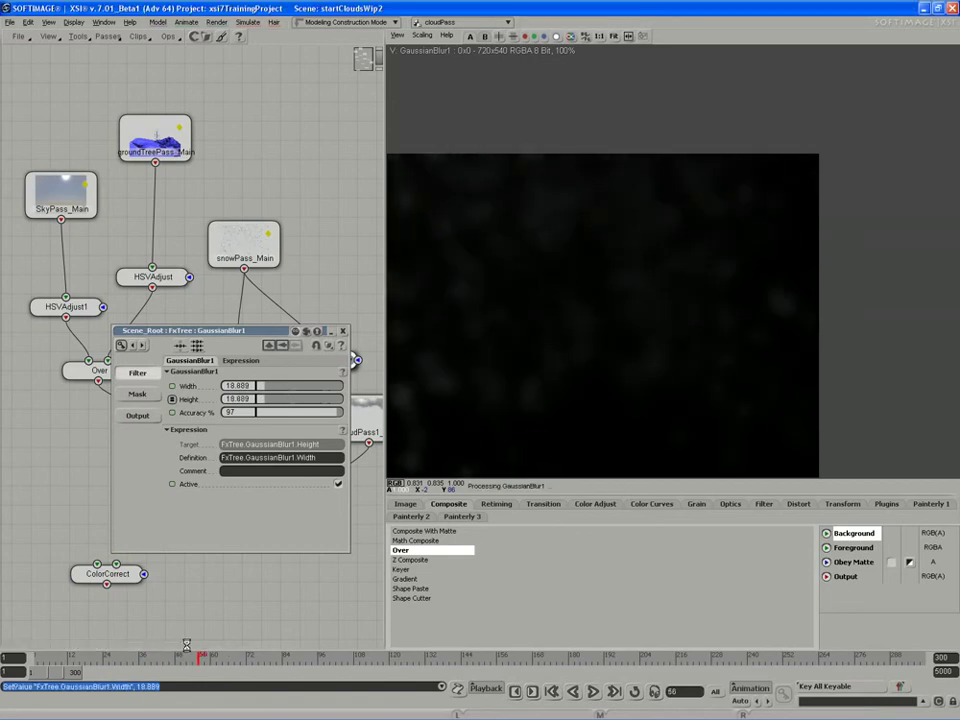
{"action": "left_click", "coordinate": [342, 330]}
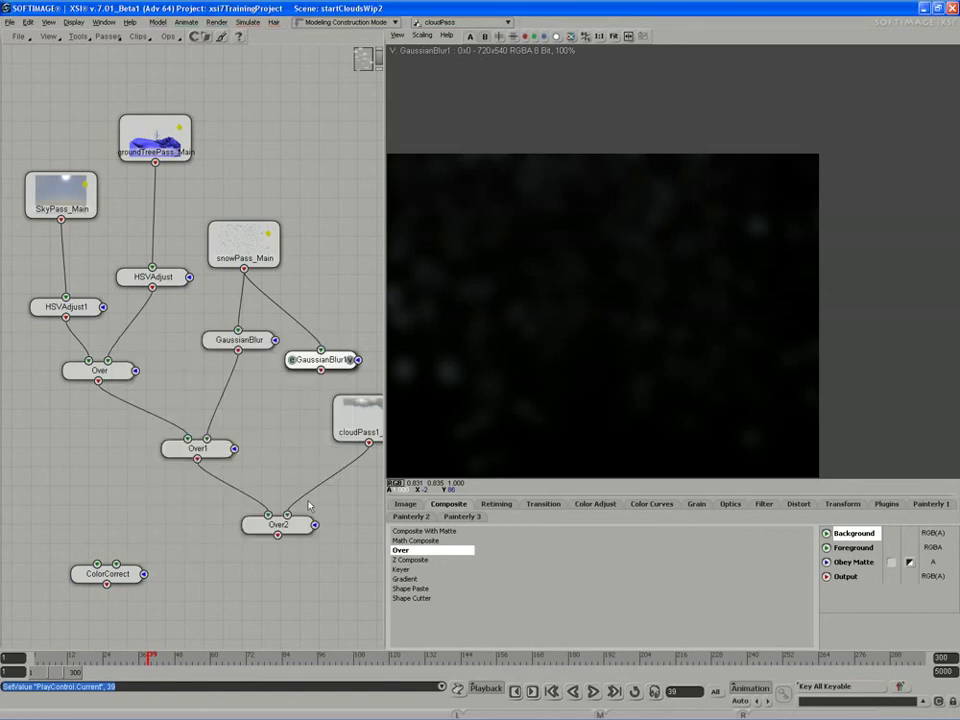
Rearrange GaussianBlur1 and cloudPass1_Main, duplicate Over2, and place the copy beside Over1 with Over2 well below it
{"action": "left_click_drag", "start_coordinate": [355, 420], "coordinate": [342, 422]}
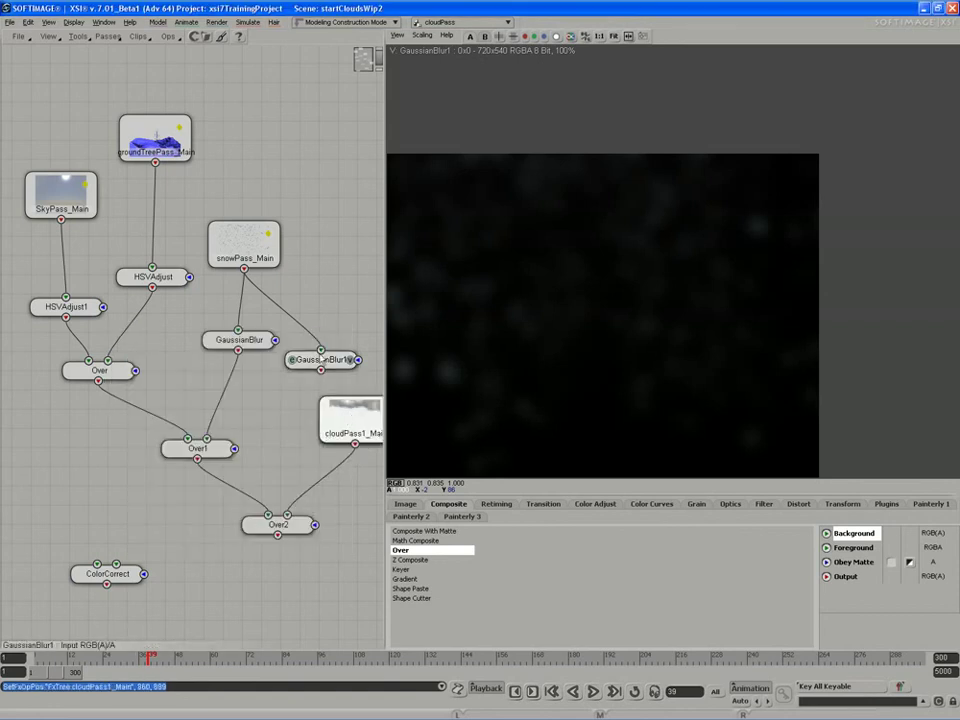
{"action": "middle_click_drag", "start_coordinate": [306, 401], "coordinate": [208, 403]}
{"action": "left_click_drag", "start_coordinate": [257, 354], "coordinate": [238, 367]}
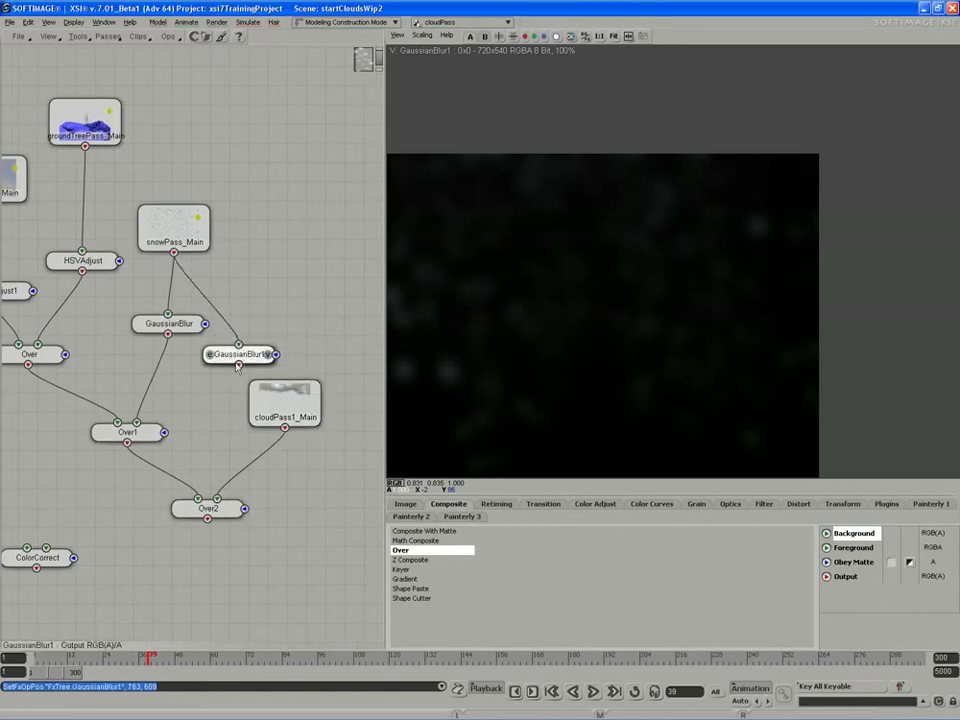
{"action": "left_click_drag", "start_coordinate": [285, 400], "coordinate": [318, 390]}
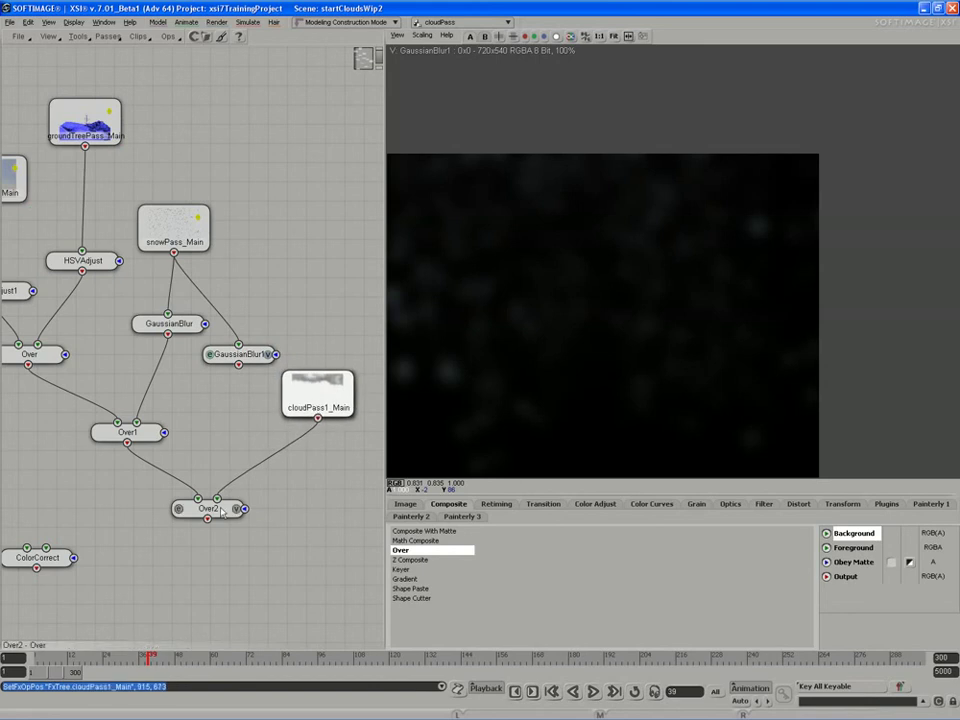
{"action": "left_click_drag", "start_coordinate": [222, 510], "coordinate": [213, 458]}
{"action": "key", "text": "ctrl+d"}
{"action": "left_click_drag", "start_coordinate": [226, 535], "coordinate": [239, 623]}
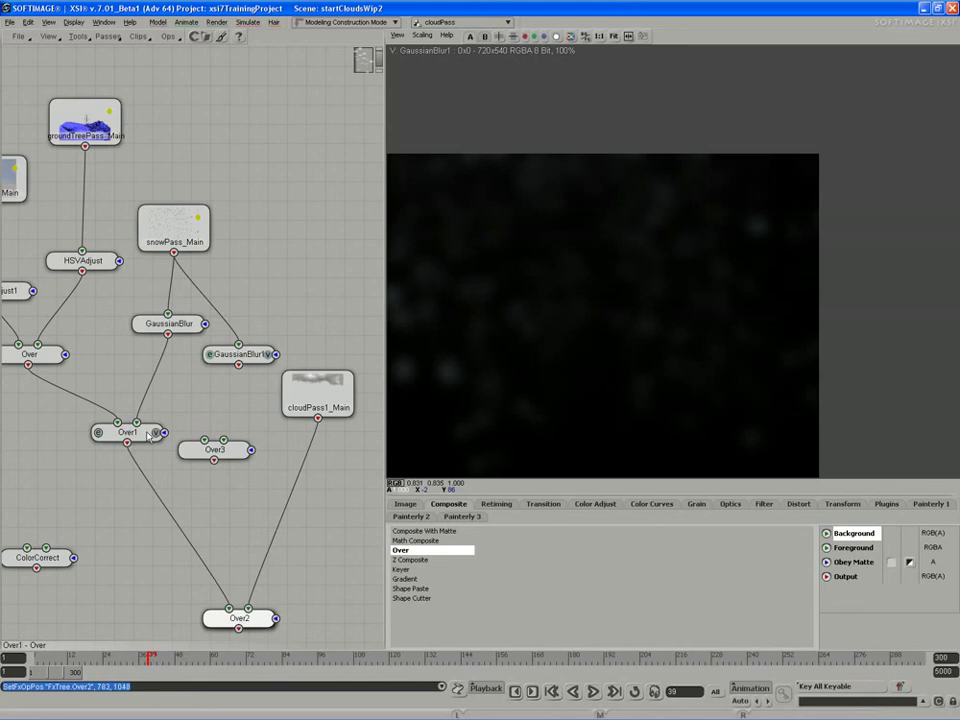
{"action": "mouse_move", "coordinate": [141, 437]}
{"action": "left_mouse_down"}
{"action": "mouse_move", "coordinate": [138, 426]}
{"action": "mouse_move", "coordinate": [188, 472]}
{"action": "mouse_move", "coordinate": [250, 610]}
{"action": "left_mouse_up"}
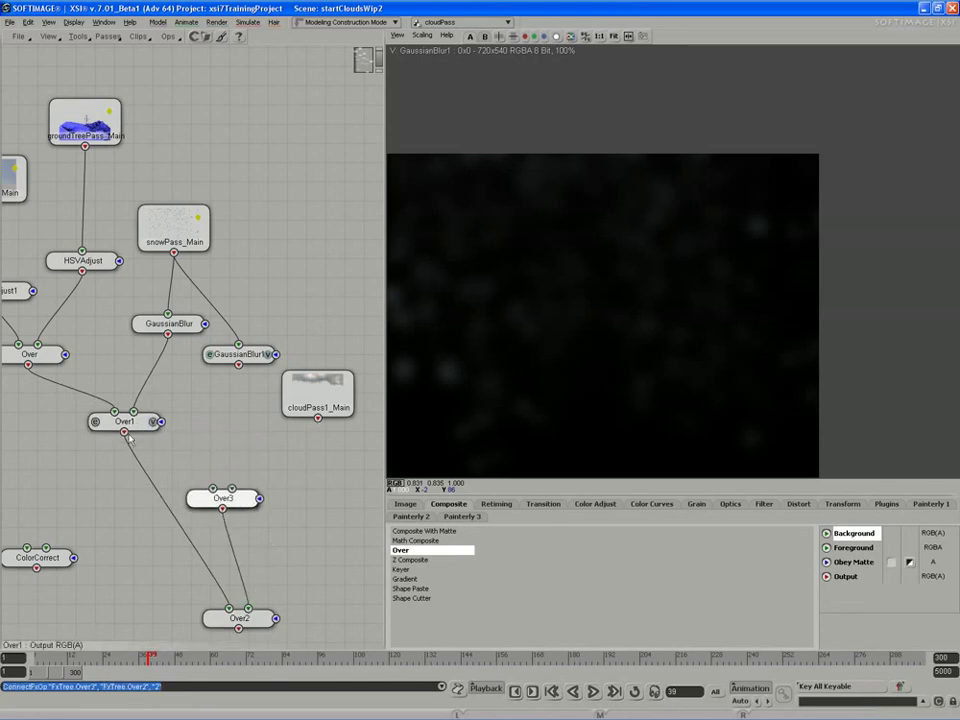
{"action": "left_click_drag", "start_coordinate": [200, 498], "coordinate": [182, 494]}
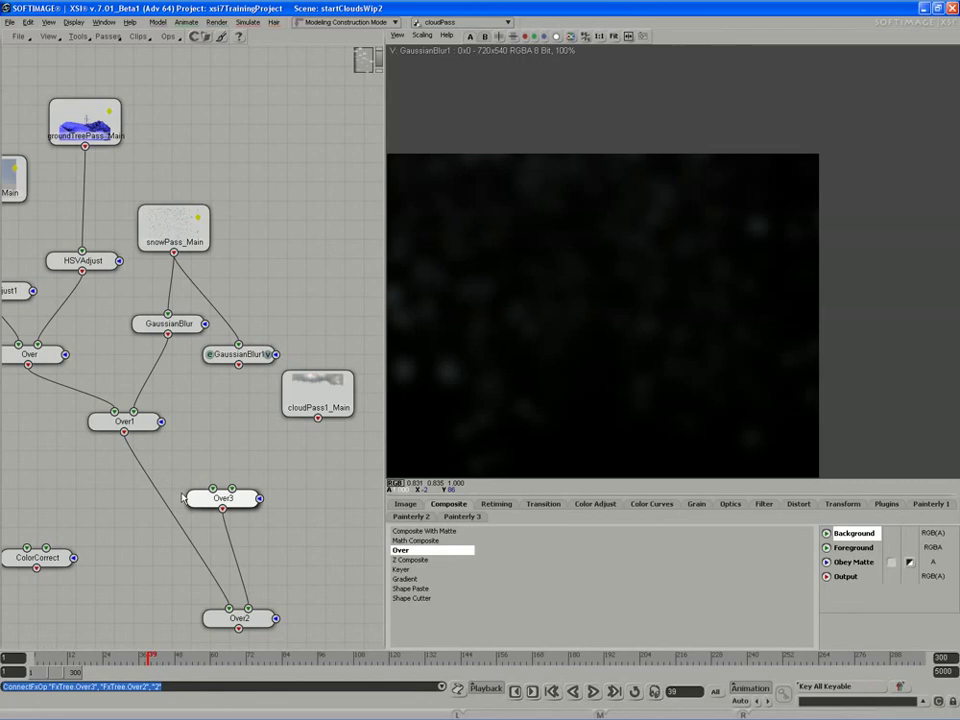
{"action": "left_click", "coordinate": [229, 540]}
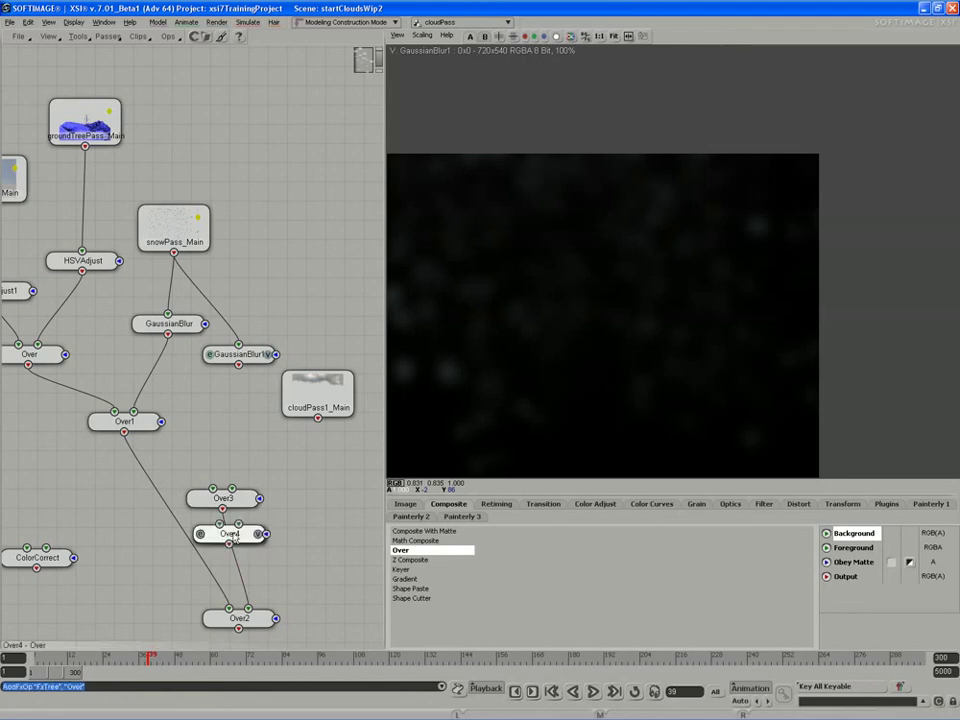
{"action": "key", "text": "ctrl+z"}
{"action": "key", "text": "Delete"}
Space out Over3, snowPass_Main, GaussianBlur1 and Over1 in the tree
{"action": "left_click_drag", "start_coordinate": [226, 501], "coordinate": [245, 505]}
{"action": "left_click_drag", "start_coordinate": [146, 232], "coordinate": [176, 219]}
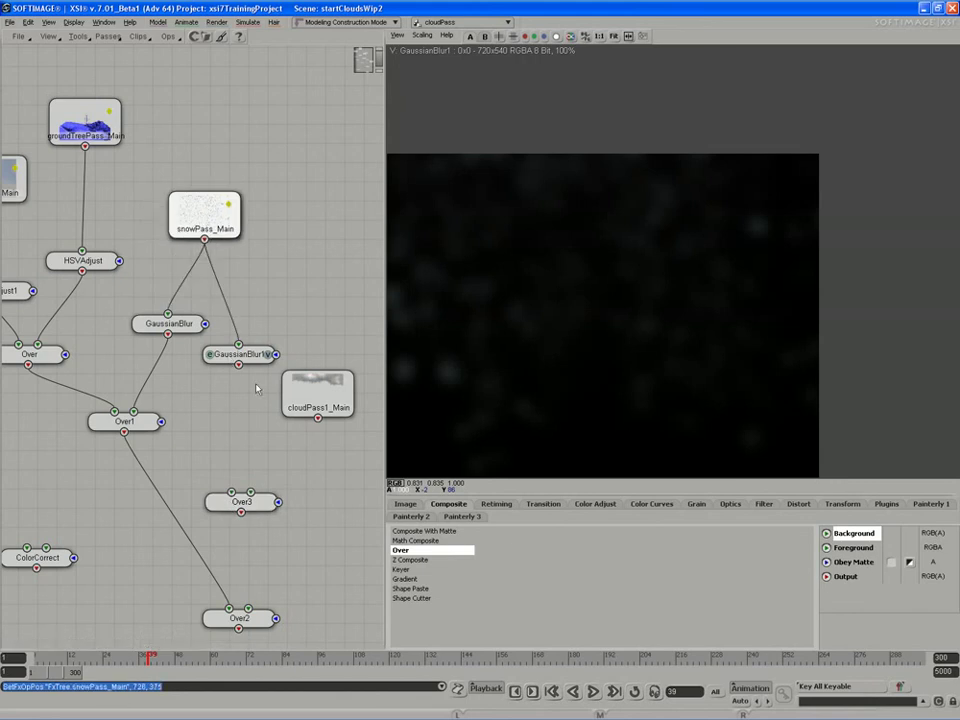
{"action": "left_click_drag", "start_coordinate": [214, 356], "coordinate": [214, 365]}
{"action": "left_click_drag", "start_coordinate": [137, 424], "coordinate": [146, 432]}
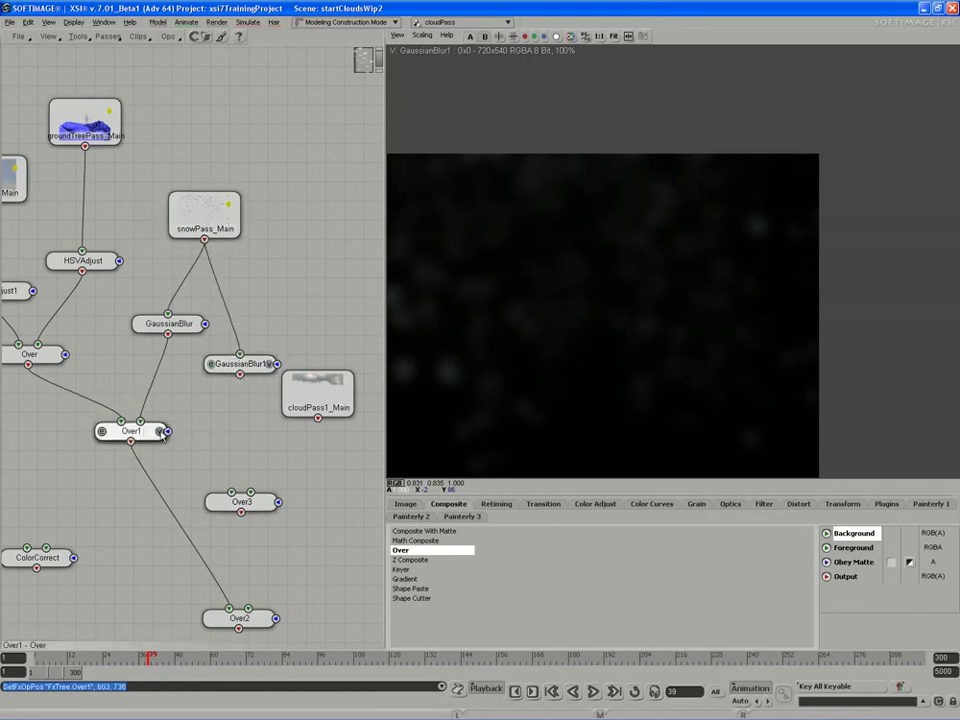
Composite GaussianBlur1 over the Over1 result using Over3, and preview it with a short playback
{"action": "left_click", "coordinate": [160, 431]}
{"action": "left_click_drag", "start_coordinate": [240, 369], "coordinate": [232, 385]}
{"action": "left_click_drag", "start_coordinate": [241, 500], "coordinate": [215, 483]}
{"action": "left_click_drag", "start_coordinate": [232, 390], "coordinate": [236, 488]}
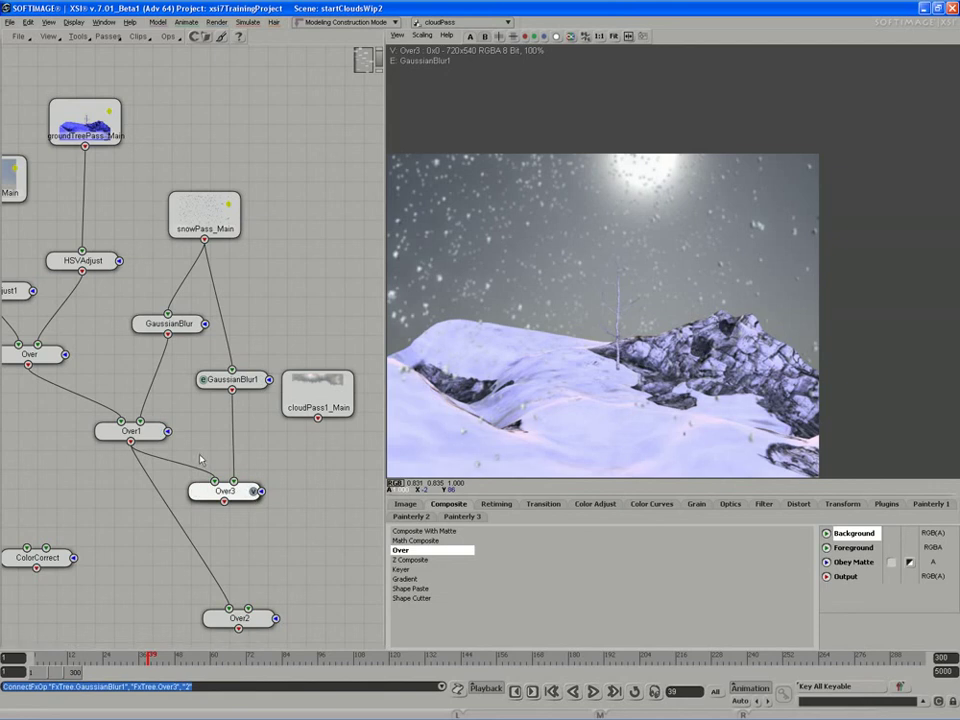
{"action": "left_click", "coordinate": [593, 691]}
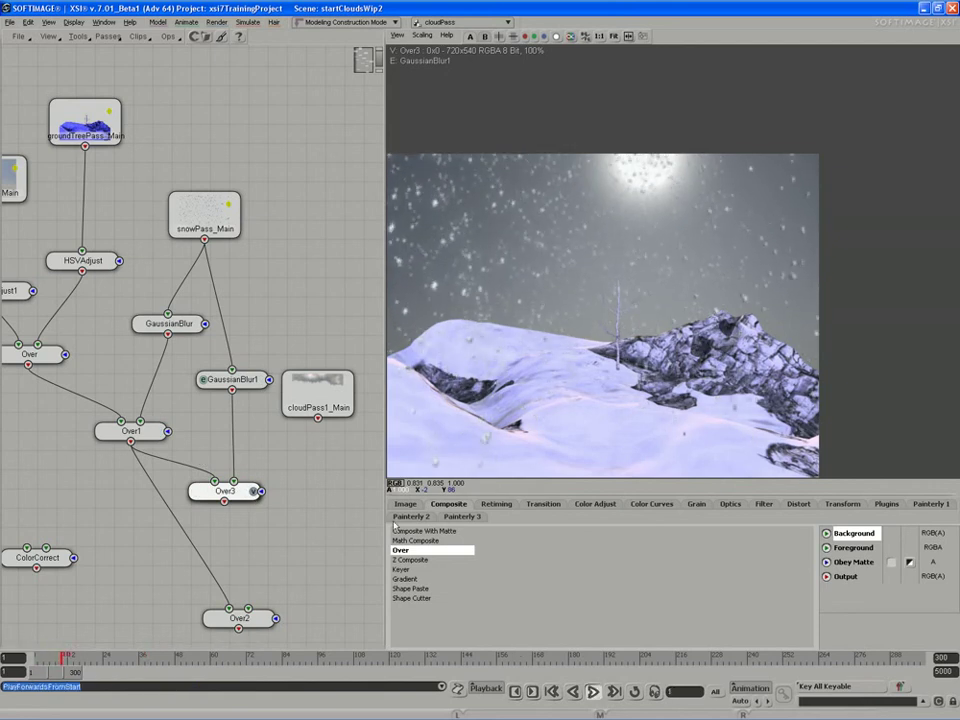
{"action": "key", "text": "Escape"}
Raise the GaussianBlur1 width to about 24.65 and check the softer snow with a short playback
{"action": "double_click", "coordinate": [204, 385]}
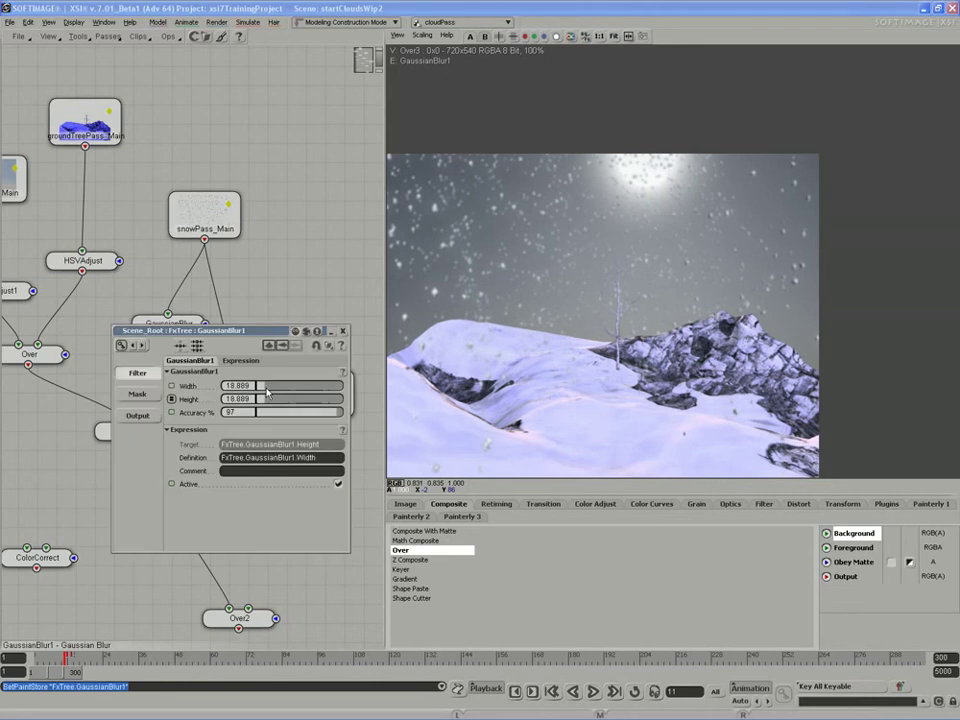
{"action": "left_click_drag", "start_coordinate": [266, 392], "coordinate": [317, 385]}
{"action": "left_click", "coordinate": [593, 691]}
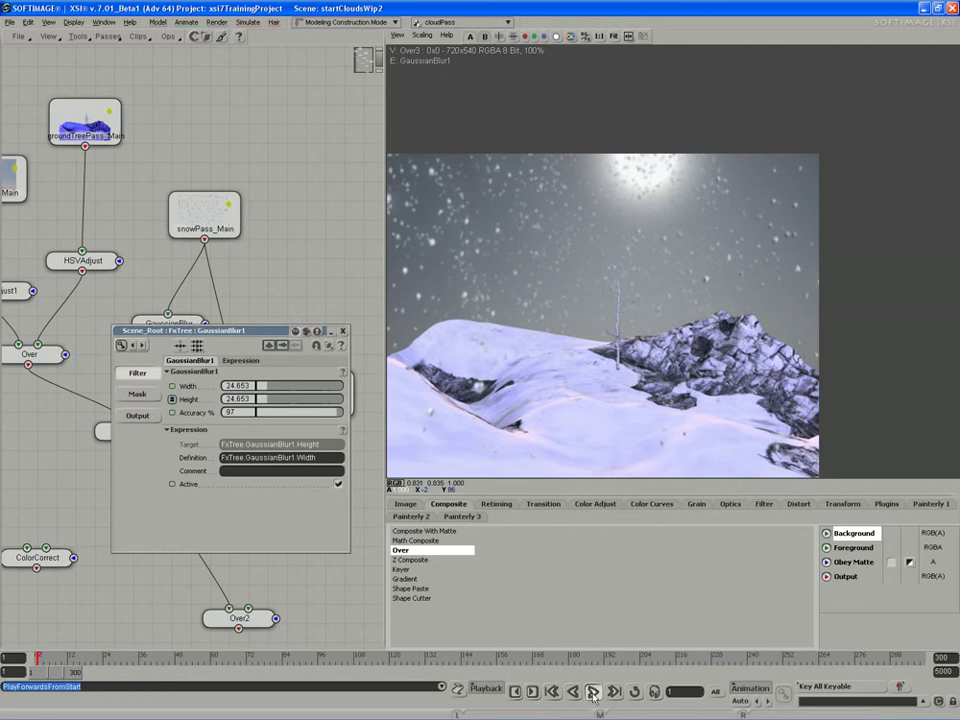
{"action": "left_click", "coordinate": [593, 691]}
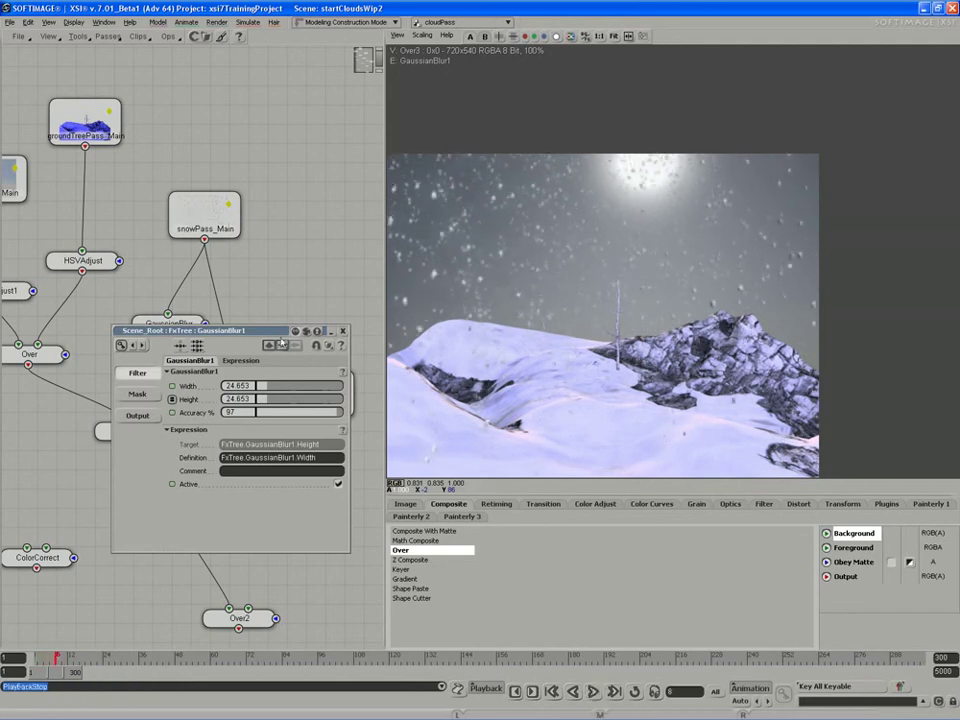
{"action": "left_click", "coordinate": [341, 333]}
Connect Over3 as the background and cloudPass1_Main as the foreground of Over2, tidy their positions, and view the Over2 result
{"action": "left_click_drag", "start_coordinate": [214, 489], "coordinate": [230, 489]}
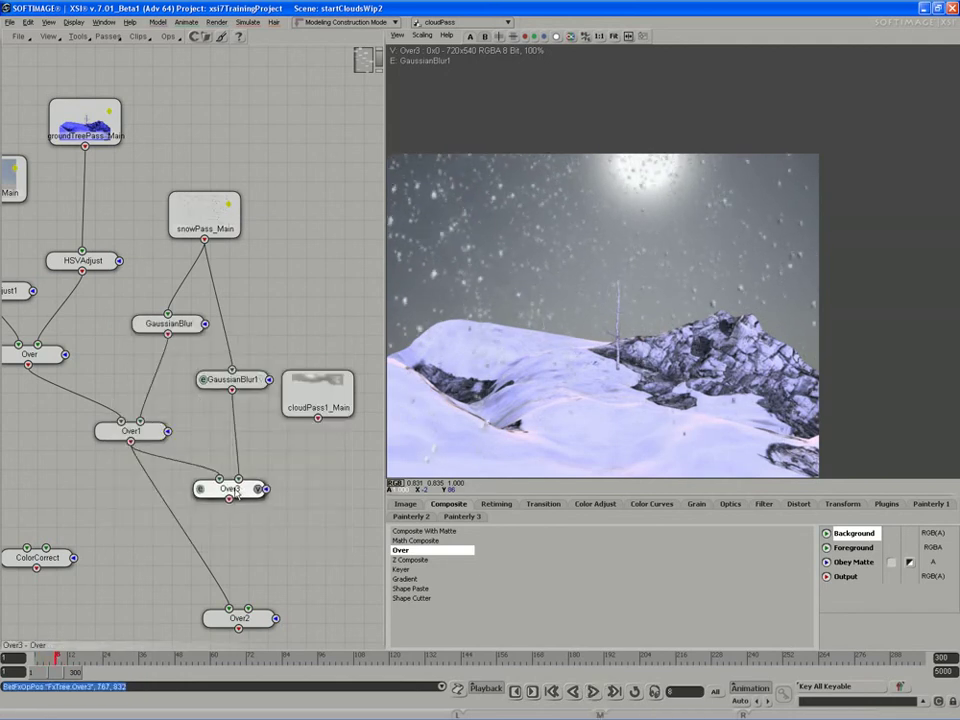
{"action": "left_click_drag", "start_coordinate": [332, 384], "coordinate": [306, 431]}
{"action": "left_click_drag", "start_coordinate": [221, 535], "coordinate": [255, 533]}
{"action": "left_click_drag", "start_coordinate": [292, 393], "coordinate": [288, 413]}
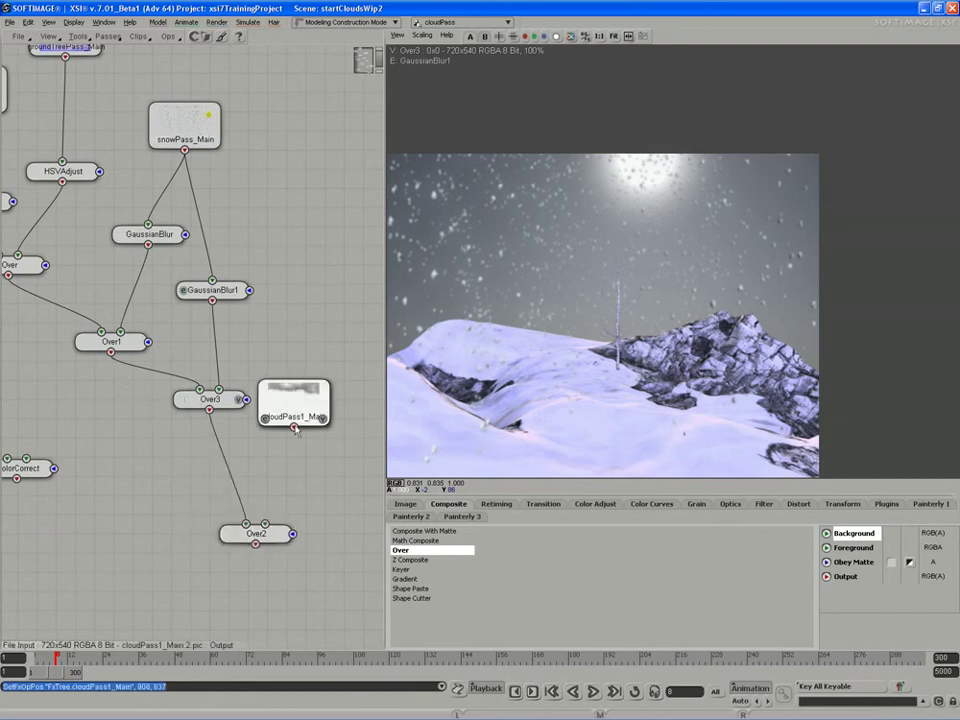
{"action": "left_click_drag", "start_coordinate": [270, 515], "coordinate": [265, 524]}
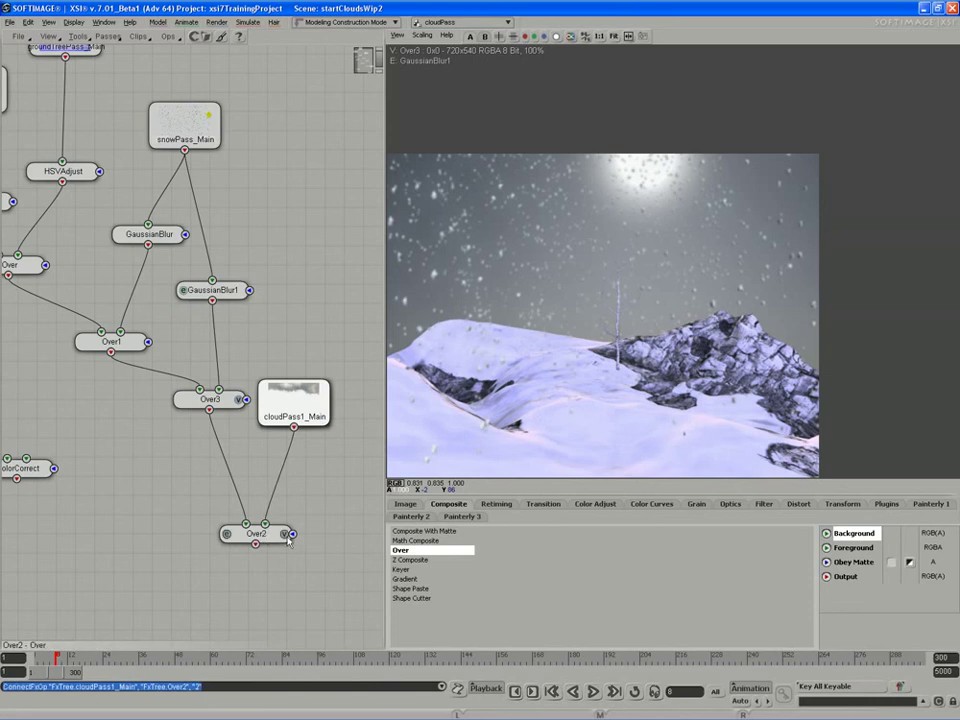
{"action": "left_click", "coordinate": [286, 536]}
{"action": "left_click_drag", "start_coordinate": [295, 411], "coordinate": [293, 419]}
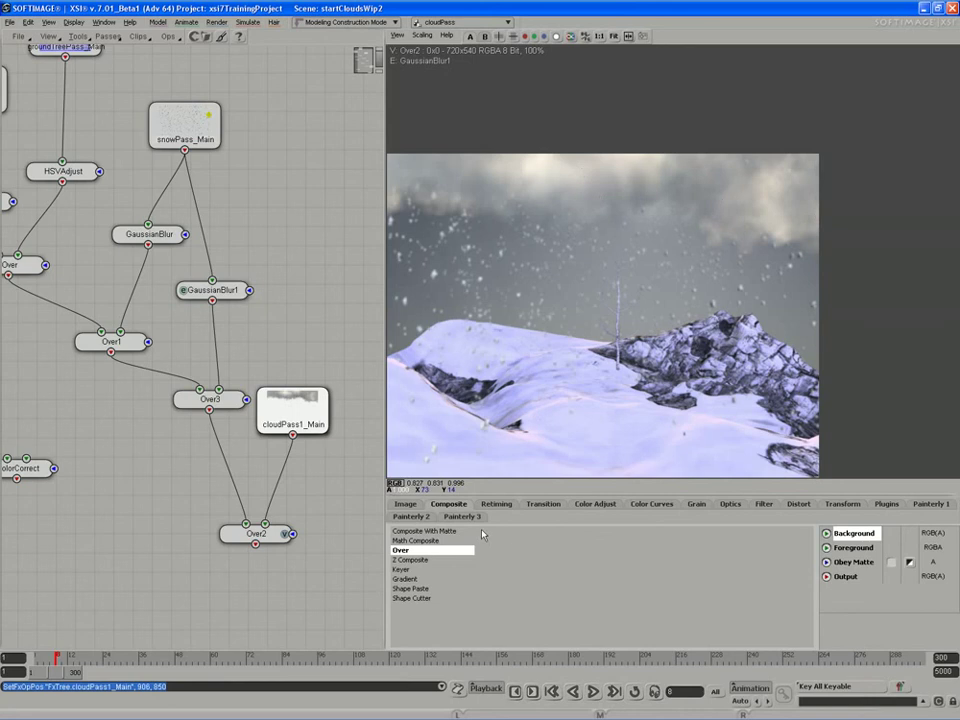
Insert an HSV Adjust node between cloudPass1_Main and Over2 in the FxTree
{"action": "left_click", "coordinate": [595, 504]}
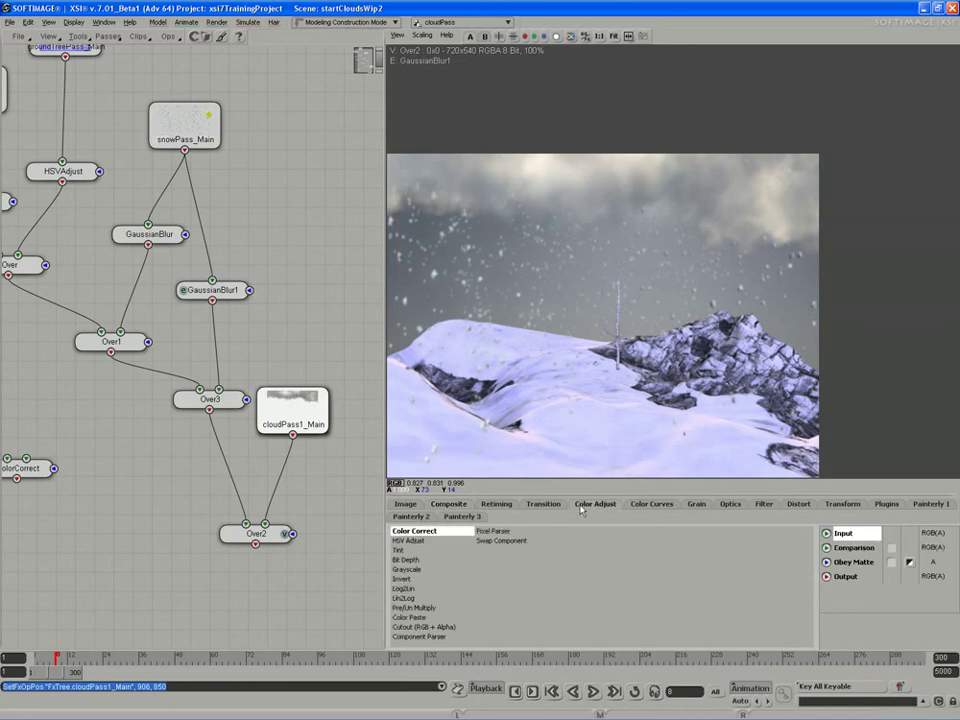
{"action": "left_click_drag", "start_coordinate": [410, 540], "coordinate": [313, 486]}
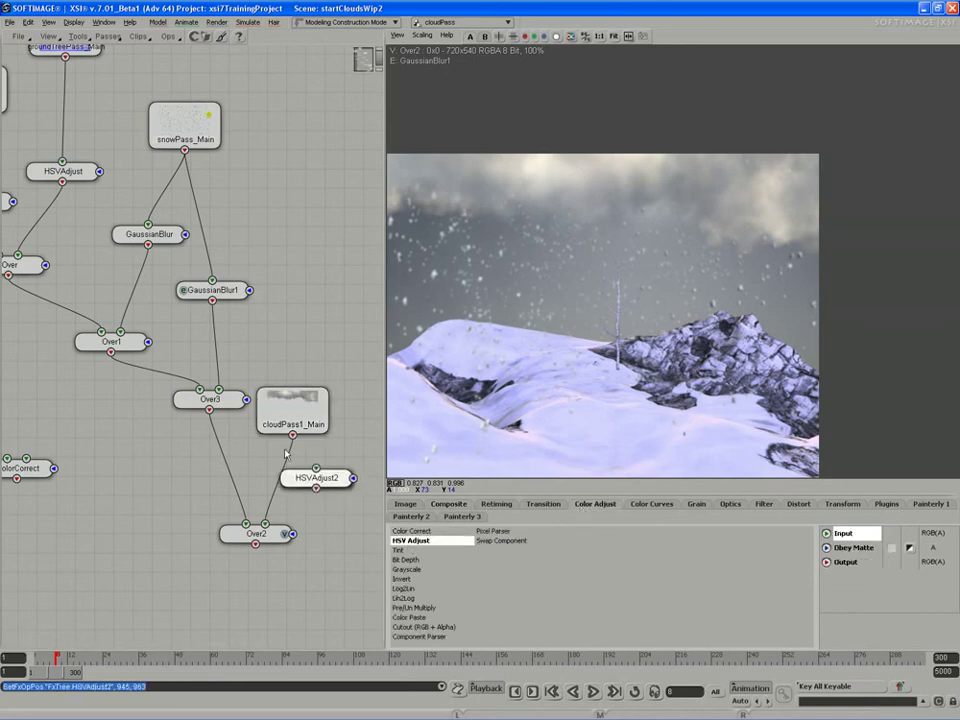
{"action": "left_click_drag", "start_coordinate": [292, 436], "coordinate": [280, 483]}
Desaturate the clouds by bending HSVAdjust2's saturation curve downward through the middle
{"action": "double_click", "coordinate": [280, 483]}
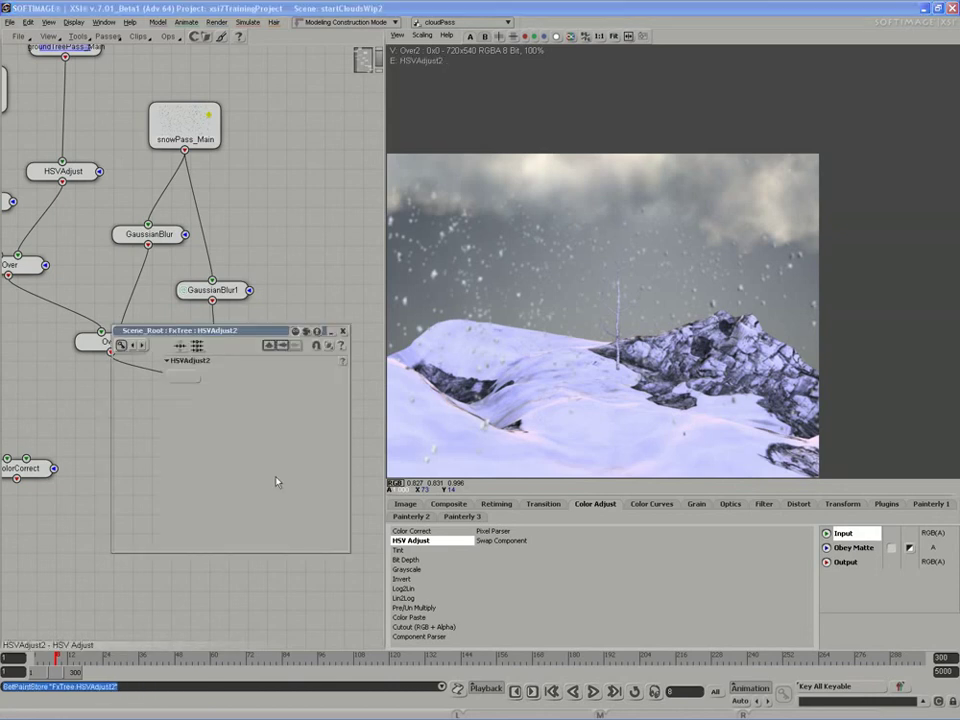
{"action": "left_click", "coordinate": [138, 438]}
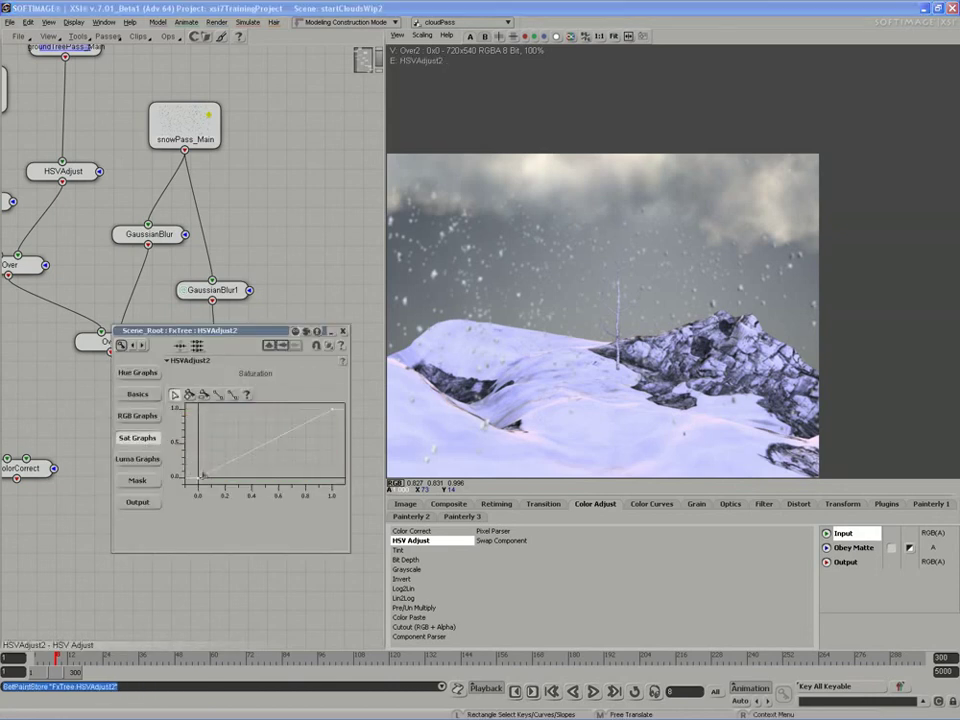
{"action": "left_click", "coordinate": [241, 459]}
{"action": "left_click_drag", "start_coordinate": [241, 459], "coordinate": [255, 474]}
{"action": "left_click", "coordinate": [343, 331]}
Nudge groundTreePass_Main into place and reshape HSVAdjust's saturation curve, raising its end point to about 1.05 and keeping the middle low
{"action": "middle_click_drag", "start_coordinate": [141, 316], "coordinate": [259, 364]}
{"action": "middle_click_drag", "start_coordinate": [120, 316], "coordinate": [117, 341]}
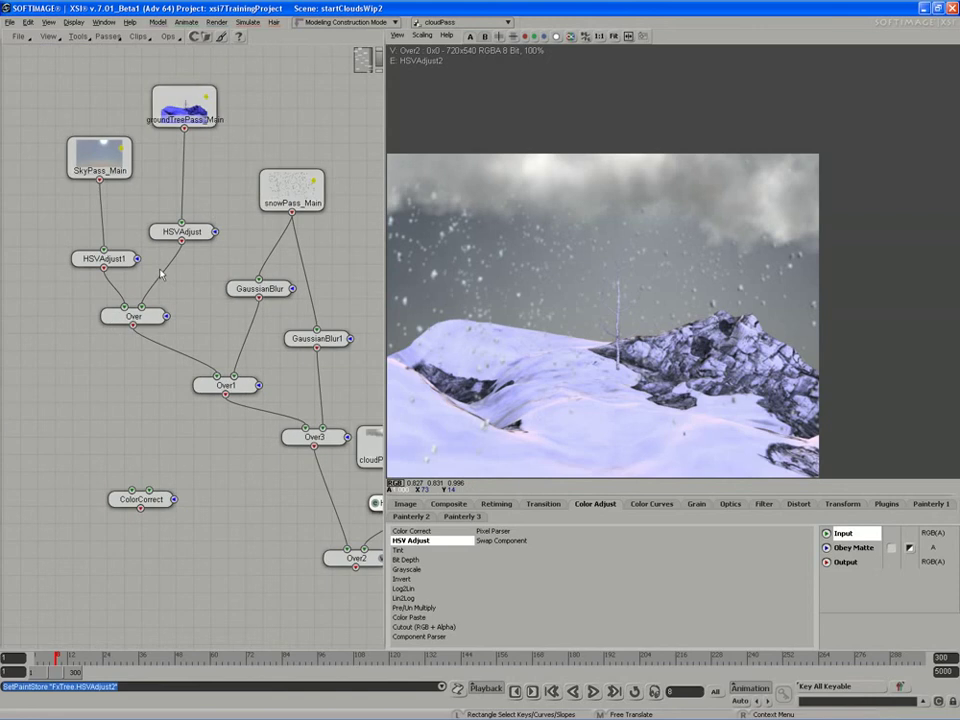
{"action": "left_click_drag", "start_coordinate": [185, 114], "coordinate": [183, 117]}
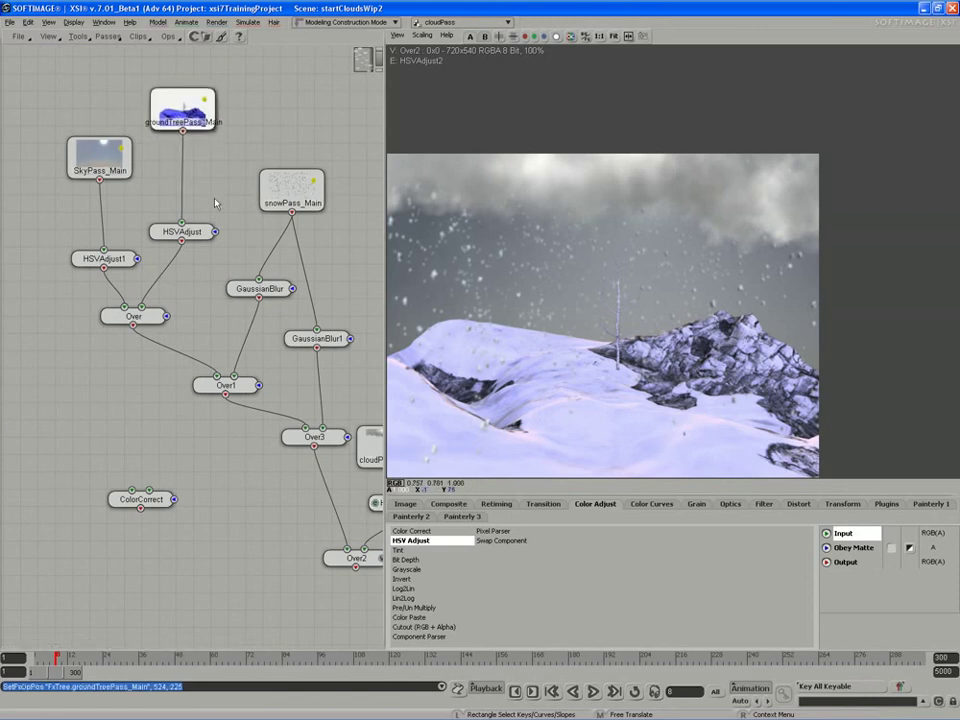
{"action": "left_click_drag", "start_coordinate": [184, 112], "coordinate": [183, 117]}
{"action": "left_click", "coordinate": [157, 232]}
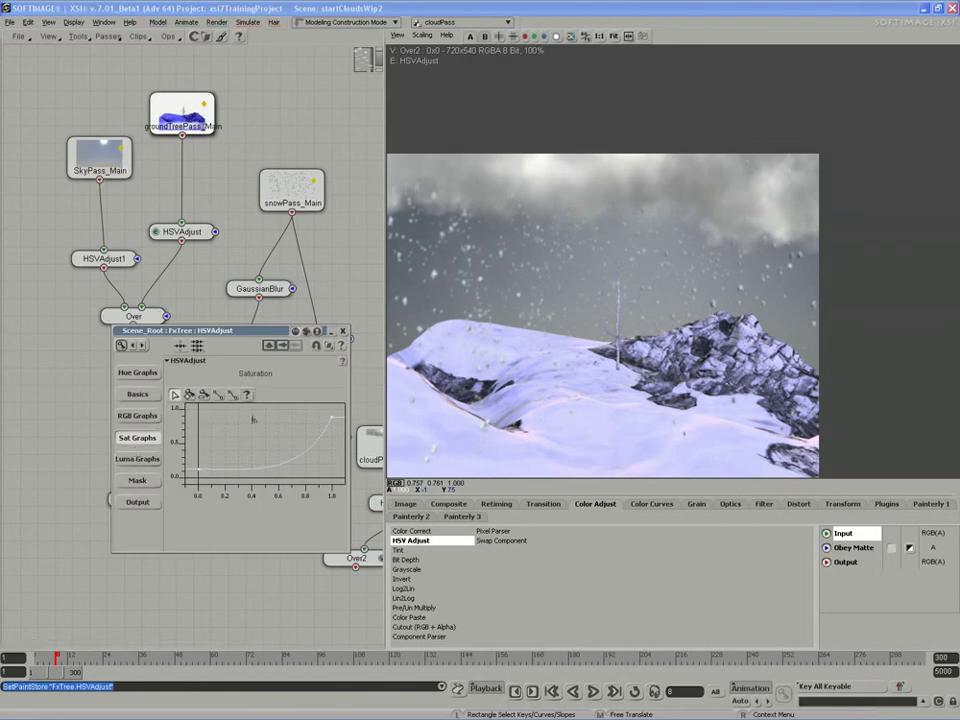
{"action": "mouse_move", "coordinate": [331, 417]}
{"action": "left_mouse_down"}
{"action": "mouse_move", "coordinate": [332, 430]}
{"action": "mouse_move", "coordinate": [333, 409]}
{"action": "left_mouse_up"}
{"action": "left_click_drag", "start_coordinate": [306, 463], "coordinate": [333, 483]}
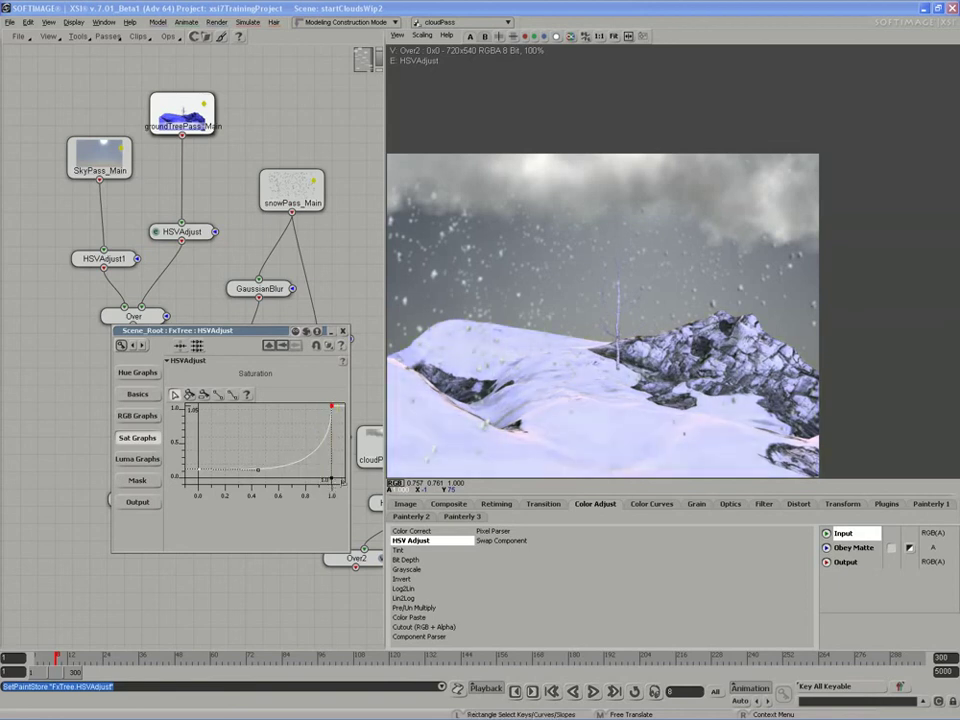
{"action": "left_click", "coordinate": [342, 331]}
Add a Gaussian Blur node below Over2, fed by the Over2 output, and view its result
{"action": "key", "text": "a"}
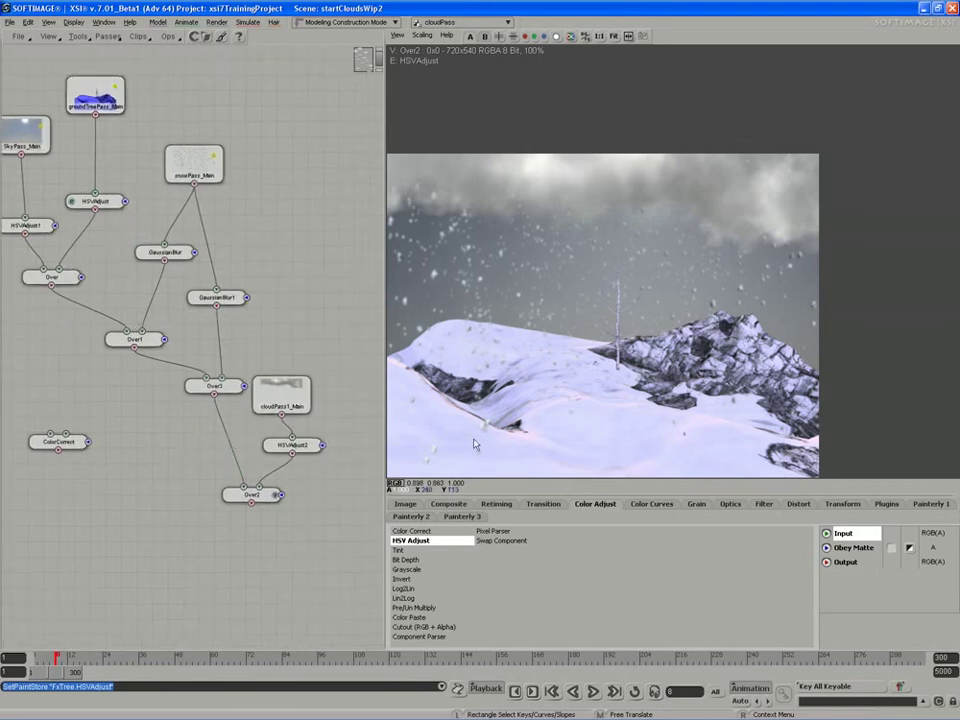
{"action": "left_click_drag", "start_coordinate": [256, 505], "coordinate": [262, 512]}
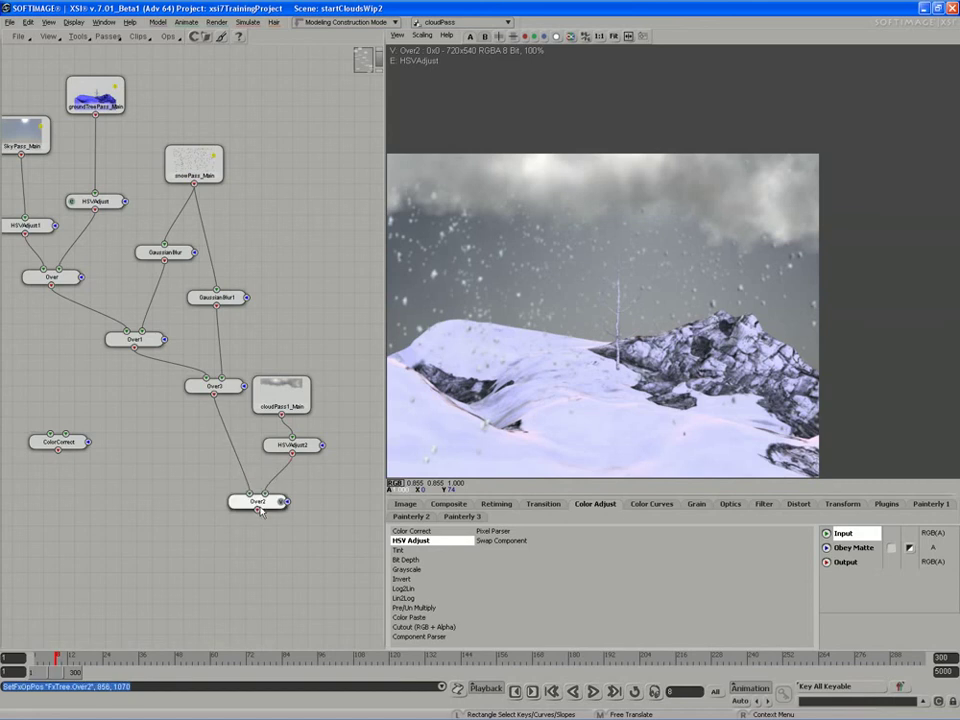
{"action": "left_click", "coordinate": [766, 505]}
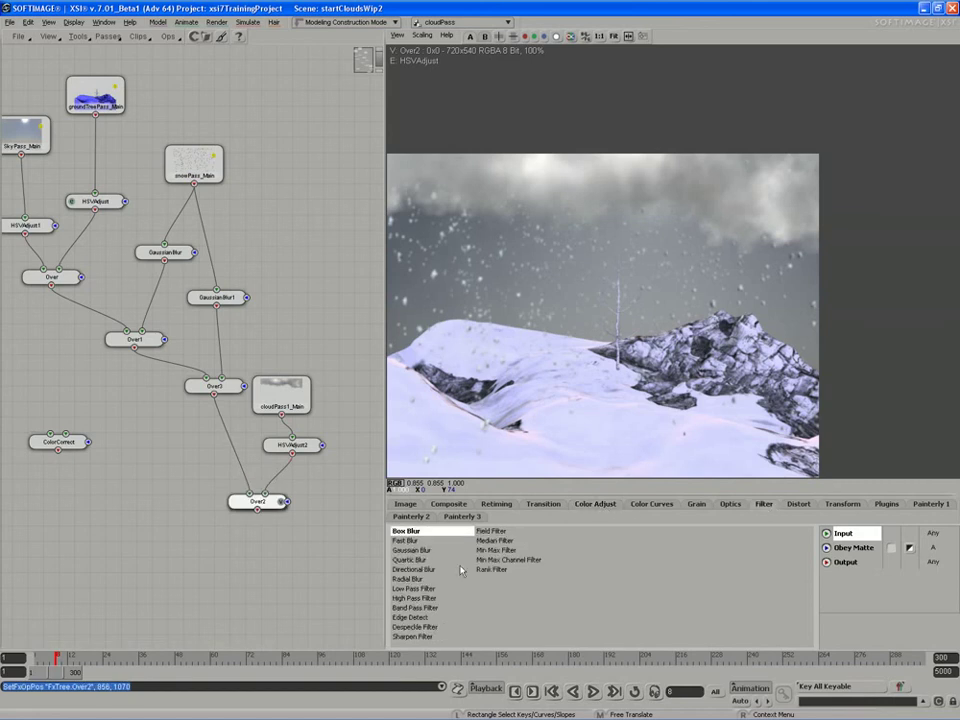
{"action": "left_click", "coordinate": [417, 556]}
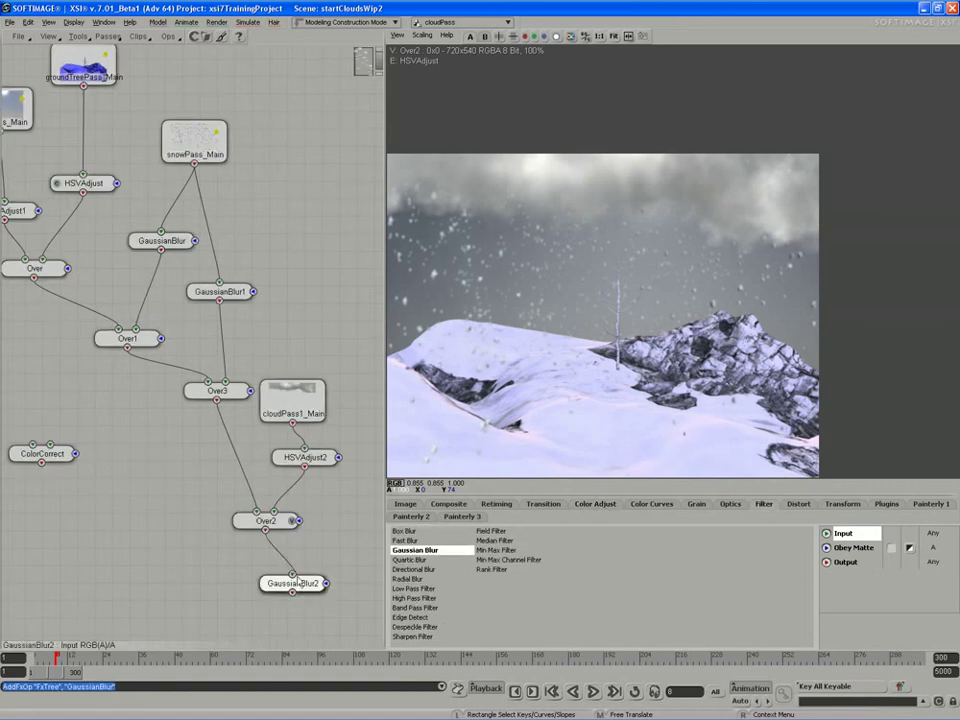
{"action": "left_click", "coordinate": [318, 585]}
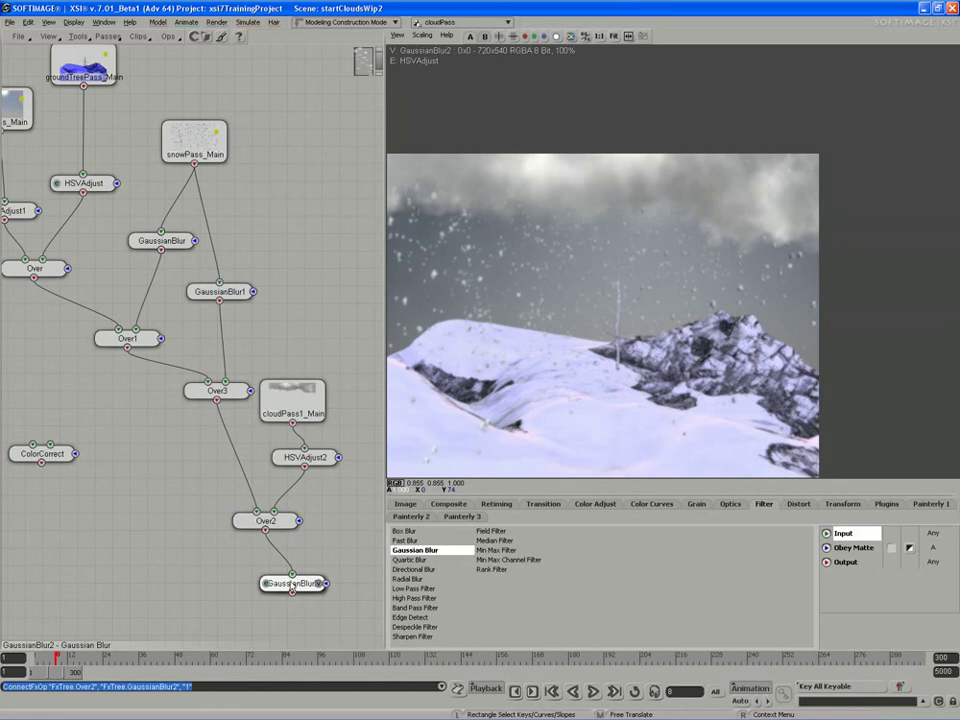
Move GaussianBlur2 and Over2 apart to make room in the tree, and switch the viewer to Over2
{"action": "left_click_drag", "start_coordinate": [291, 585], "coordinate": [321, 579]}
{"action": "middle_click_drag", "start_coordinate": [321, 579], "coordinate": [305, 528]}
{"action": "left_click", "coordinate": [274, 468]}
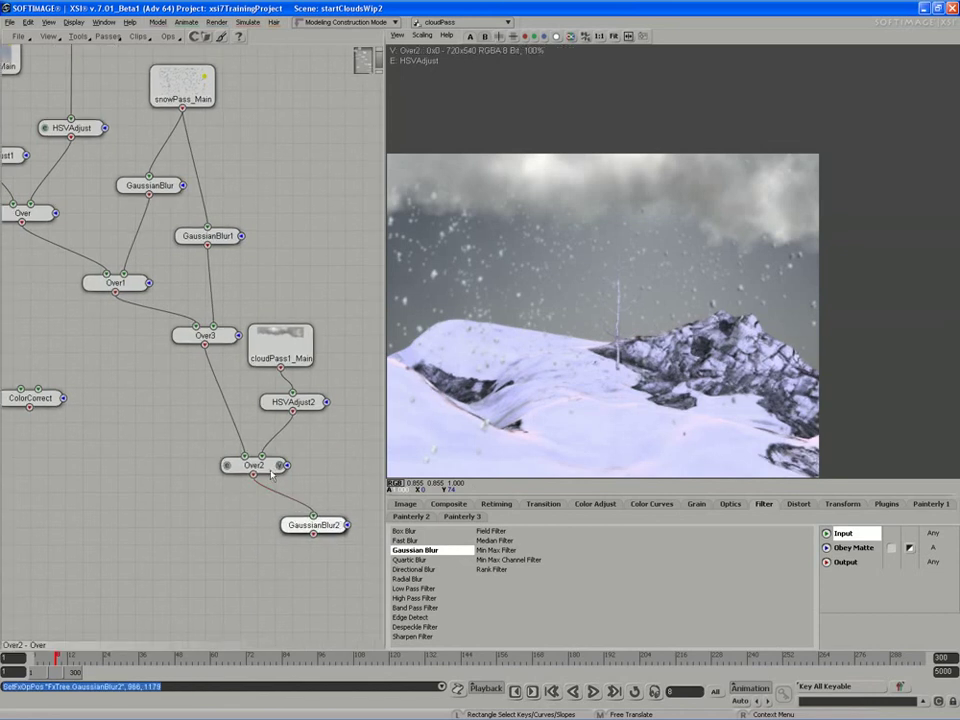
{"action": "left_click_drag", "start_coordinate": [257, 476], "coordinate": [243, 476]}
Add a Math Composite node with Over2 as background and GaussianBlur2 as foreground, and space the nodes out
{"action": "left_click", "coordinate": [450, 505]}
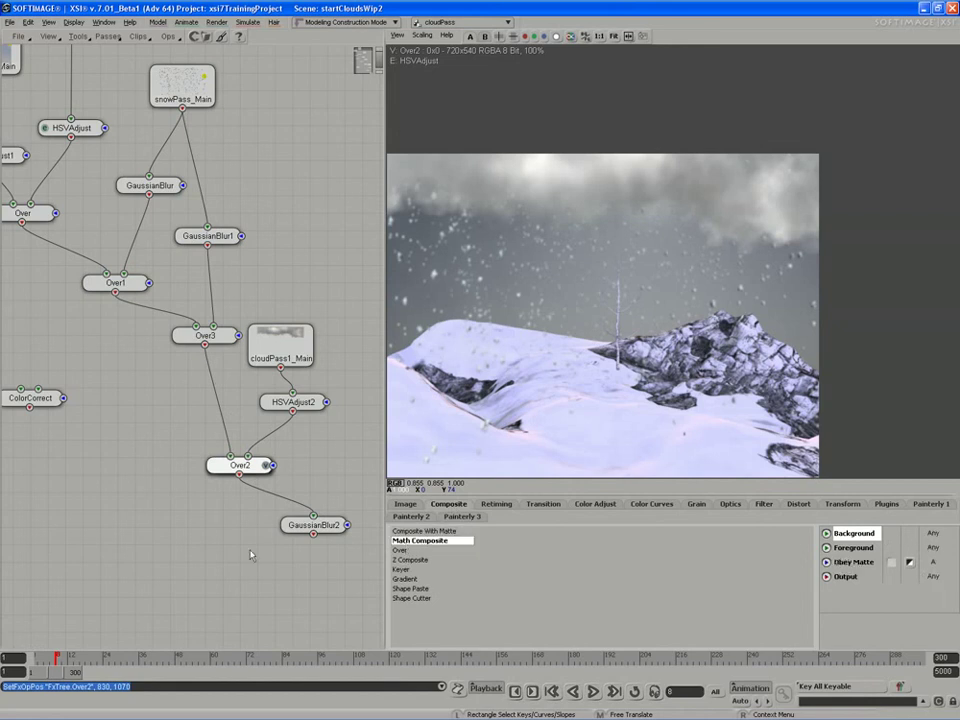
{"action": "left_click", "coordinate": [246, 552]}
{"action": "left_click_drag", "start_coordinate": [239, 545], "coordinate": [239, 543]}
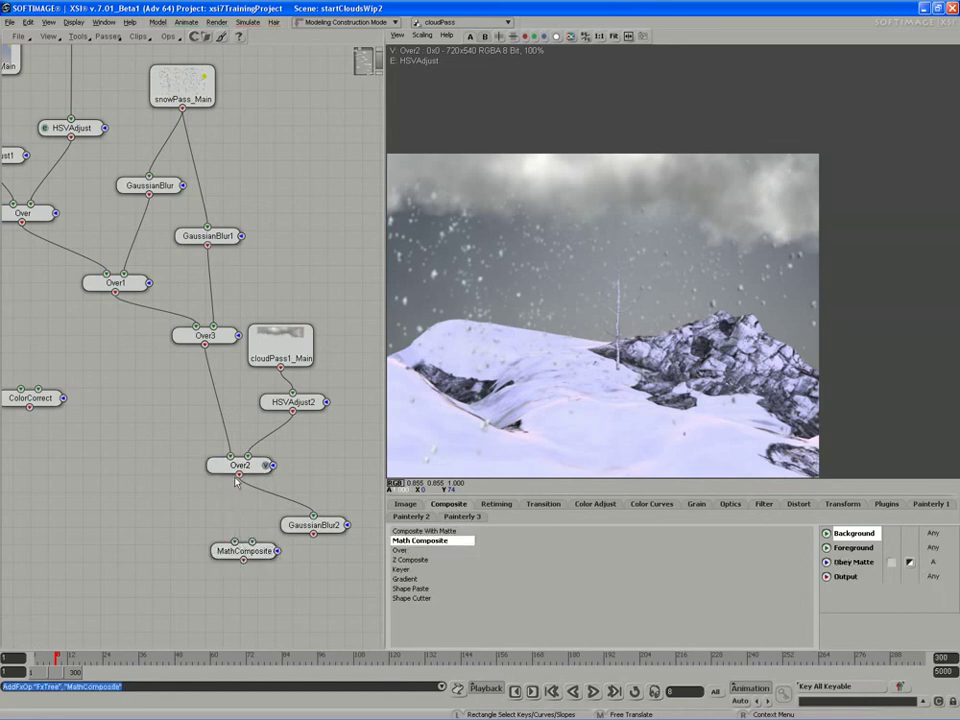
{"action": "left_click_drag", "start_coordinate": [238, 475], "coordinate": [237, 540]}
{"action": "left_click_drag", "start_coordinate": [236, 478], "coordinate": [292, 588]}
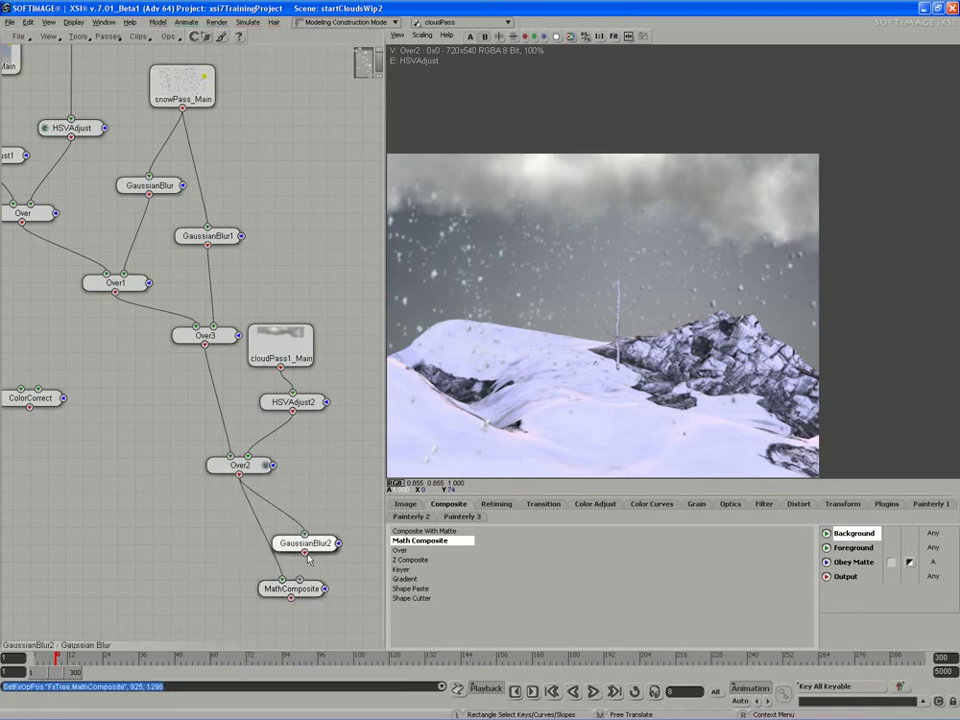
{"action": "left_click_drag", "start_coordinate": [313, 526], "coordinate": [312, 591]}
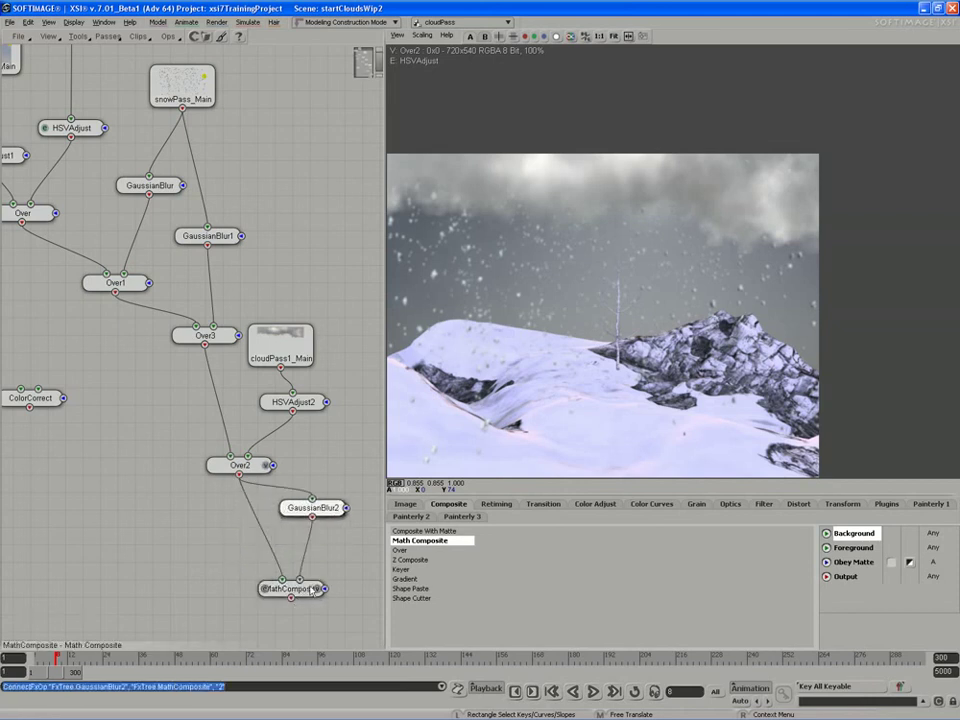
View MathComposite, compare the Multiply and Screen operations, and settle on Screen with a mix level of 0.09
{"action": "double_click", "coordinate": [292, 588]}
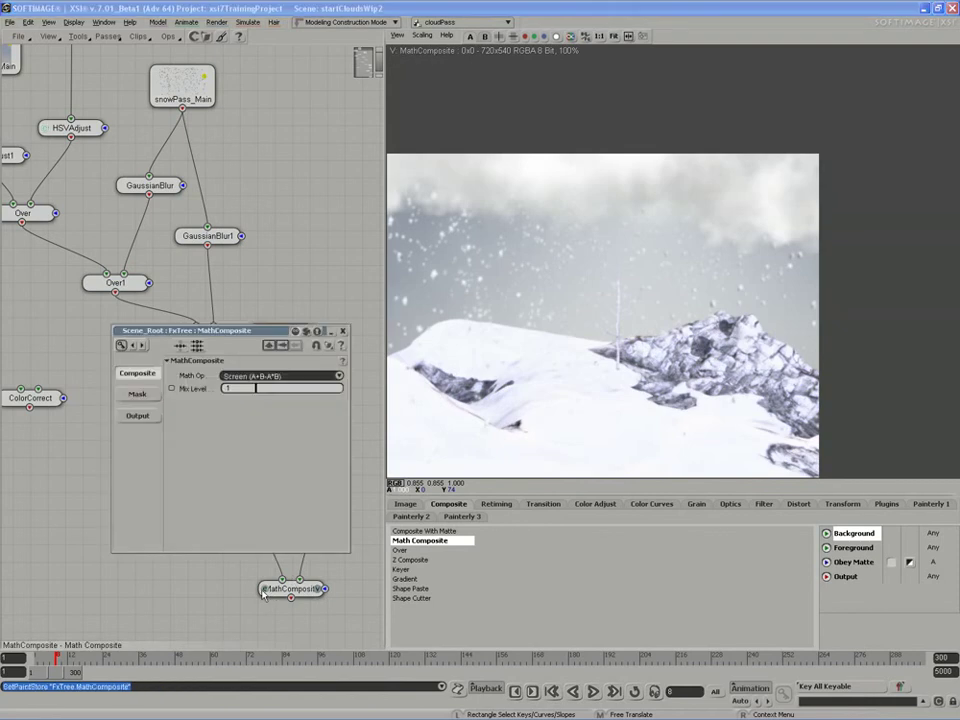
{"action": "left_click_drag", "start_coordinate": [314, 386], "coordinate": [255, 388]}
{"action": "left_click", "coordinate": [259, 377]}
{"action": "left_click", "coordinate": [259, 367]}
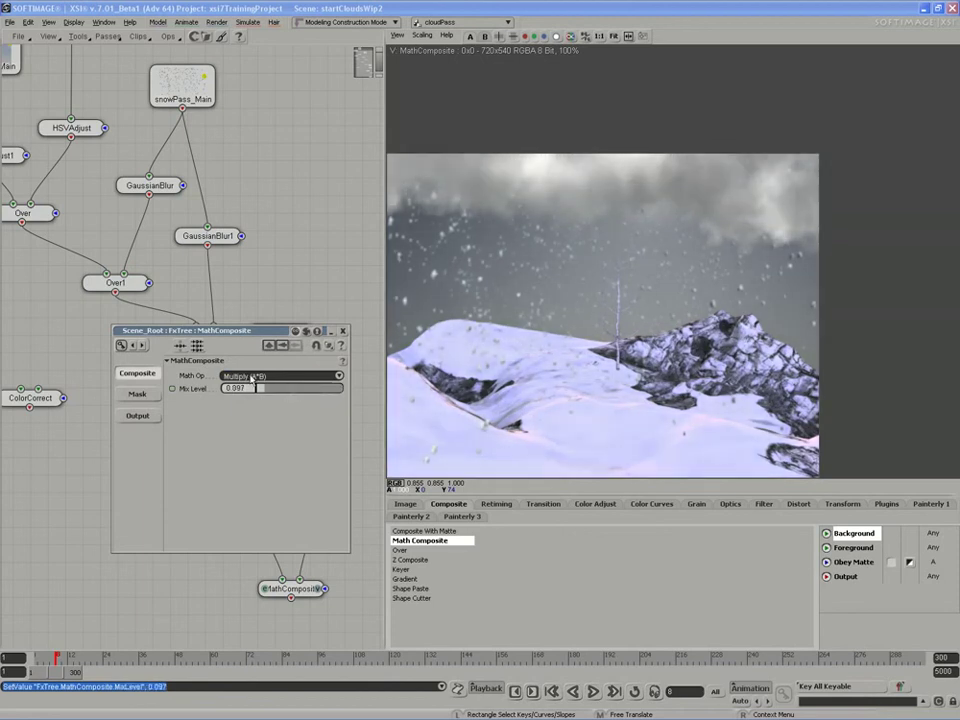
{"action": "left_click", "coordinate": [252, 377]}
{"action": "left_click", "coordinate": [251, 385]}
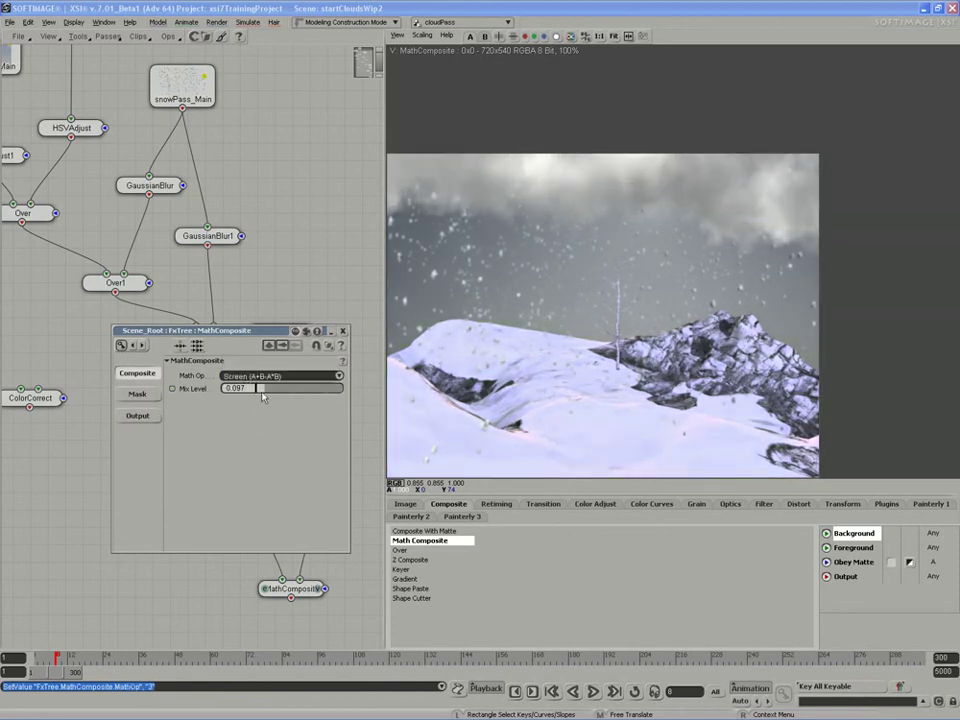
{"action": "left_click", "coordinate": [341, 331]}
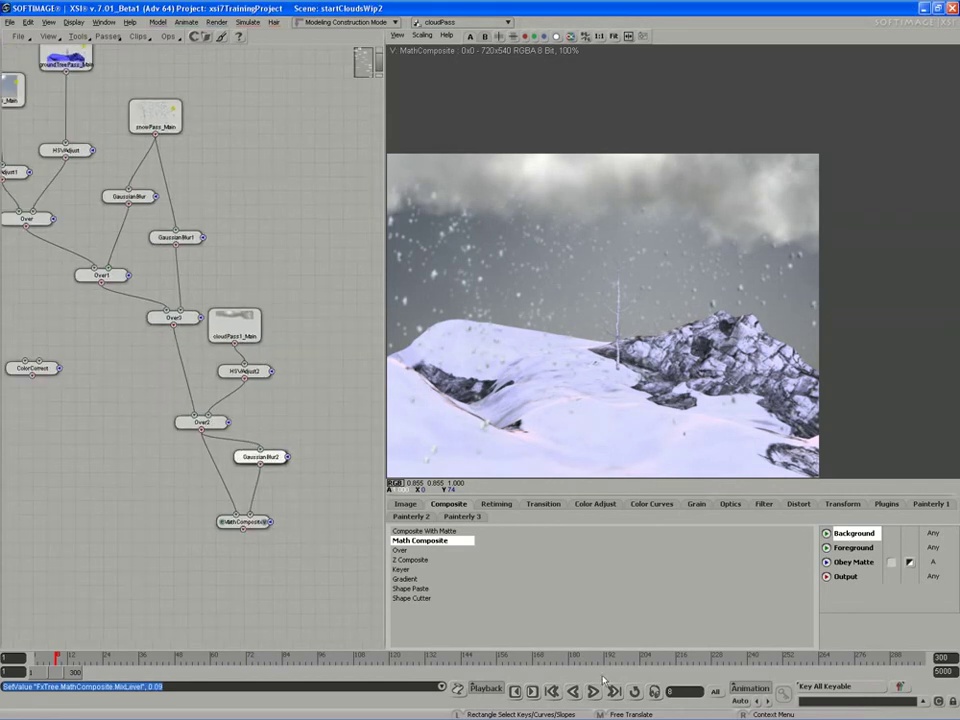
Add a File Output node below MathComposite and connect the MathComposite output to it
{"action": "left_click_drag", "start_coordinate": [243, 470], "coordinate": [244, 462]}
{"action": "left_click", "coordinate": [404, 504]}
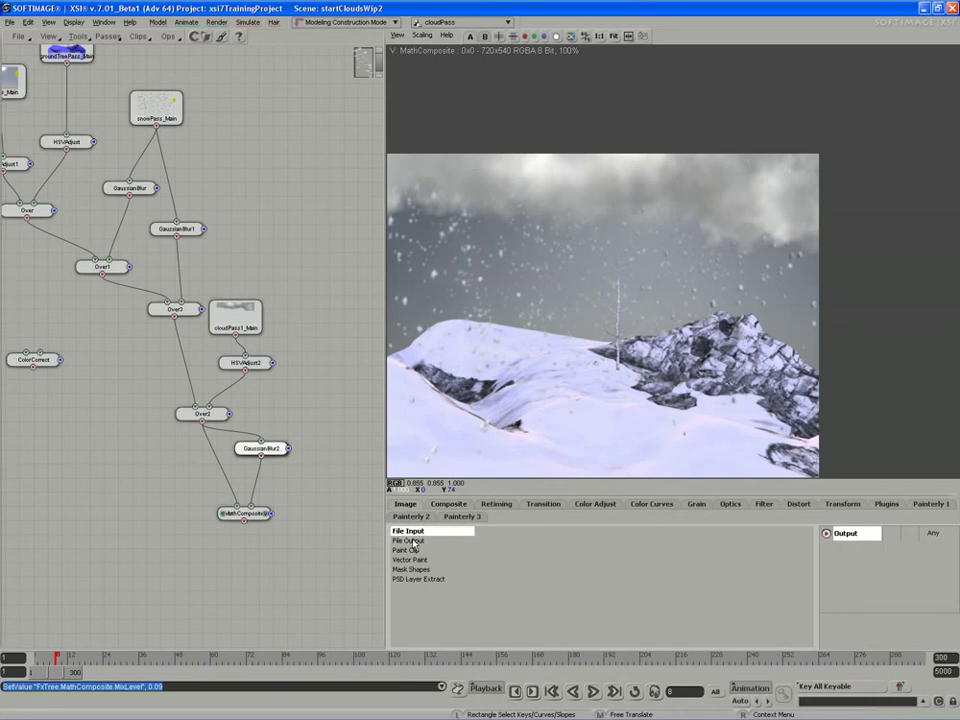
{"action": "left_click_drag", "start_coordinate": [410, 540], "coordinate": [250, 581]}
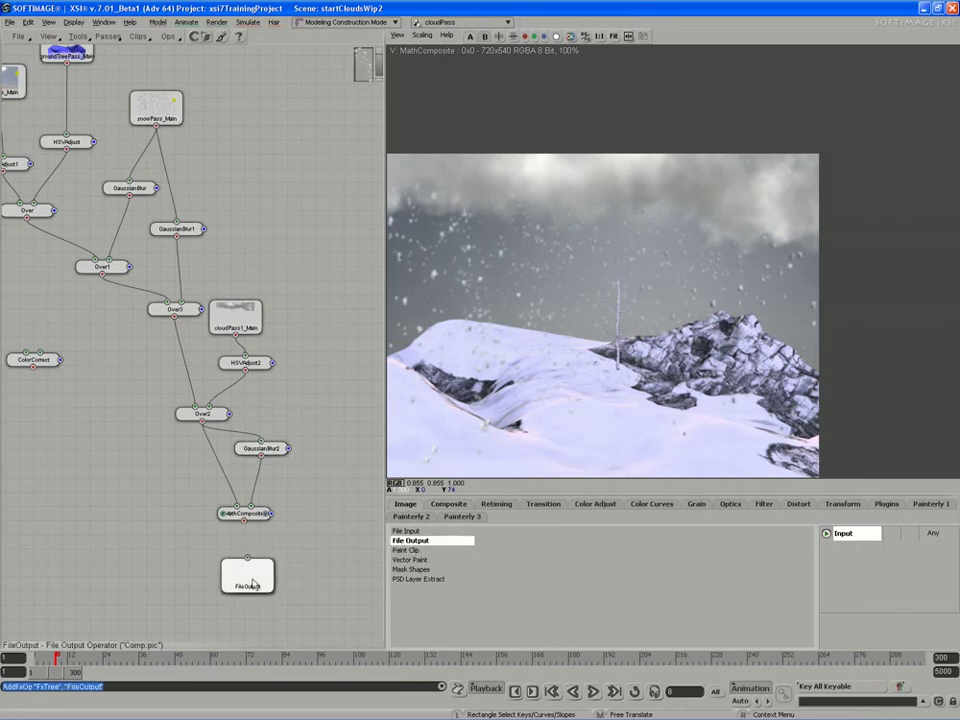
{"action": "left_click_drag", "start_coordinate": [244, 521], "coordinate": [248, 558]}
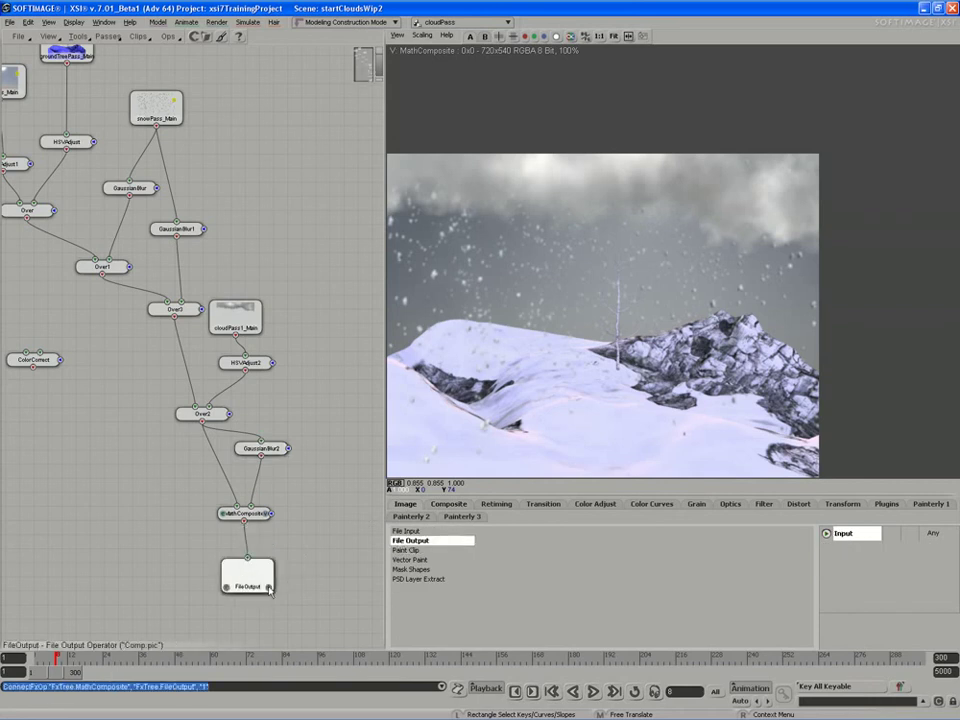
View the FileOutput result and open the node's output settings, moving them clear of the tree
{"action": "left_click", "coordinate": [225, 588]}
{"action": "double_click", "coordinate": [225, 590]}
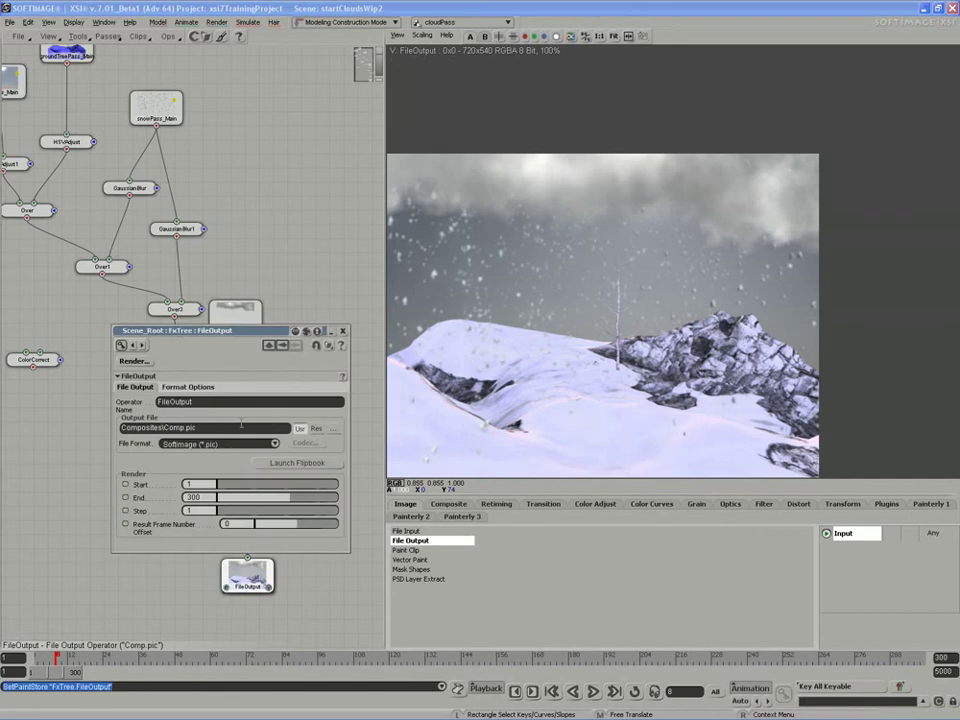
{"action": "left_click_drag", "start_coordinate": [192, 330], "coordinate": [229, 312]}
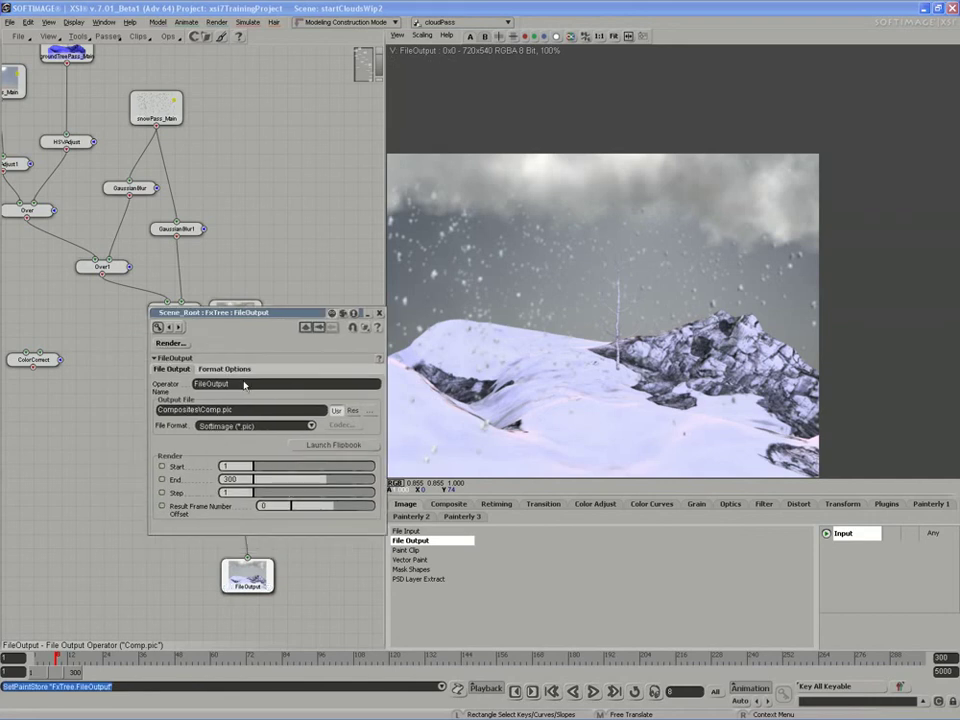